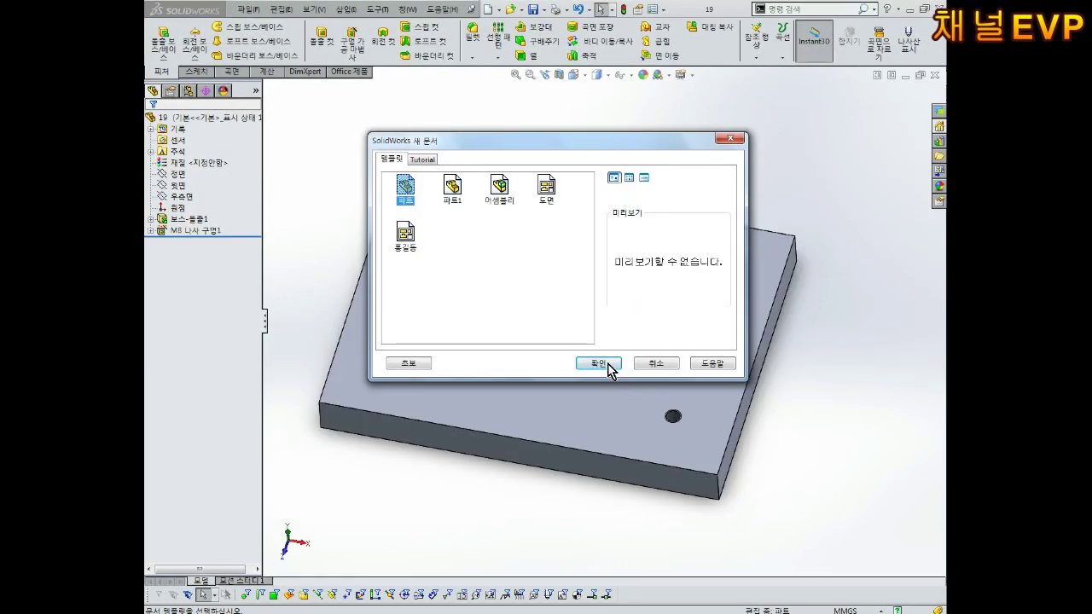
Create a new blank part document, 파트2
click(609, 364)
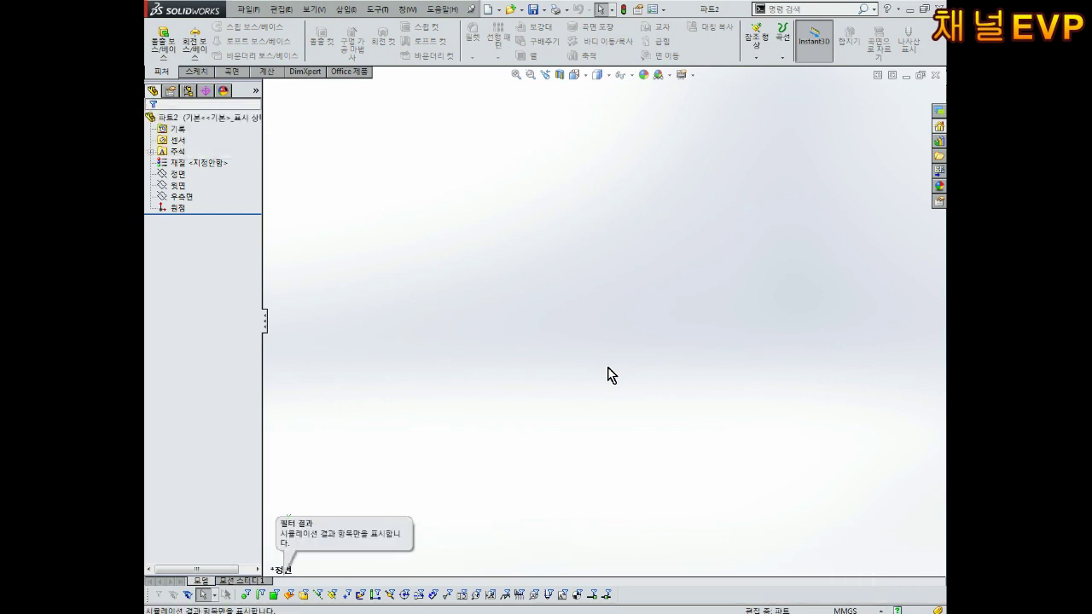
Start a sketch on the Front plane and pick the straight Line tool
click(177, 173)
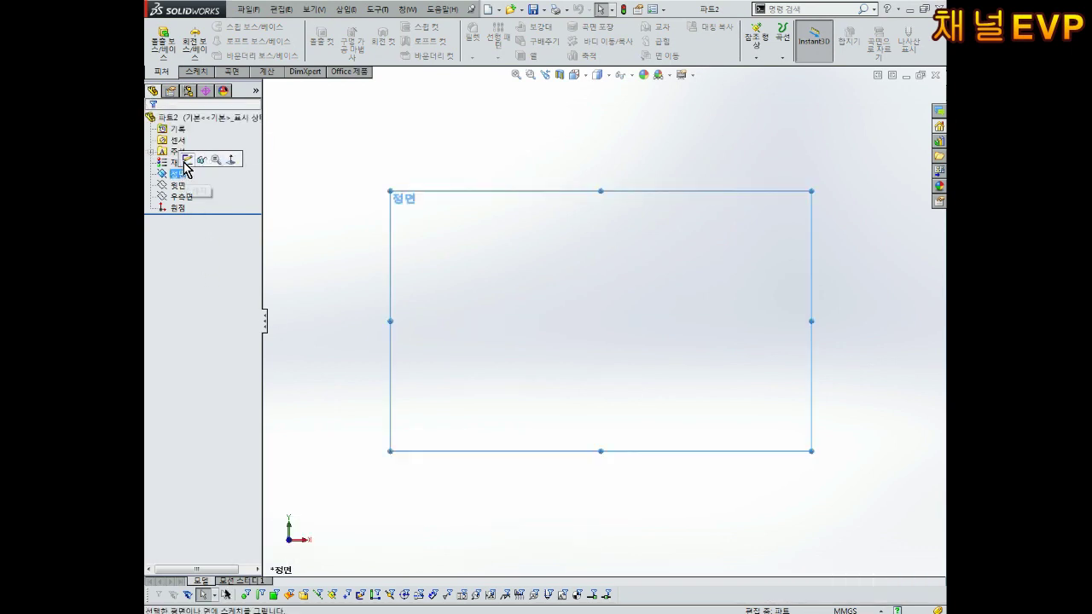
click(187, 160)
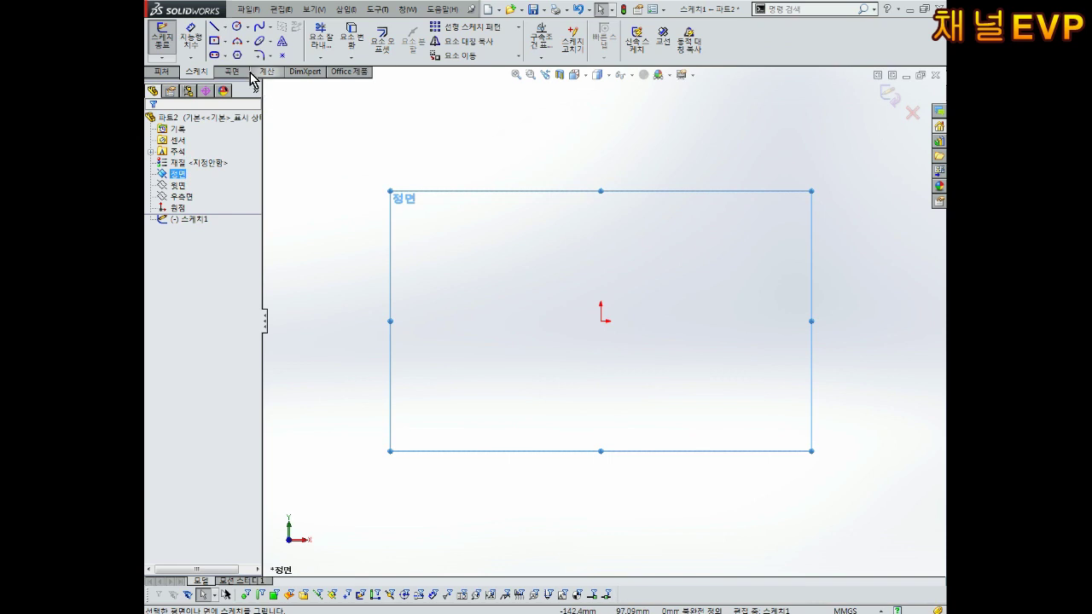
click(223, 29)
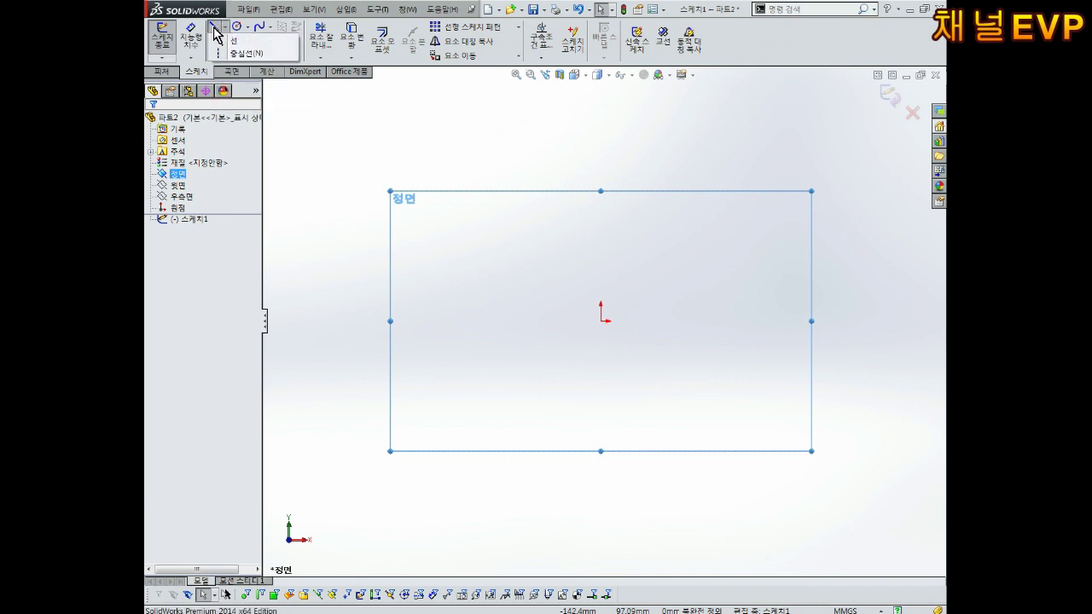
click(232, 41)
Draw the closed six-sided stepped outline, starting and ending at the origin
click(601, 321)
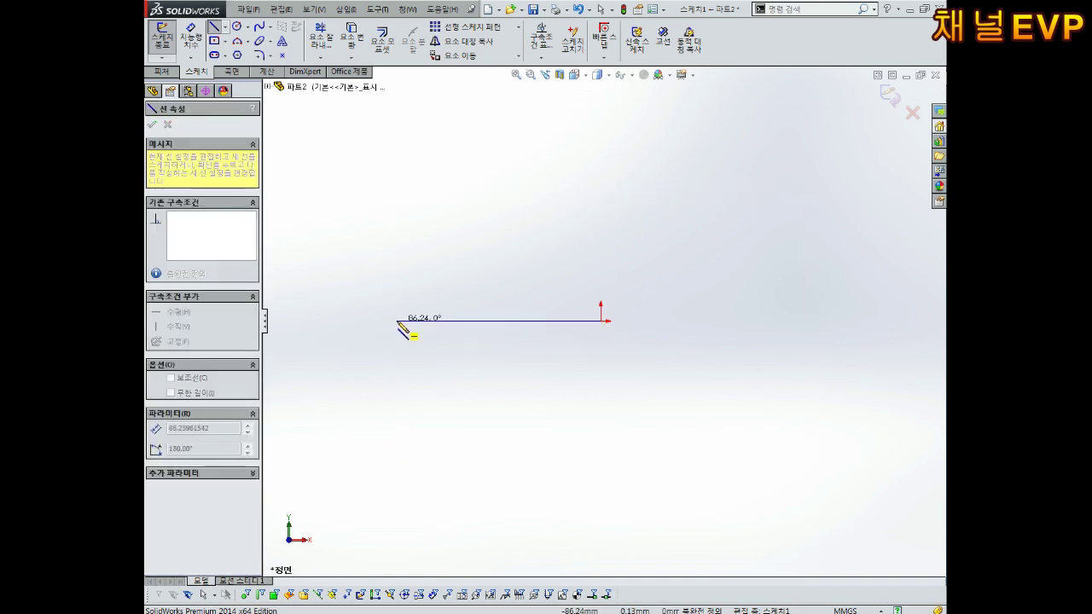
click(396, 321)
click(397, 280)
click(451, 249)
click(601, 248)
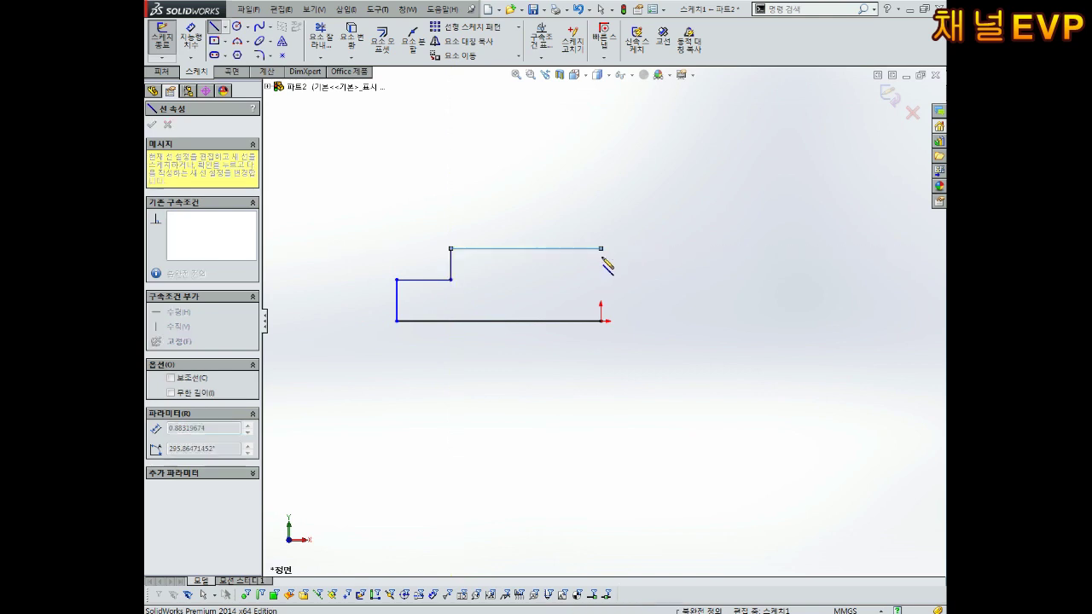
click(601, 320)
key(Escape)
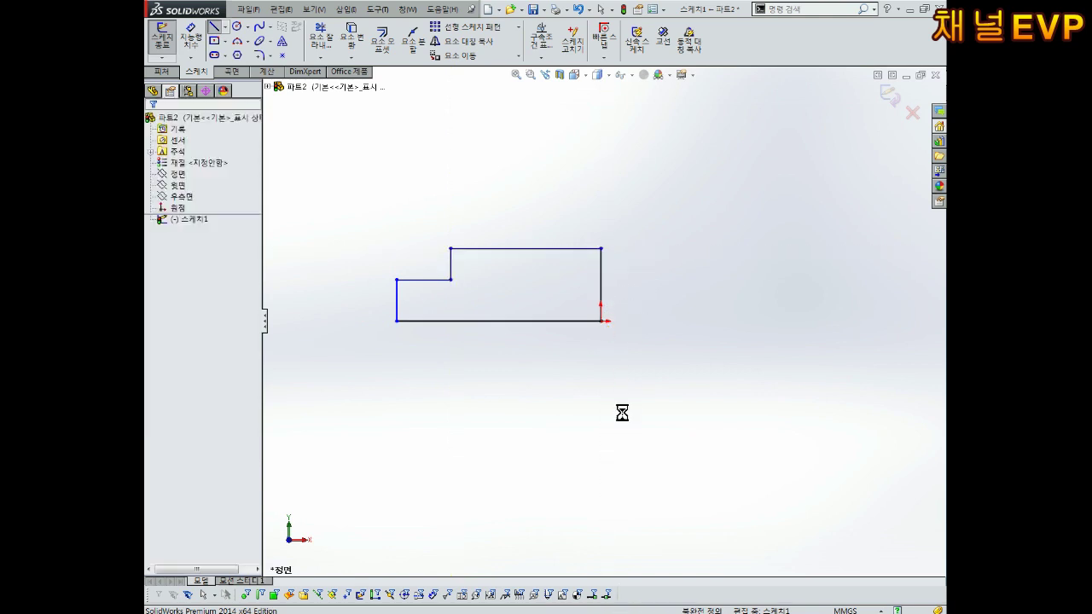
scroll(483, 215, down, 2)
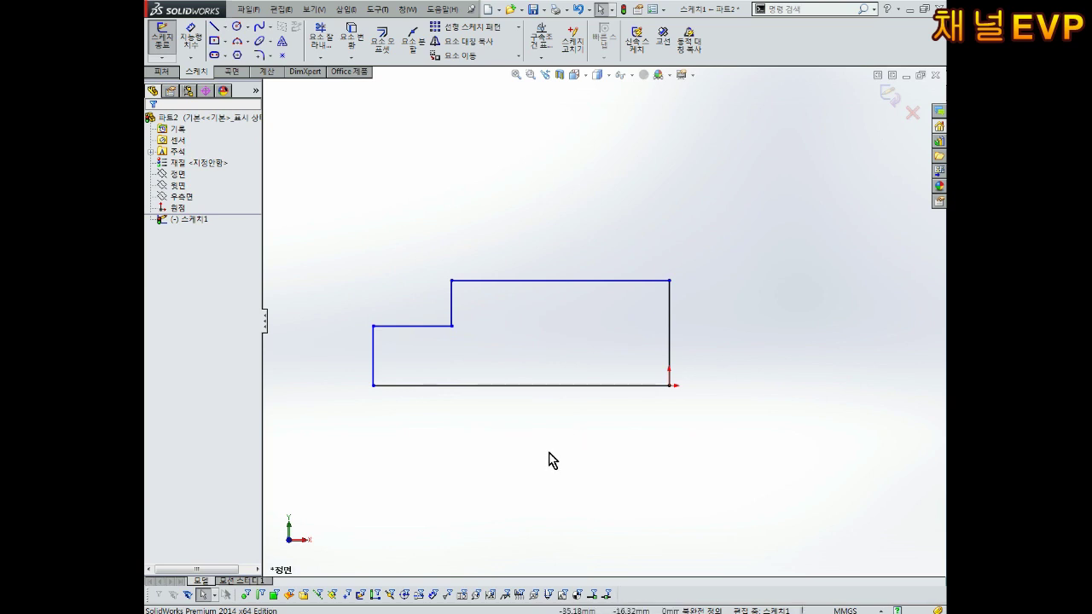
right_drag(550, 402, 550, 368)
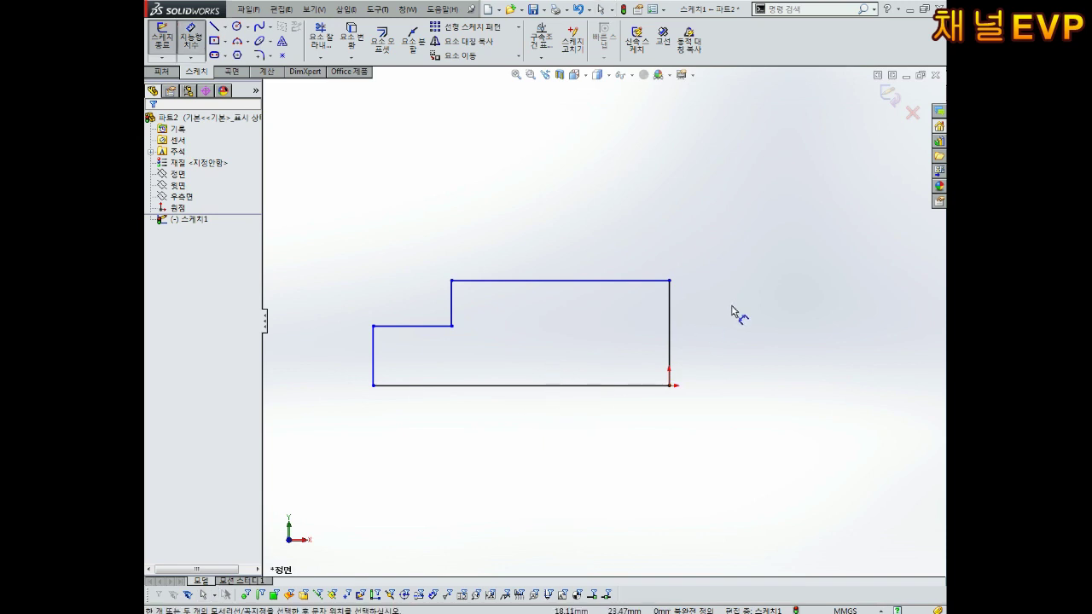
Dimension the right section height as 11 mm and the left step height as 8 mm
click(650, 280)
click(650, 386)
click(635, 342)
text(11.00mm)
key(Return)
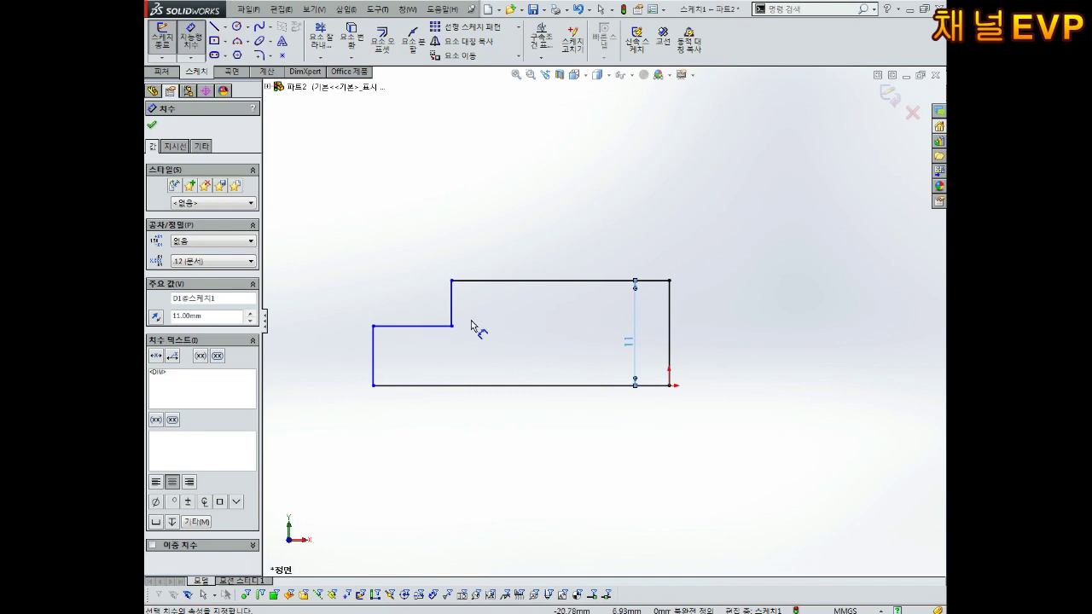
click(437, 327)
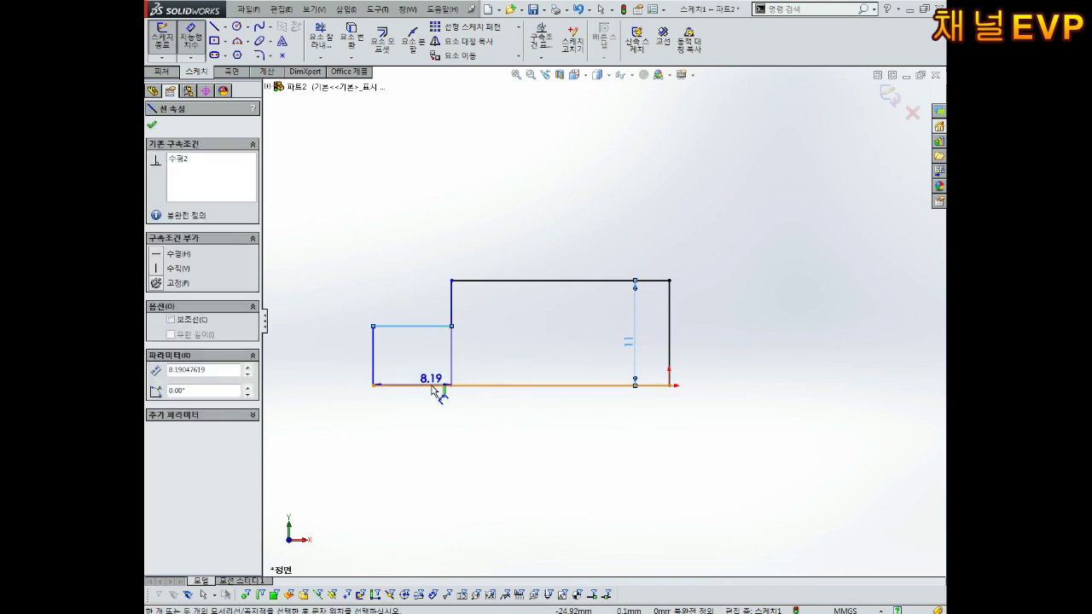
click(424, 353)
text(8.00mm)
key(Return)
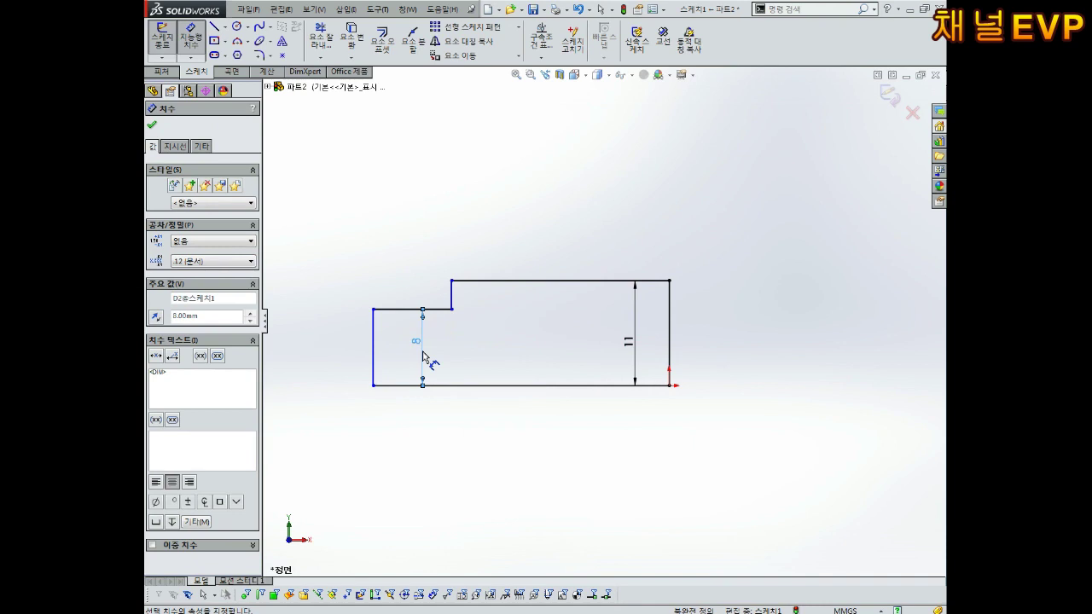
Add the 19 mm and 21 mm step lengths and drag the dimensions clear of the profile
click(442, 310)
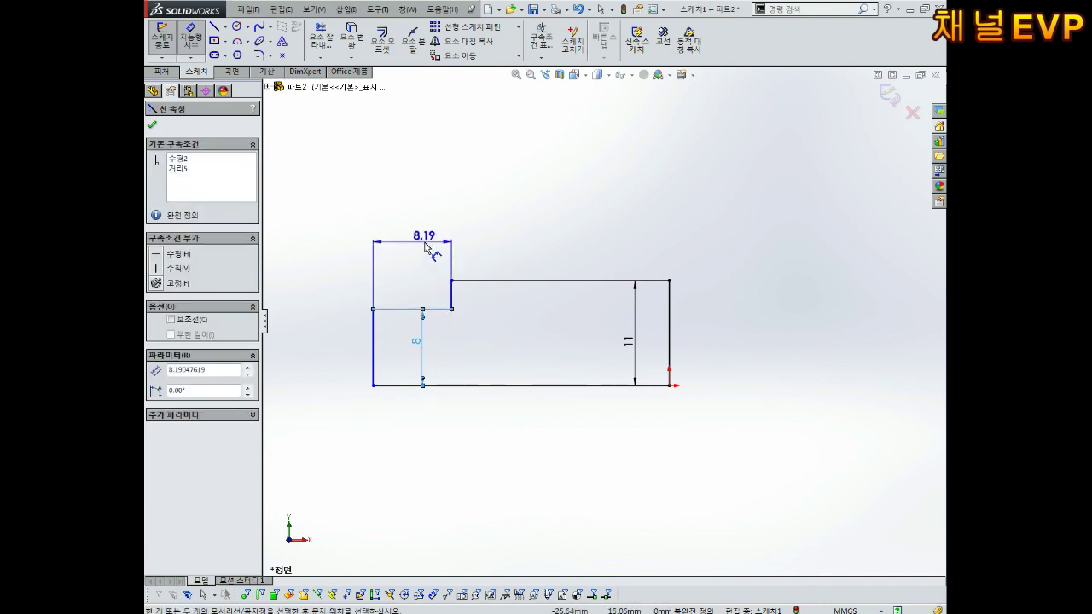
click(426, 246)
text(19)
key(Return)
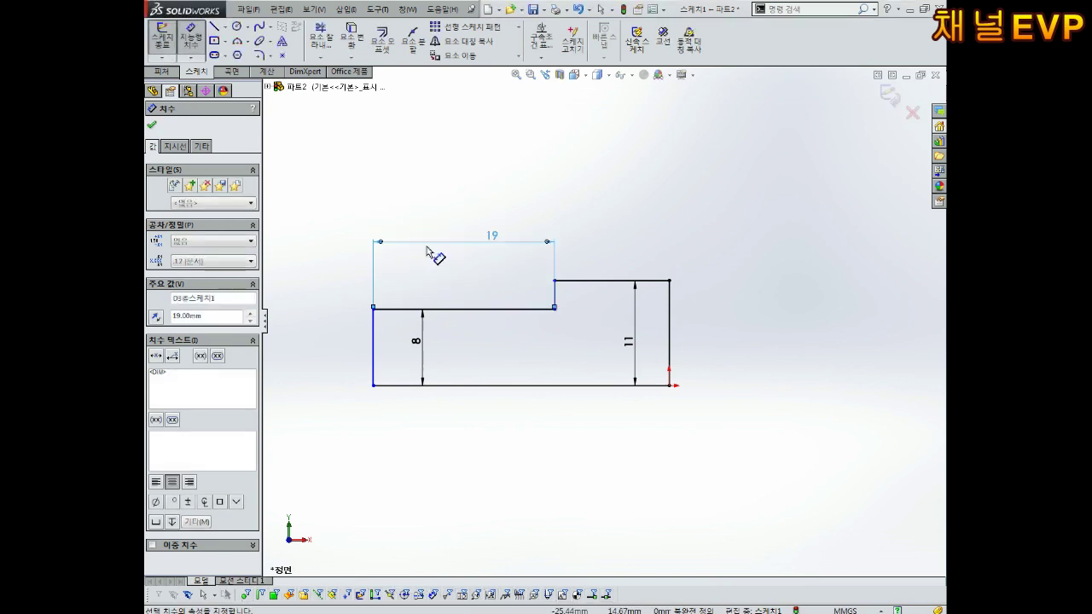
click(618, 285)
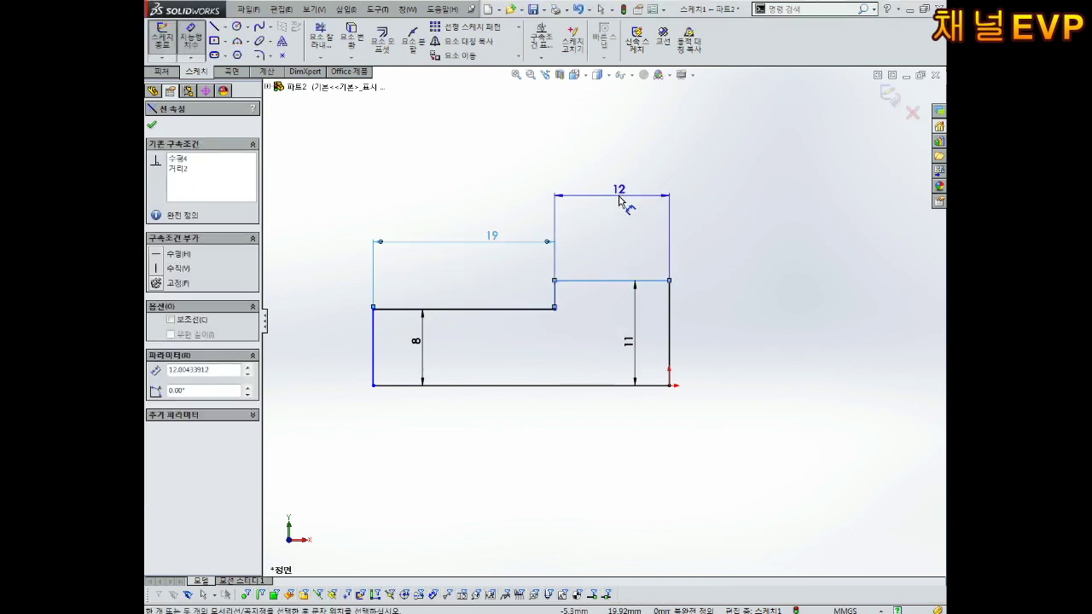
click(621, 202)
text(21)
key(Return)
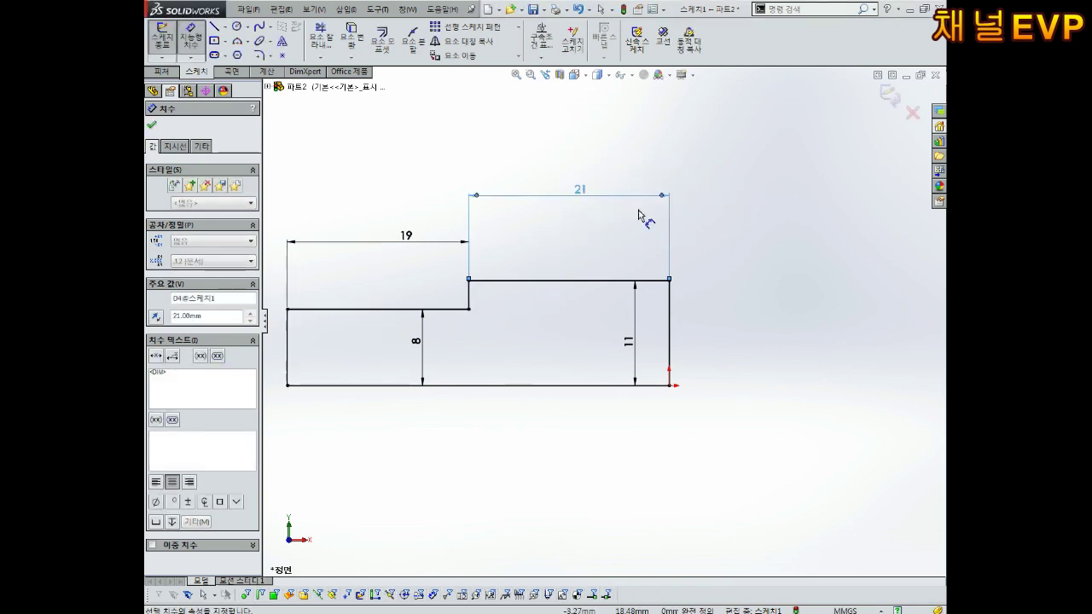
scroll(536, 298, up, 3)
scroll(503, 358, down, 3)
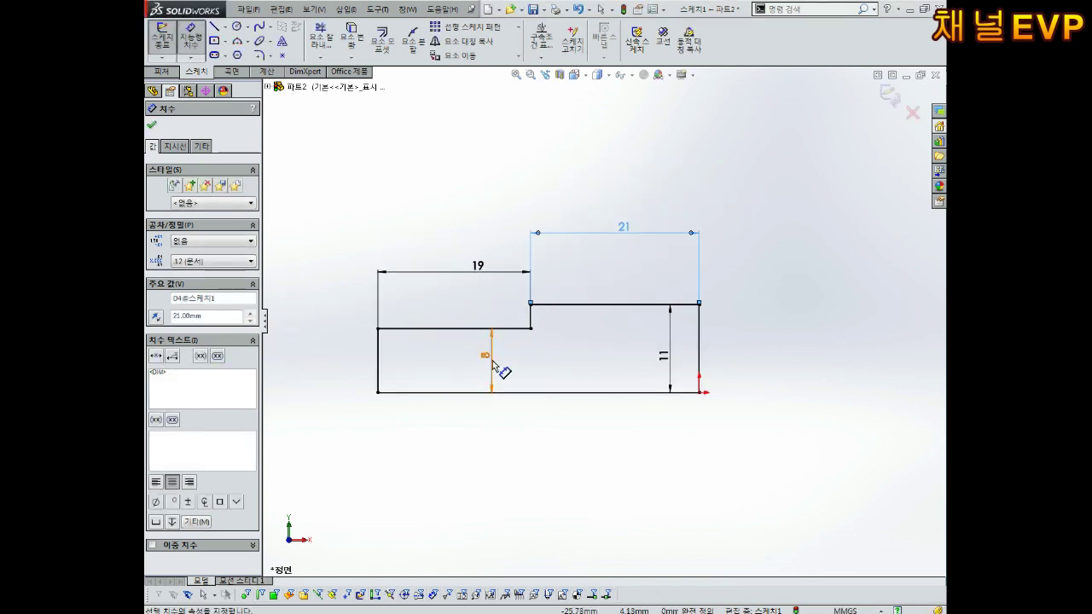
drag(492, 364, 462, 366)
drag(477, 276, 466, 239)
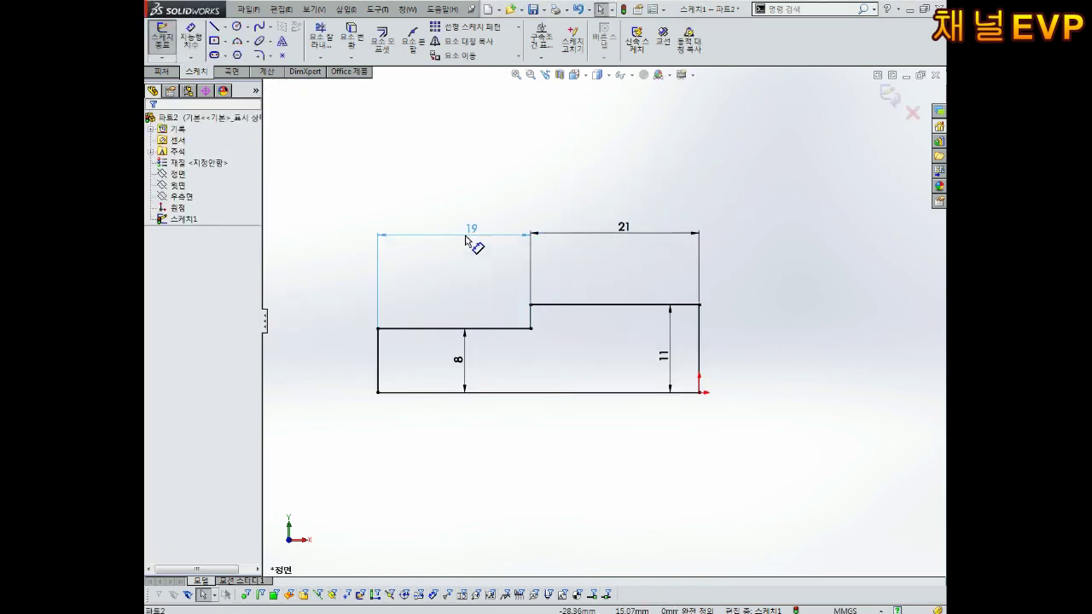
drag(624, 229, 623, 233)
Add a 1 mm sketch chamfer to the upper-left corner of the 8 mm section
click(872, 428)
scroll(744, 349, down, 1)
scroll(786, 381, up, 1)
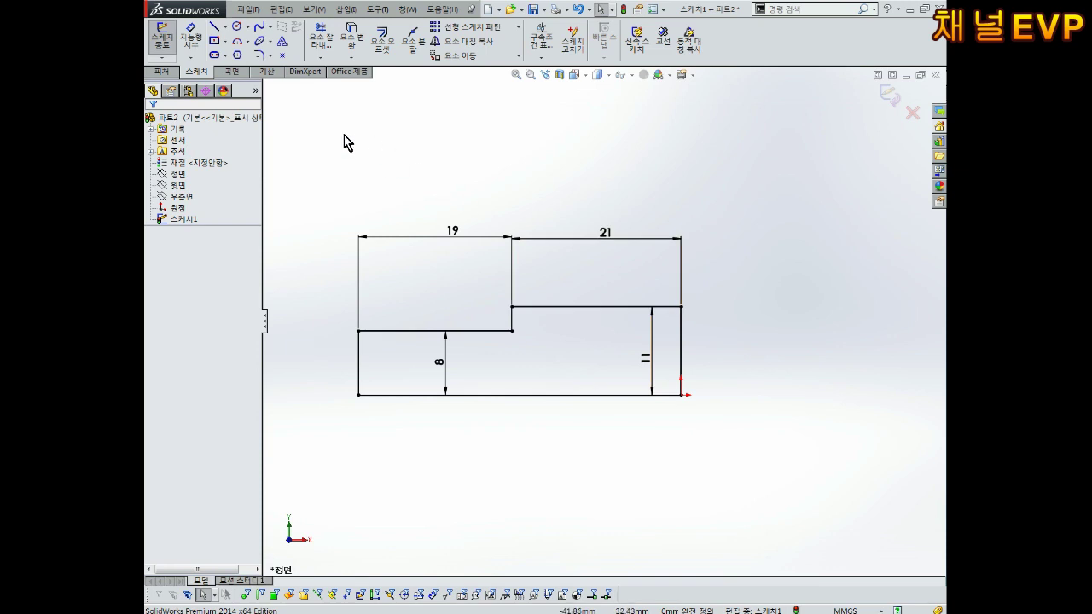
click(272, 58)
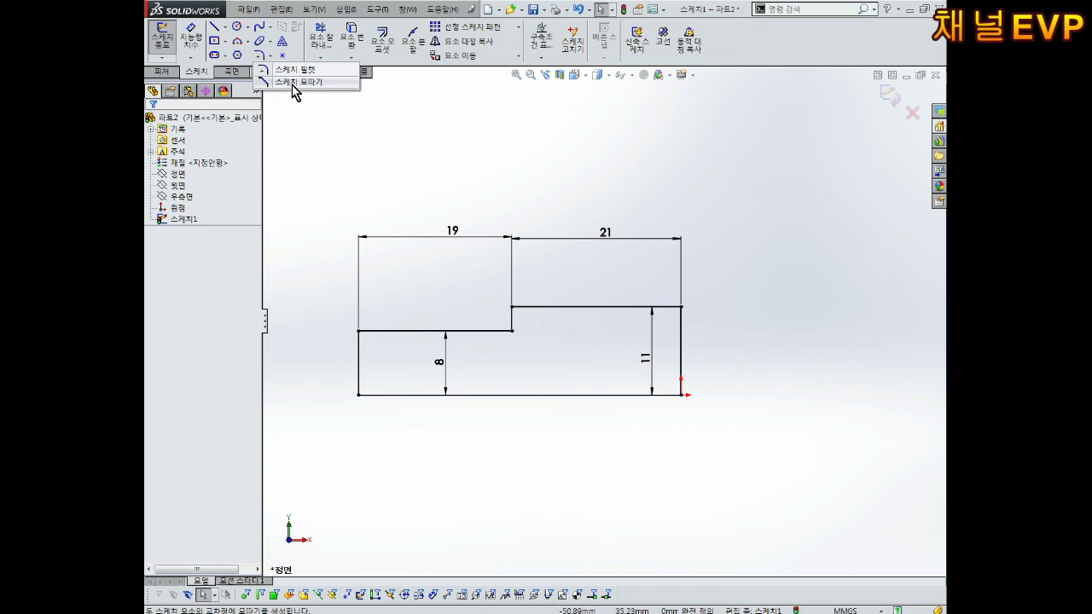
click(293, 83)
text(1)
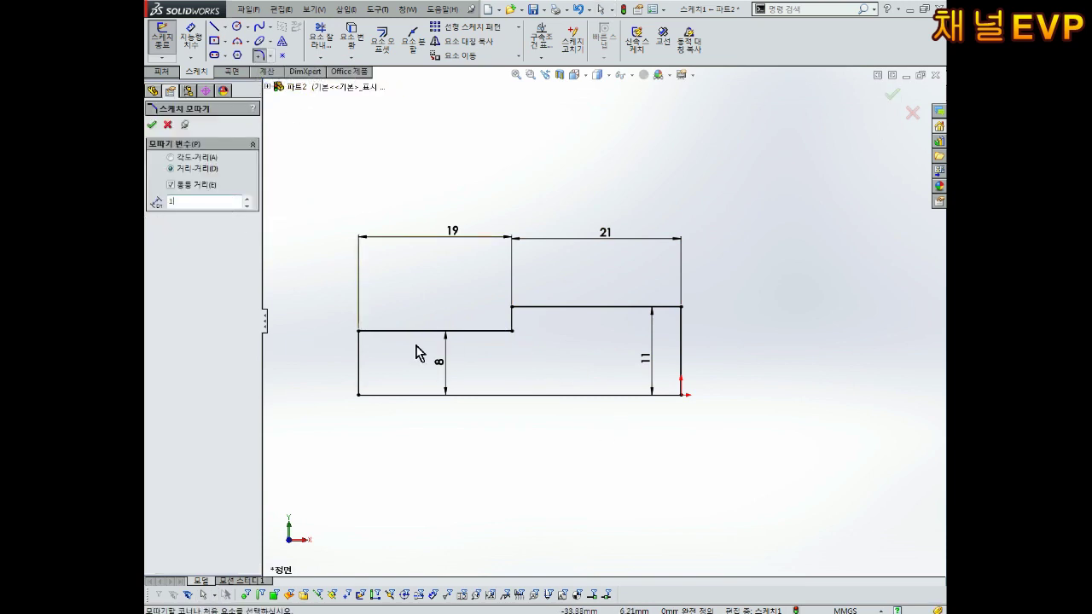
click(378, 334)
click(359, 357)
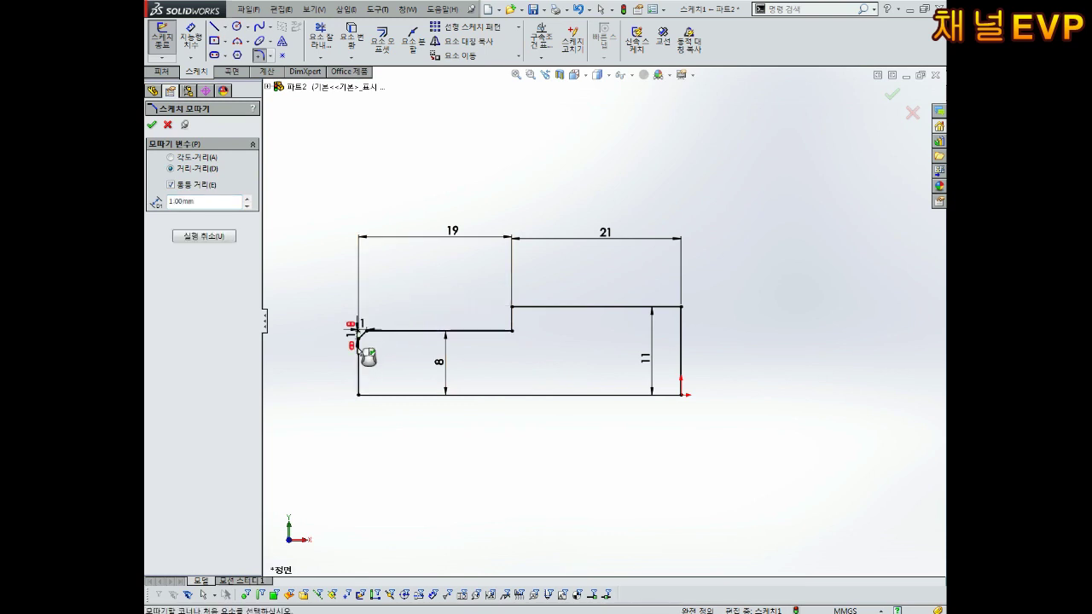
click(152, 125)
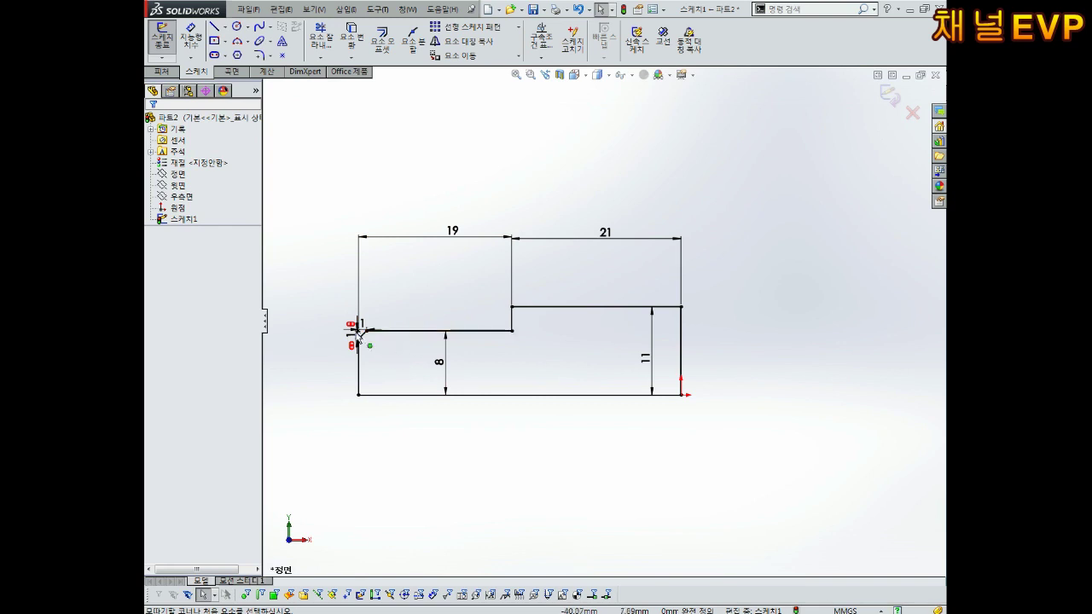
Move the chamfer dimensions away from the corner so they read clearly
drag(361, 326, 367, 290)
drag(359, 333, 334, 340)
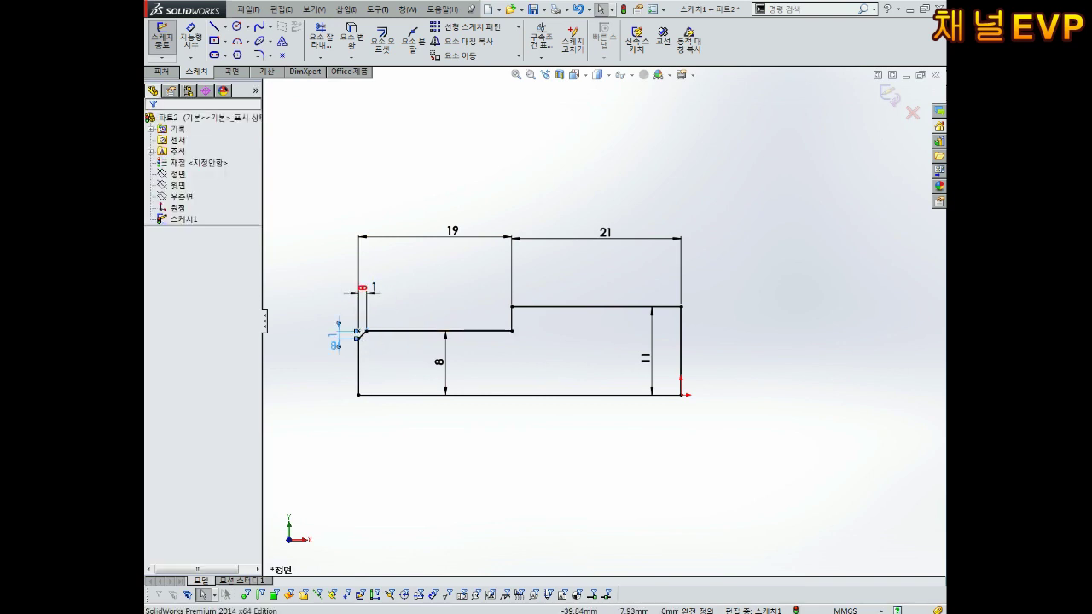
drag(373, 290, 373, 299)
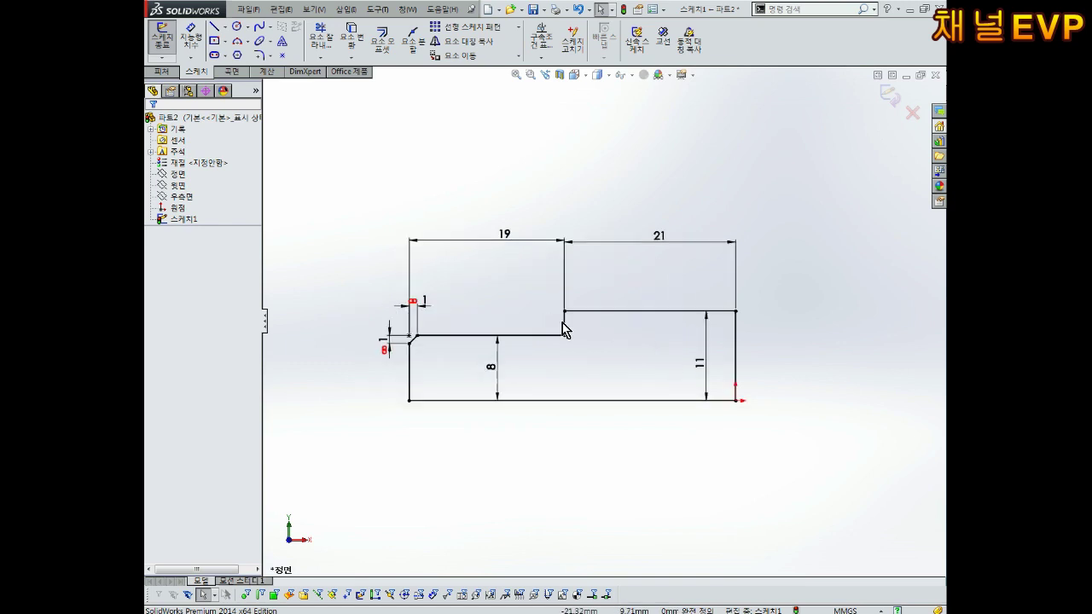
scroll(734, 341, up, 2)
scroll(692, 362, down, 2)
scroll(631, 308, down, 1)
scroll(512, 324, up, 2)
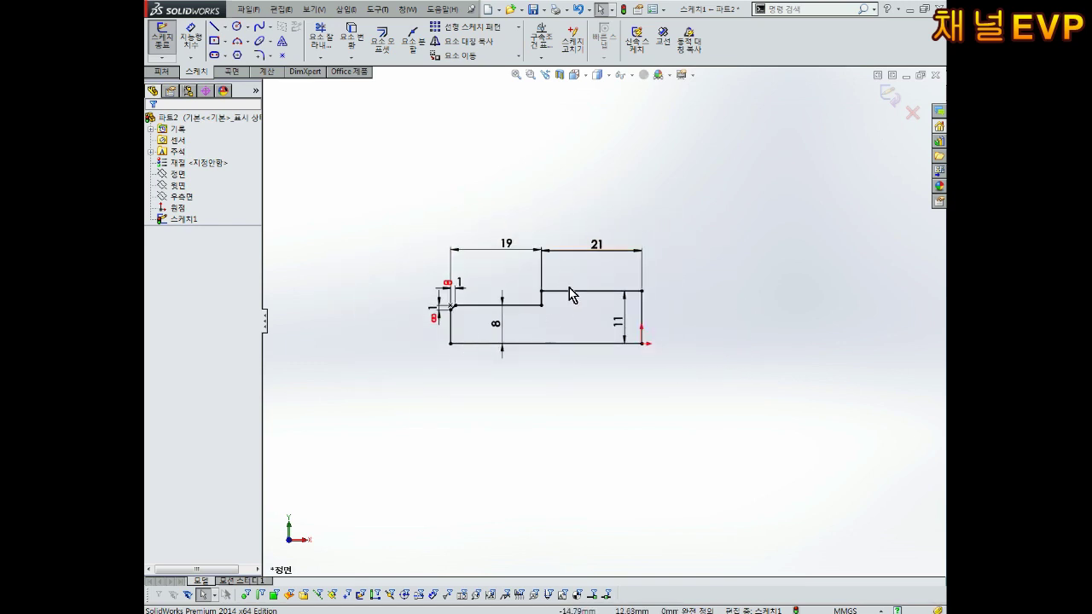
scroll(573, 290, down, 1)
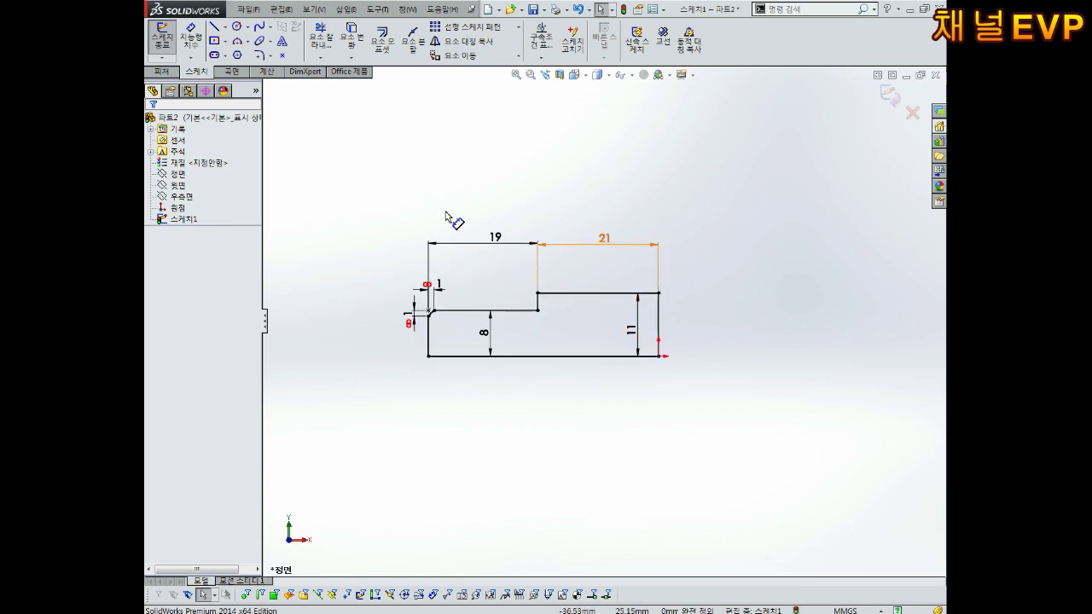
Select all profile lines, including the chamfer, for Mirror Entities
click(466, 42)
click(580, 295)
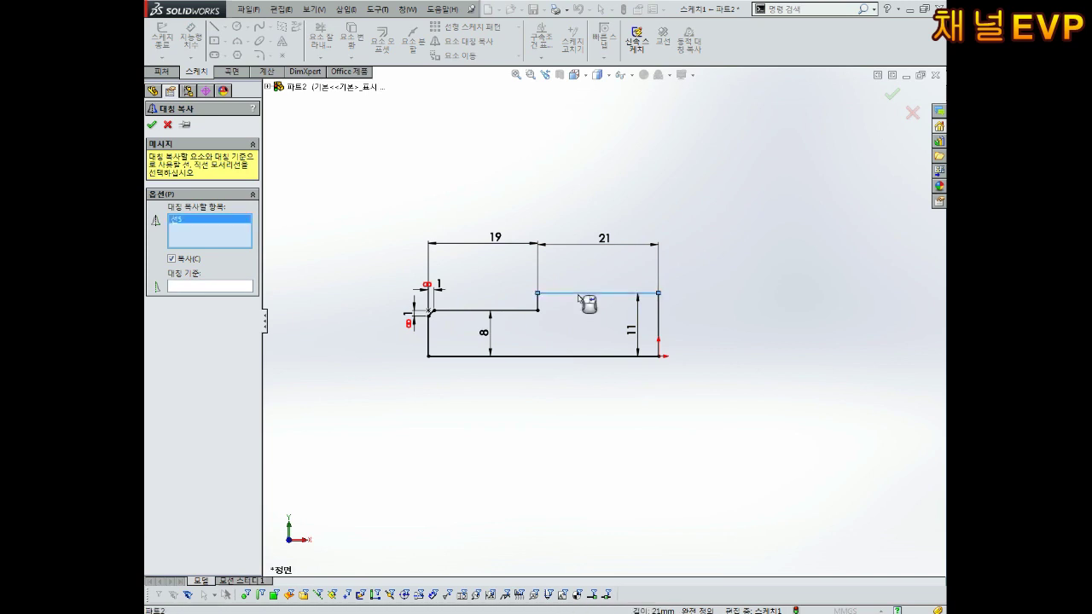
click(534, 311)
click(523, 317)
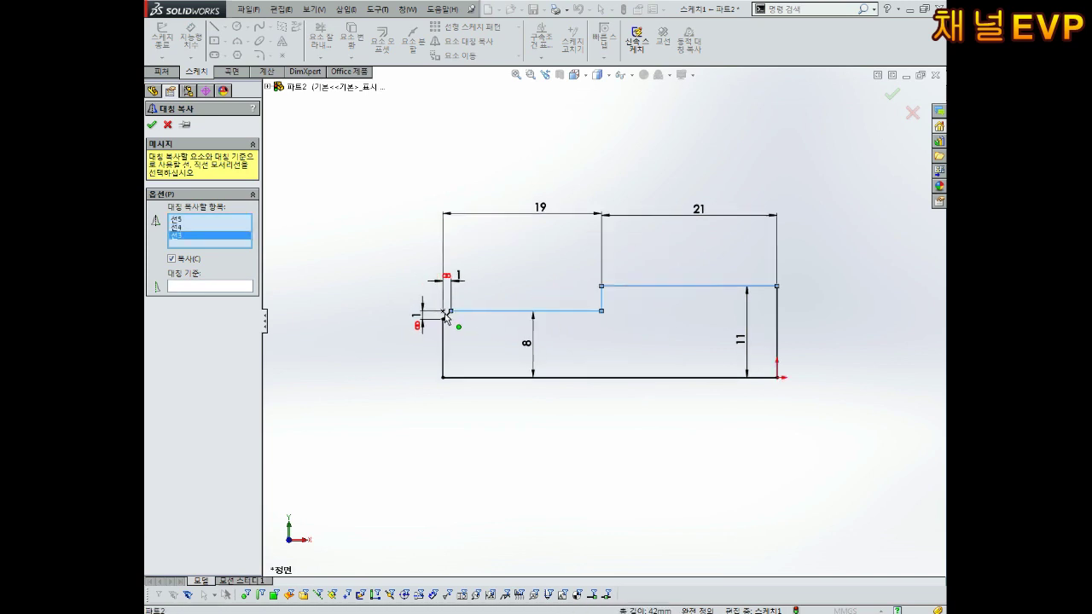
scroll(461, 316, down, 3)
click(459, 320)
click(452, 358)
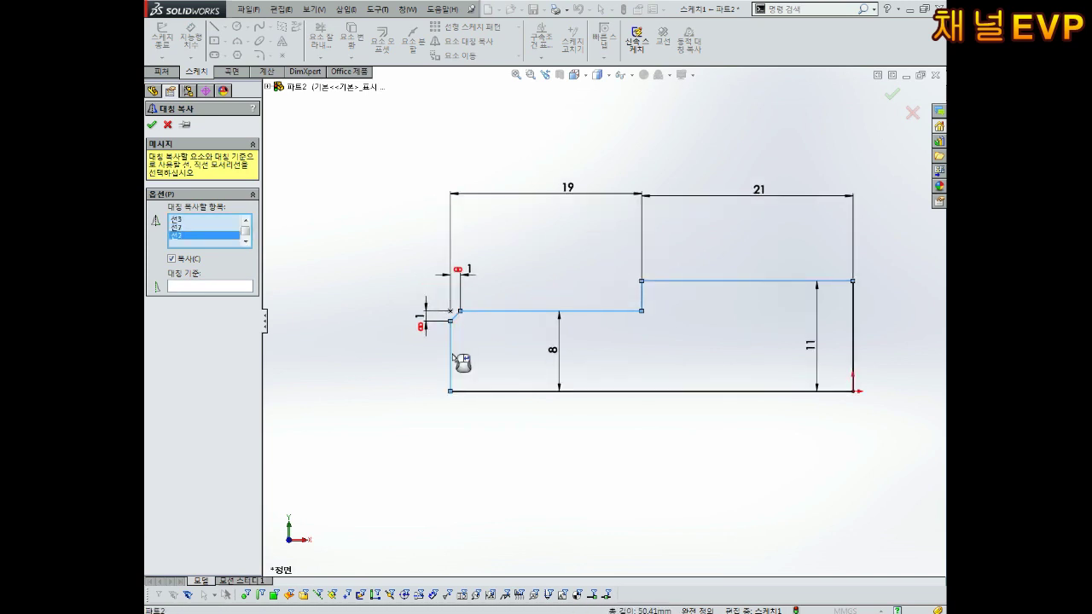
click(626, 392)
scroll(683, 341, up, 2)
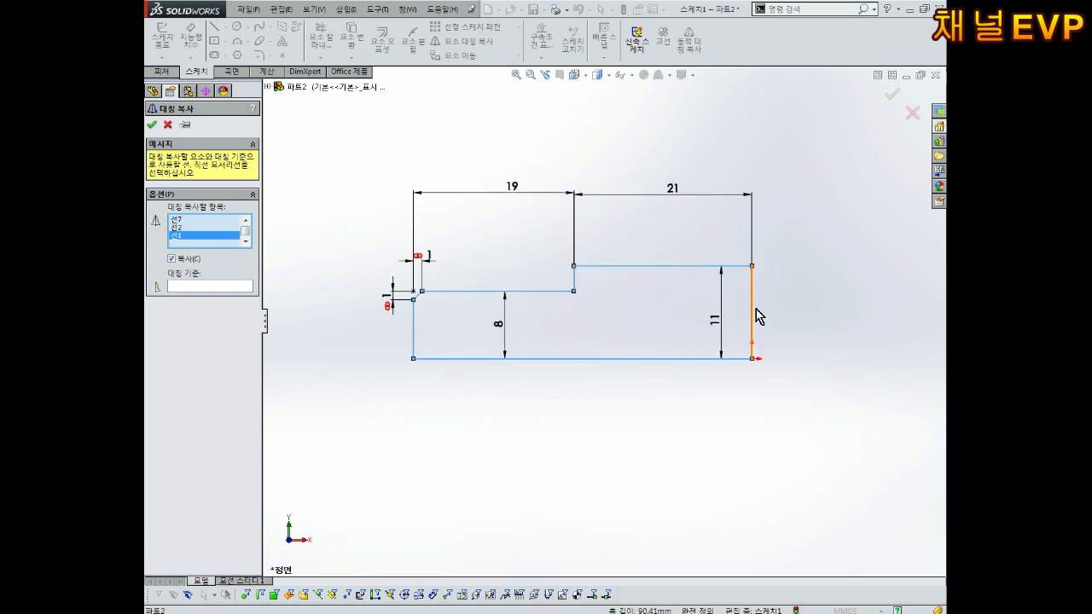
scroll(732, 324, up, 3)
scroll(694, 320, down, 1)
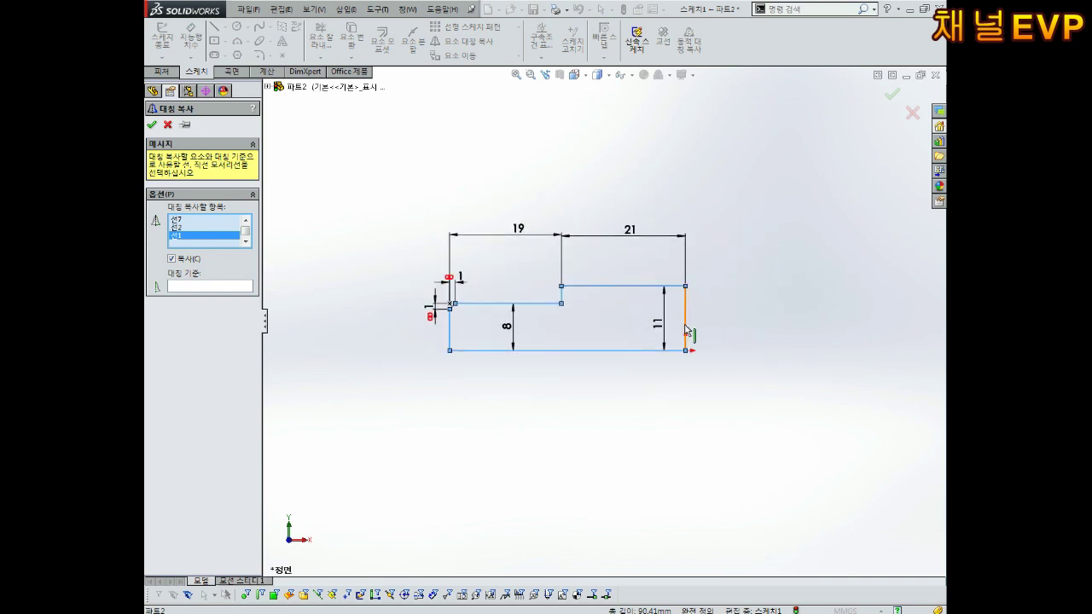
Mirror the selected lines about the right vertical line, giving chamfers at both ends
click(189, 288)
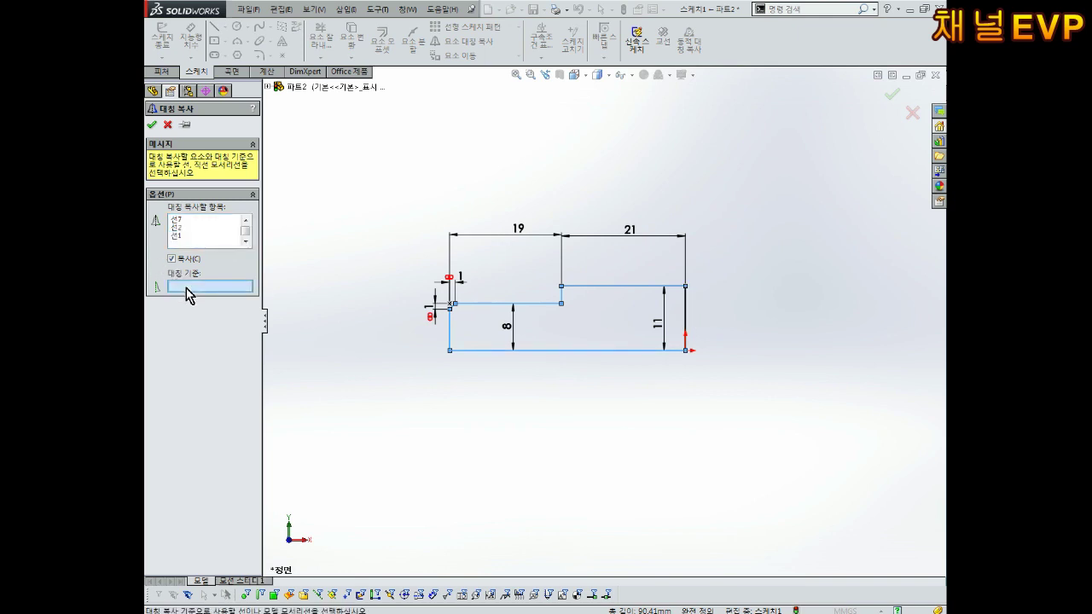
click(686, 314)
scroll(688, 314, up, 3)
scroll(683, 314, down, 2)
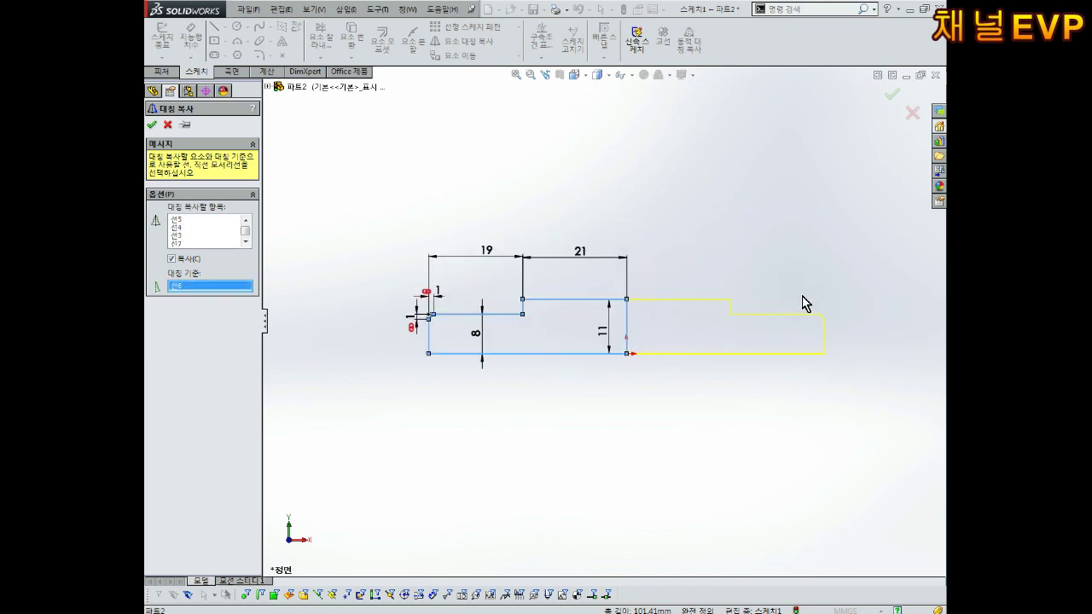
scroll(673, 317, down, 1)
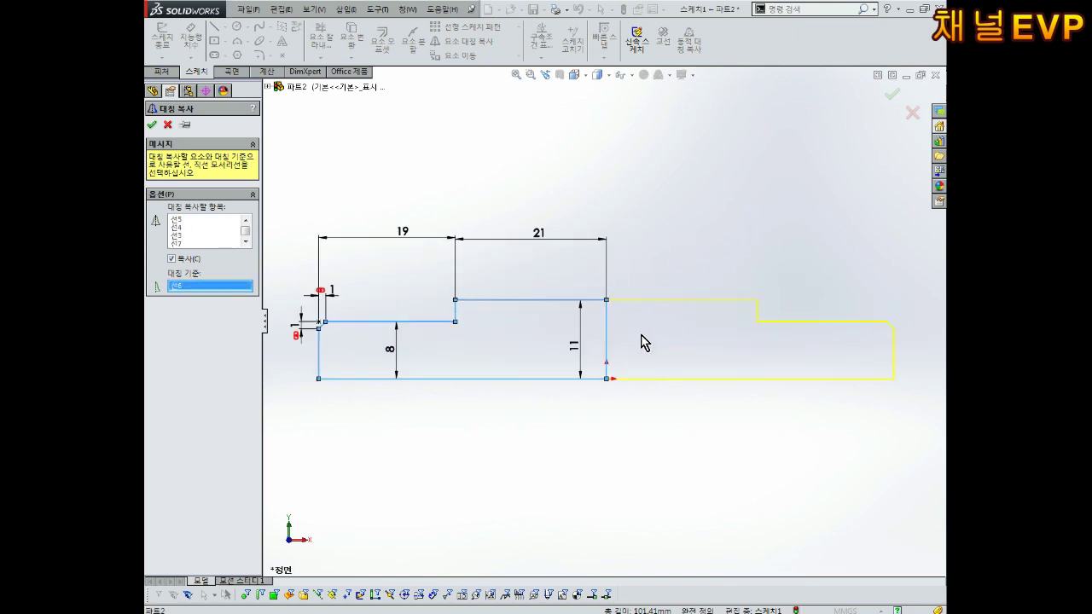
click(152, 127)
scroll(574, 453, up, 2)
scroll(633, 343, down, 1)
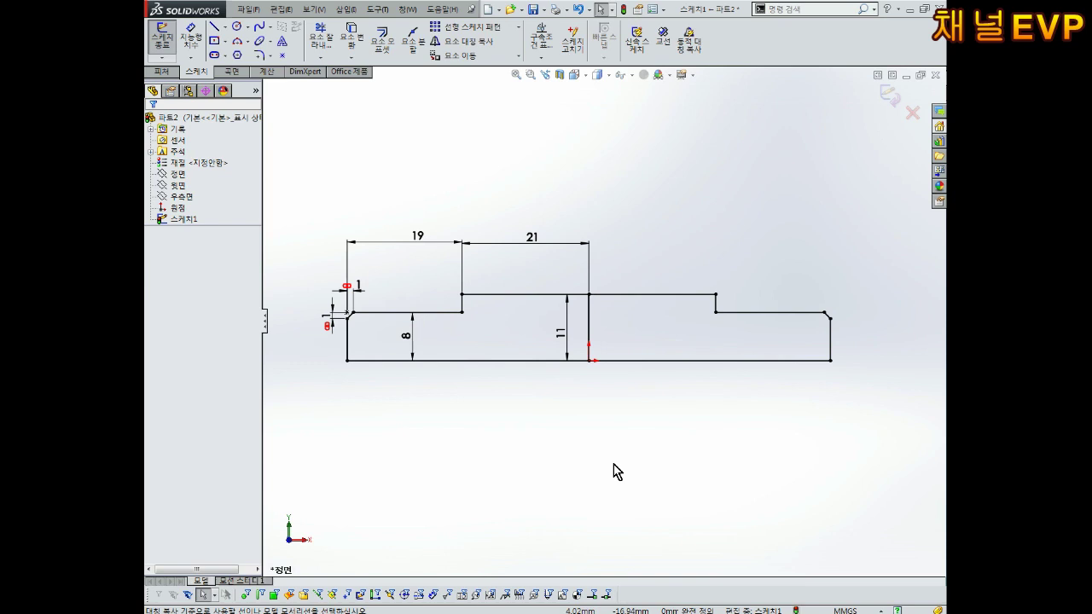
Convert the central vertical line to construction geometry and exit 스케치1
scroll(561, 288, down, 1)
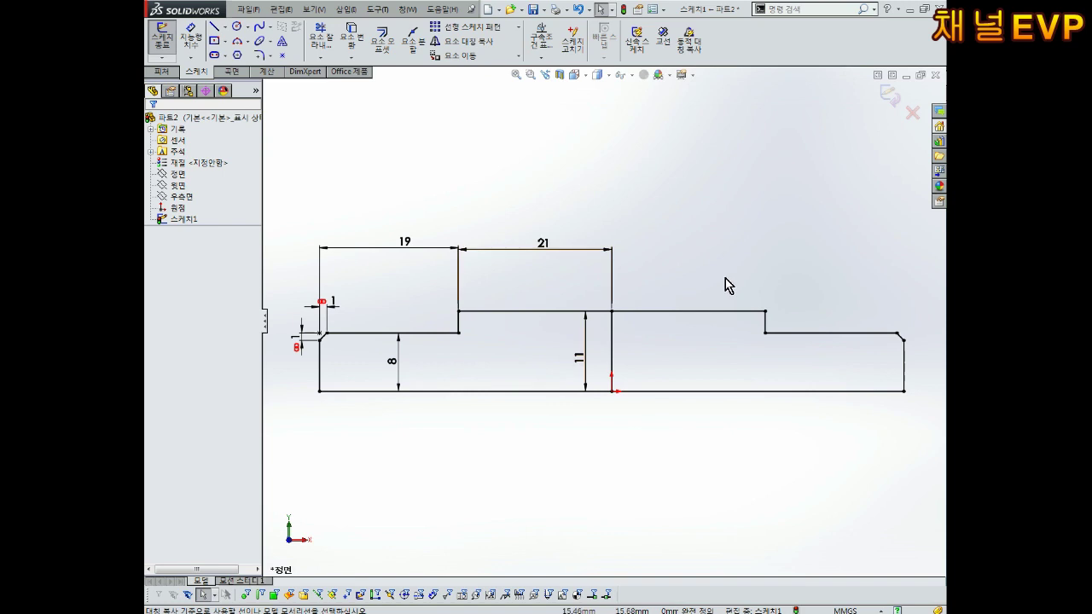
click(614, 362)
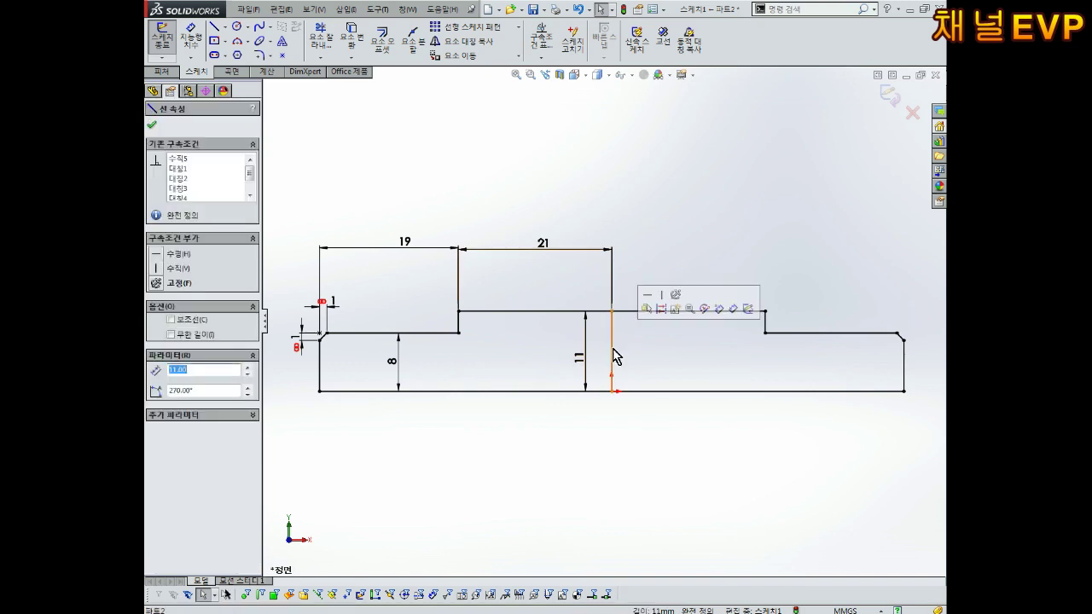
click(665, 309)
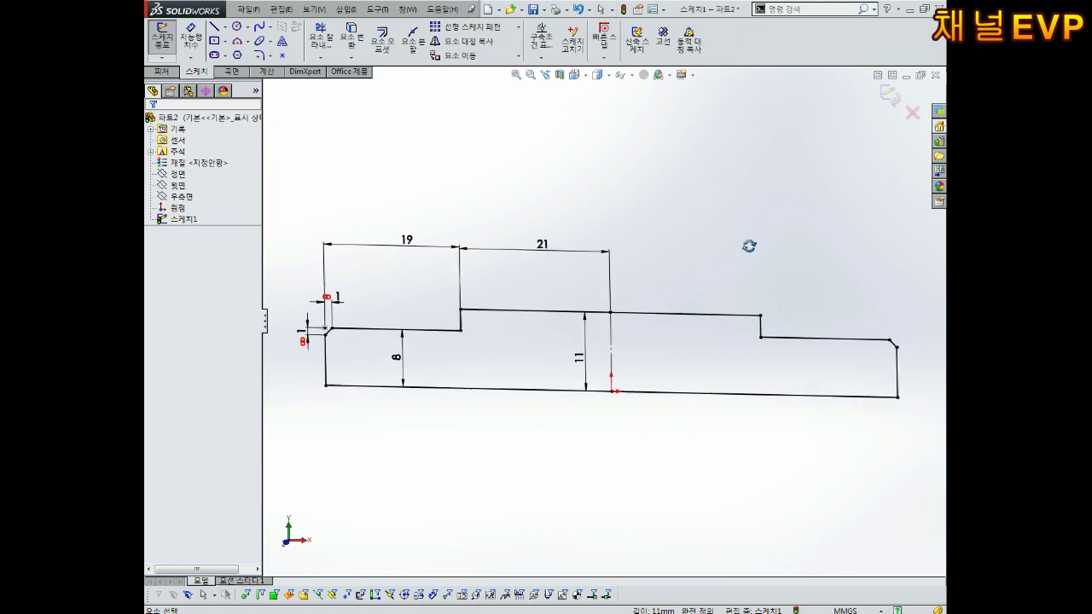
click(884, 99)
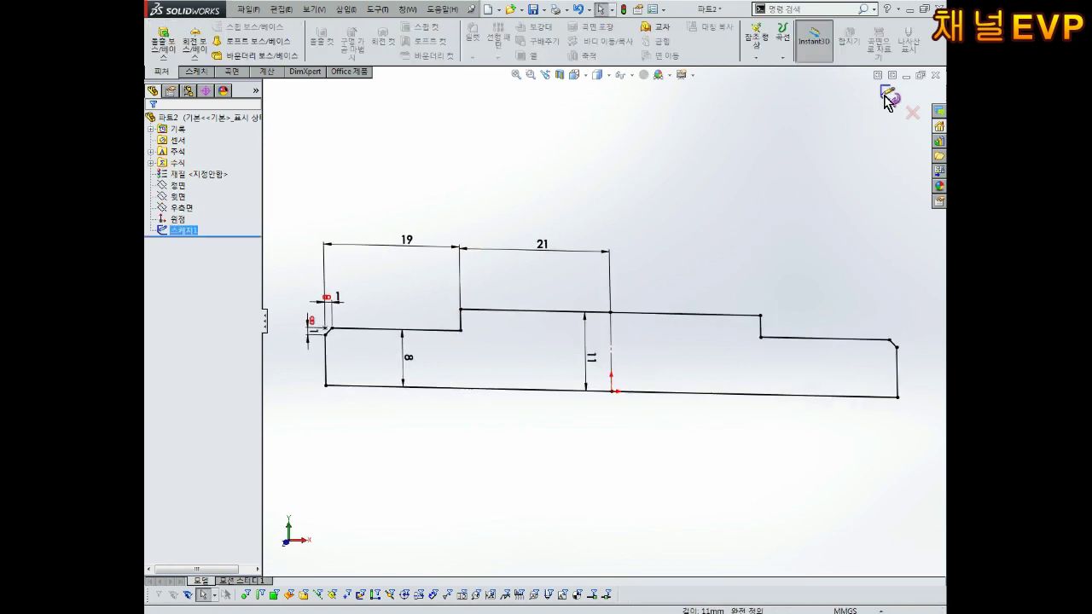
Revolve the sketch 360° about its bottom line into a solid stepped shaft
click(197, 44)
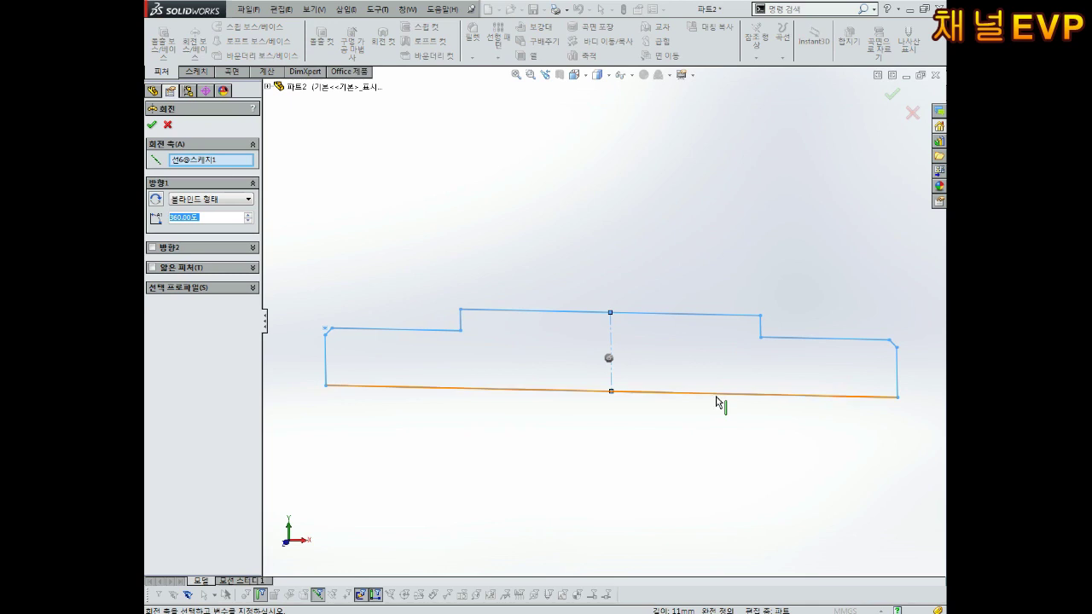
click(717, 398)
mouse_move(671, 214)
middle_down()
mouse_move(635, 286)
mouse_move(695, 248)
mouse_move(716, 256)
mouse_move(631, 268)
middle_up()
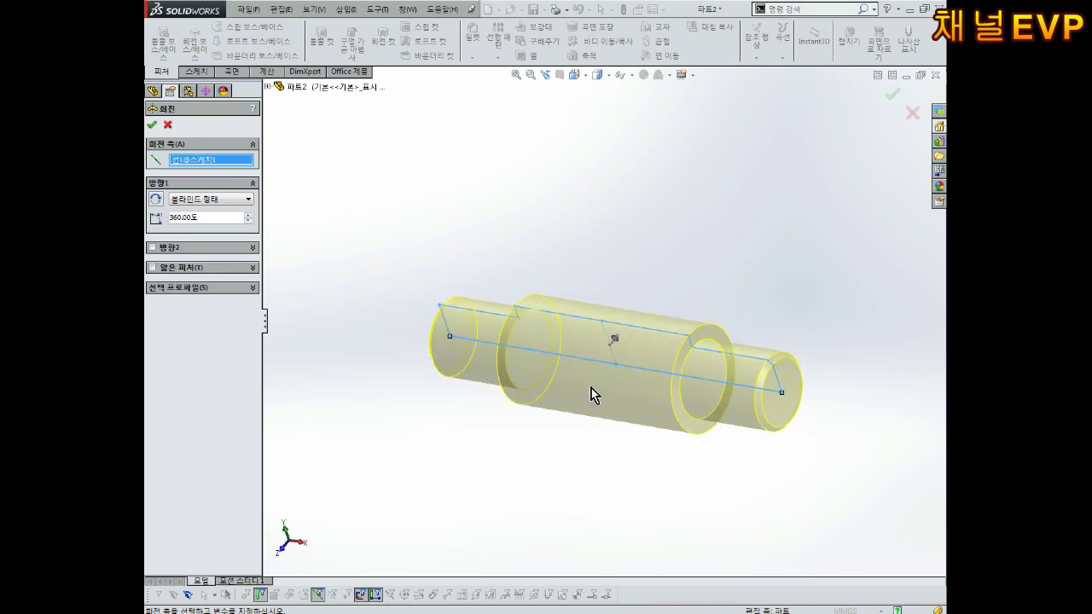
scroll(591, 389, down, 2)
middle_drag(591, 388, 604, 363)
click(151, 126)
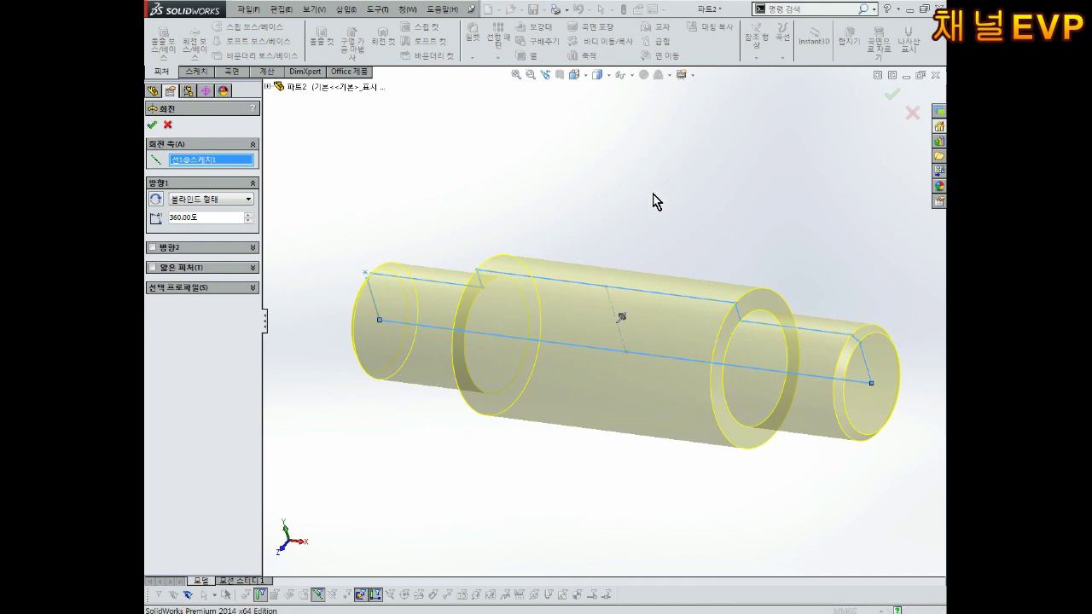
Orbit around the finished shaft and open the Hole Wizard
mouse_move(654, 199)
middle_down()
mouse_move(671, 197)
mouse_move(654, 199)
mouse_move(771, 314)
middle_up()
scroll(728, 331, up, 1)
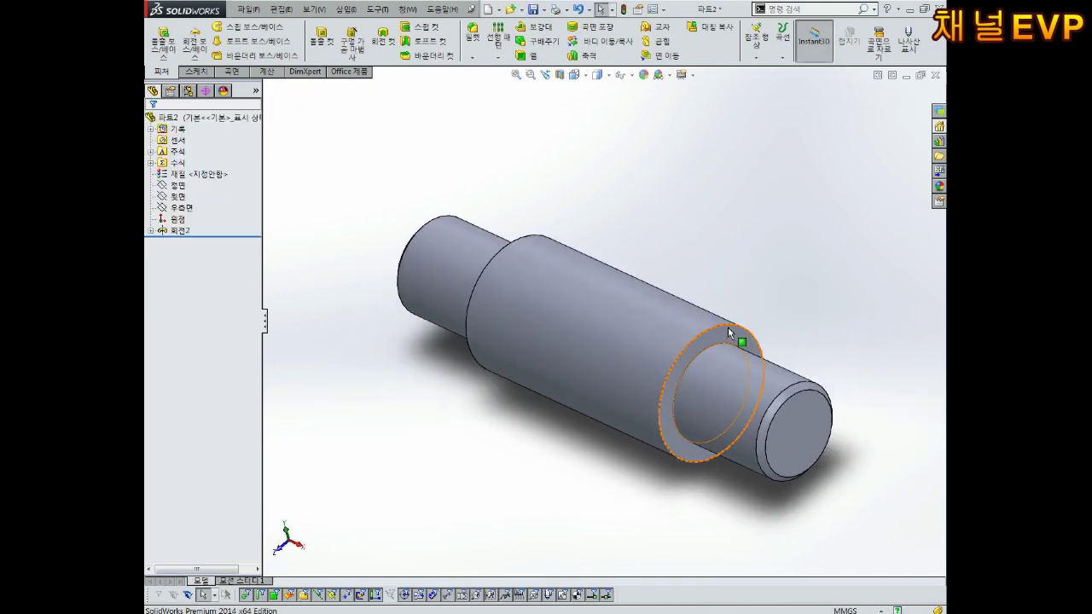
scroll(654, 310, up, 3)
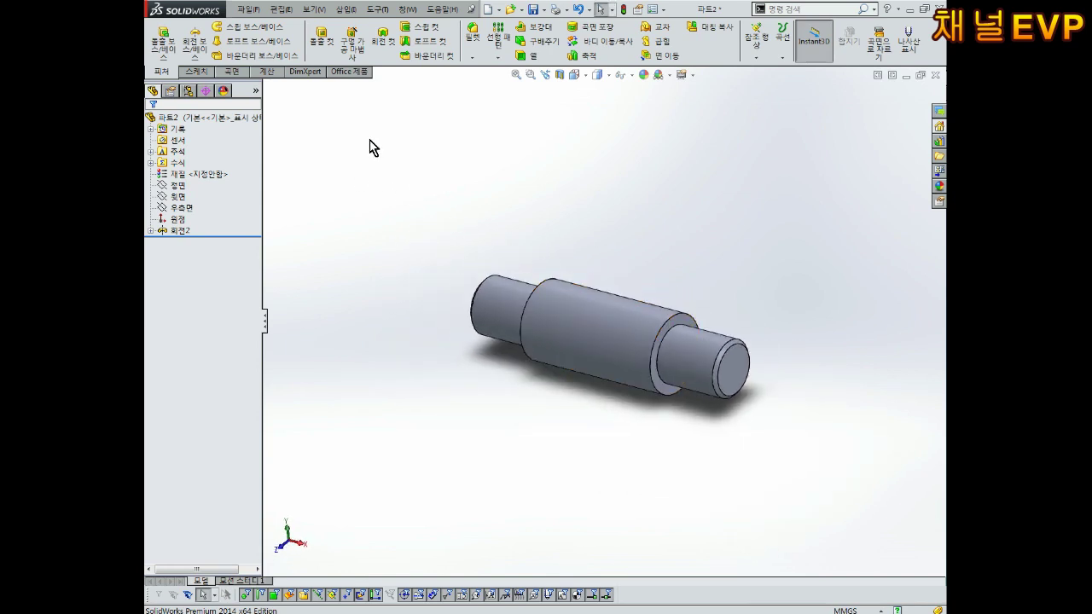
click(354, 46)
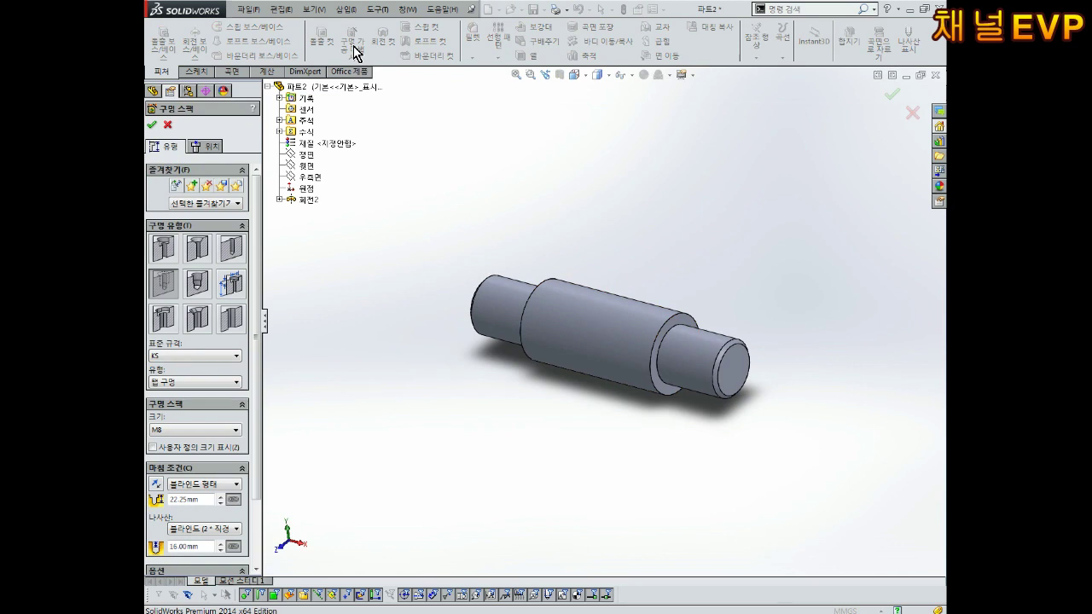
Place the hole point at the centre of the shaft's small end face
scroll(641, 350, down, 2)
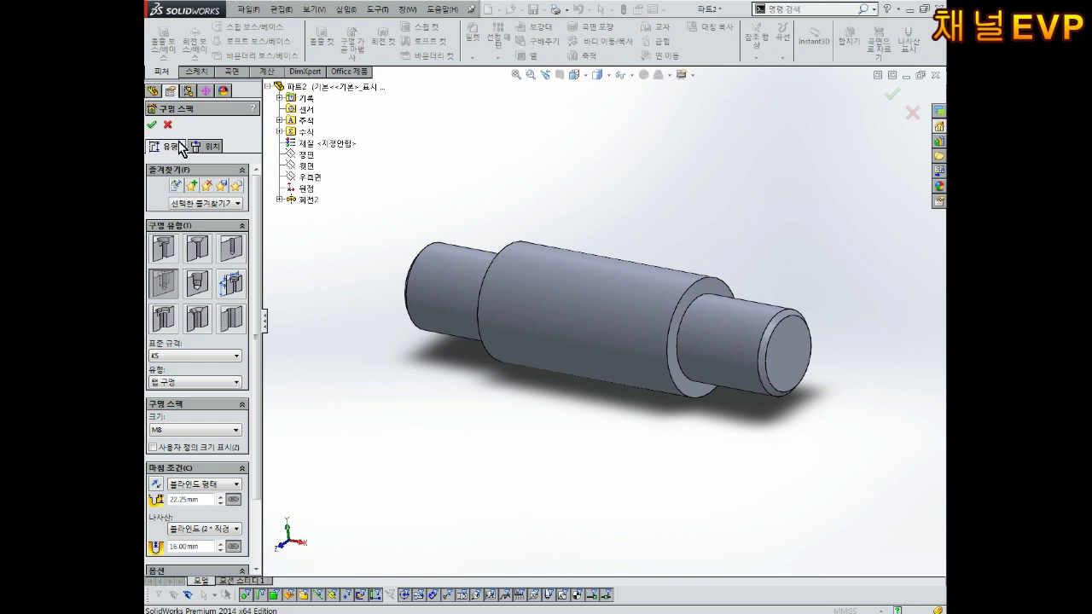
click(209, 152)
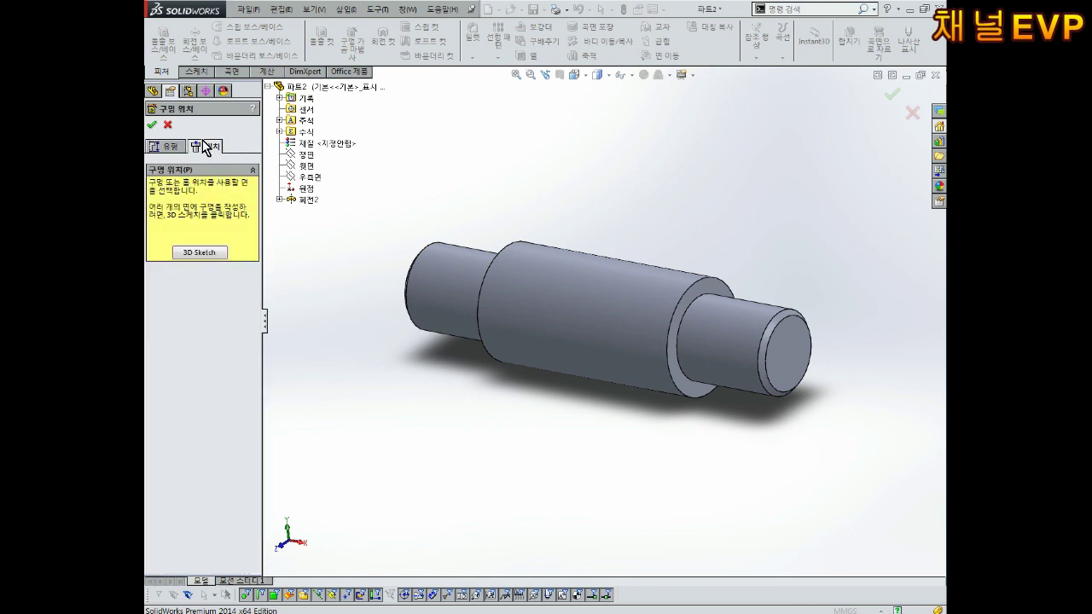
scroll(693, 237, down, 2)
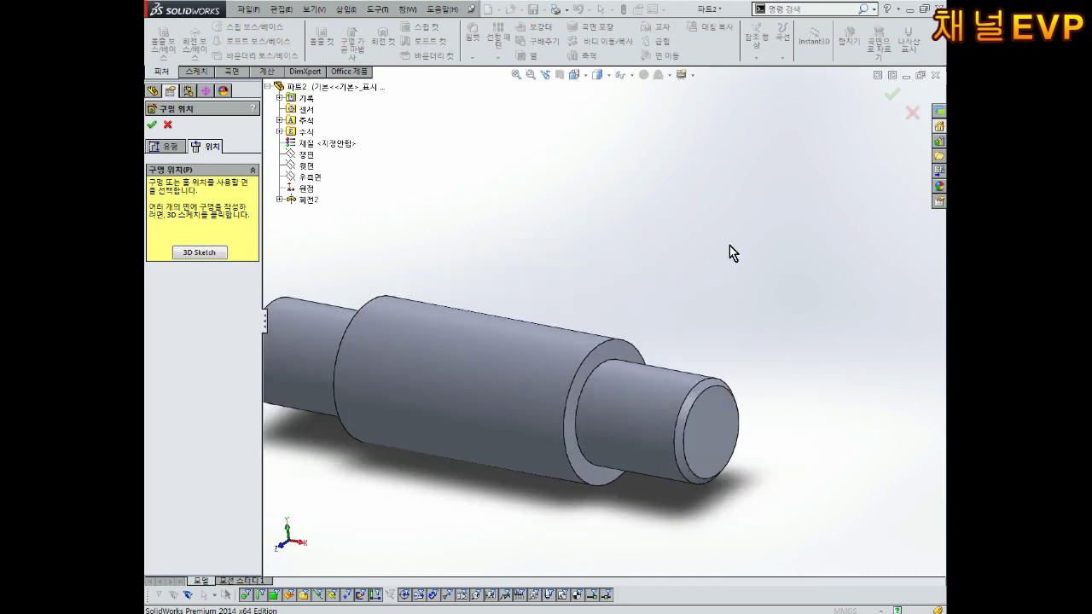
click(718, 412)
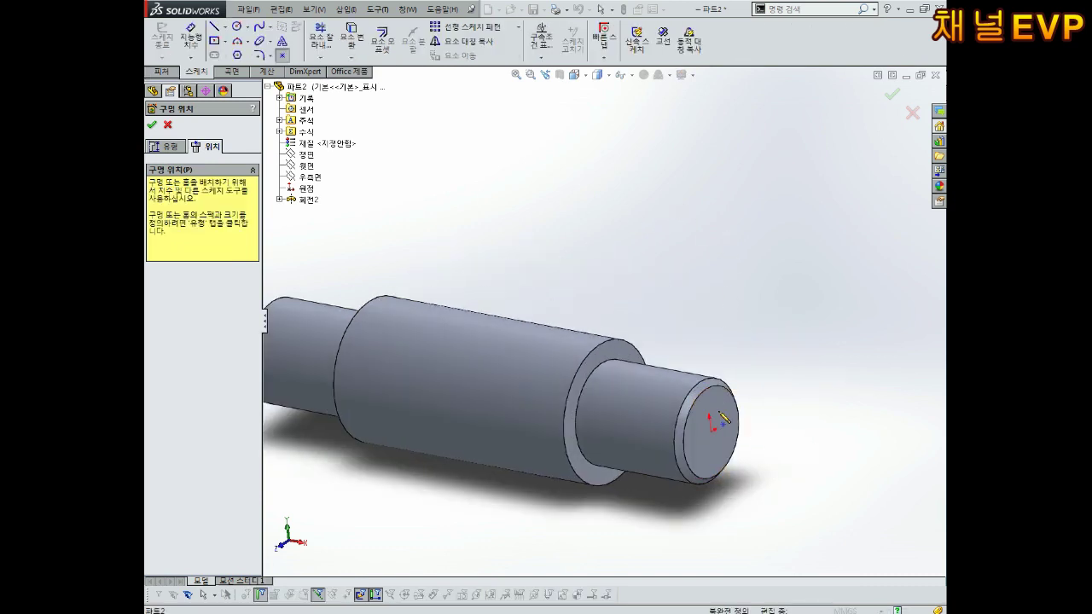
scroll(717, 417, down, 2)
scroll(674, 396, down, 2)
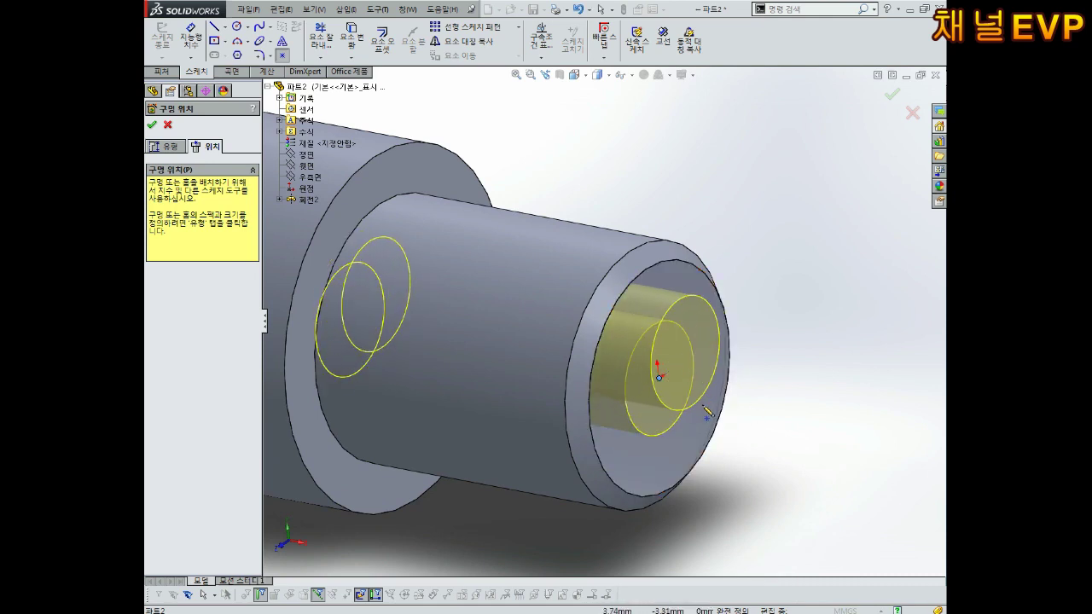
middle_drag(708, 413, 683, 401)
scroll(682, 401, down, 3)
click(670, 398)
click(670, 397)
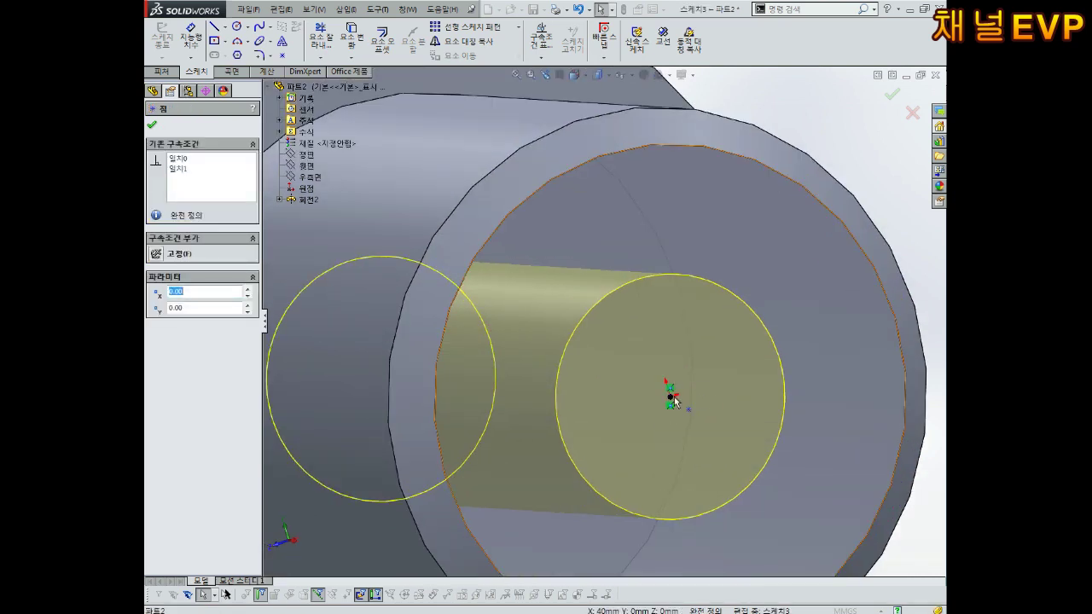
drag(673, 395, 638, 439)
key(Escape)
Go back to the hole type settings and bring up the size list
scroll(646, 418, up, 3)
scroll(663, 371, up, 2)
scroll(666, 393, down, 3)
scroll(675, 423, up, 1)
scroll(676, 423, down, 1)
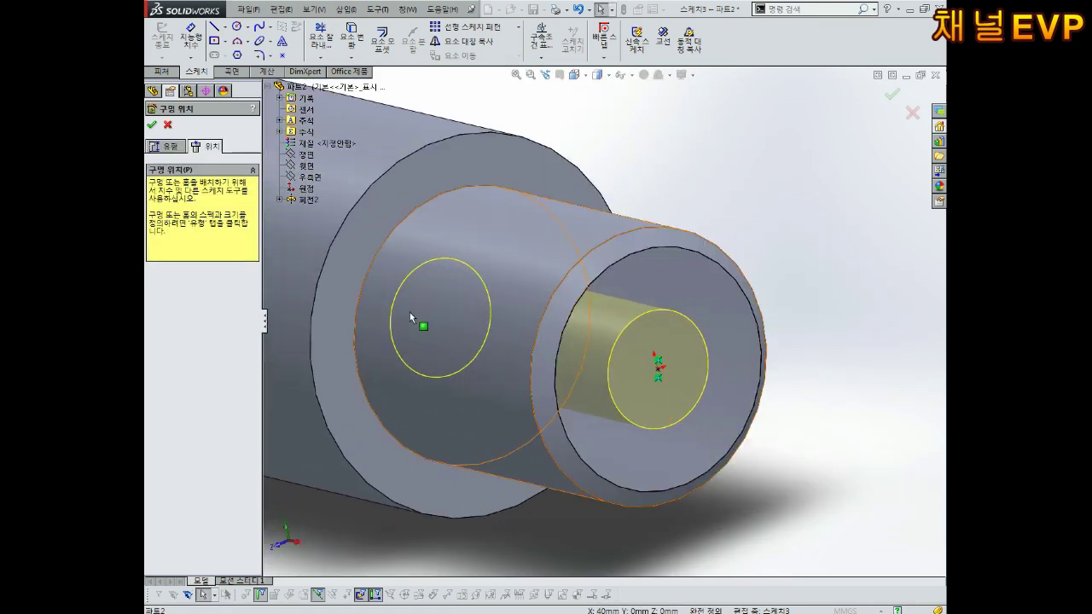
scroll(655, 382, up, 2)
scroll(645, 362, down, 4)
scroll(640, 358, up, 2)
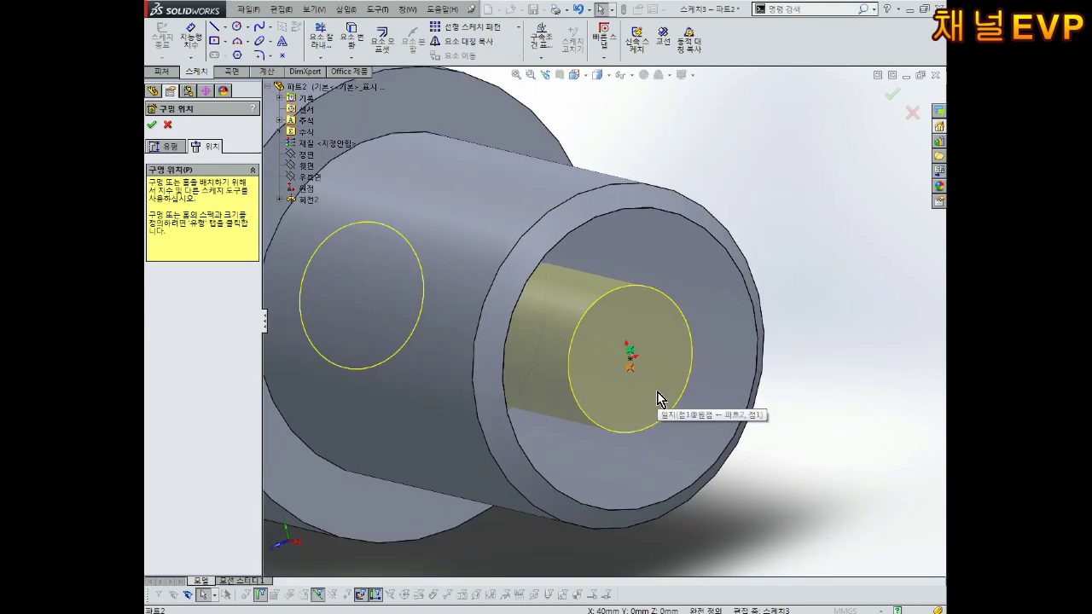
click(170, 146)
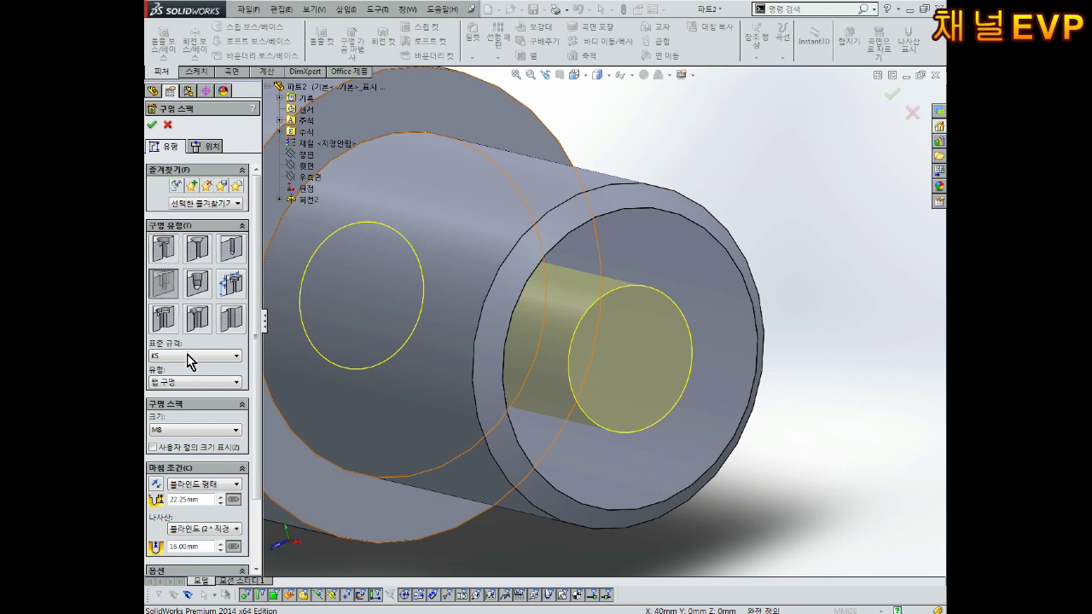
click(175, 431)
Create the M6 tapped hole, 10 mm deep with 8 mm thread depth
scroll(176, 487, up, 2)
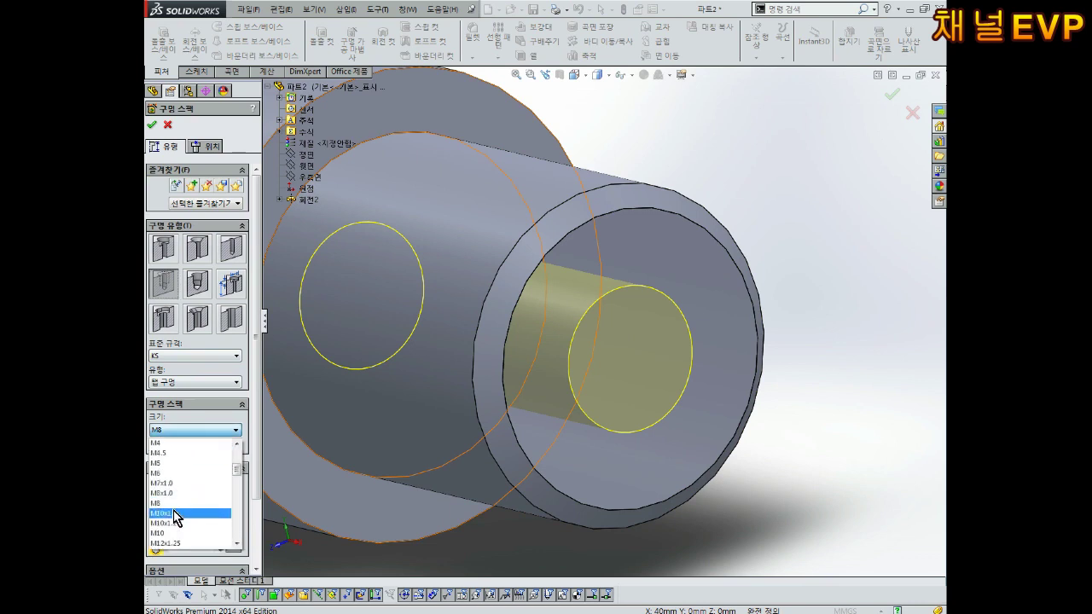
click(164, 475)
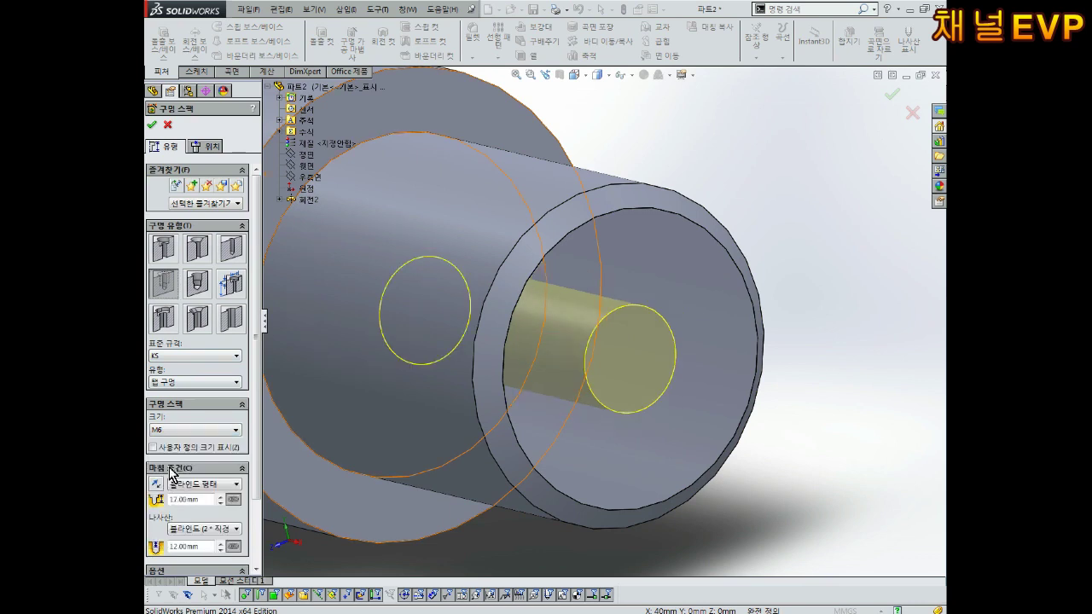
scroll(252, 452, down, 2)
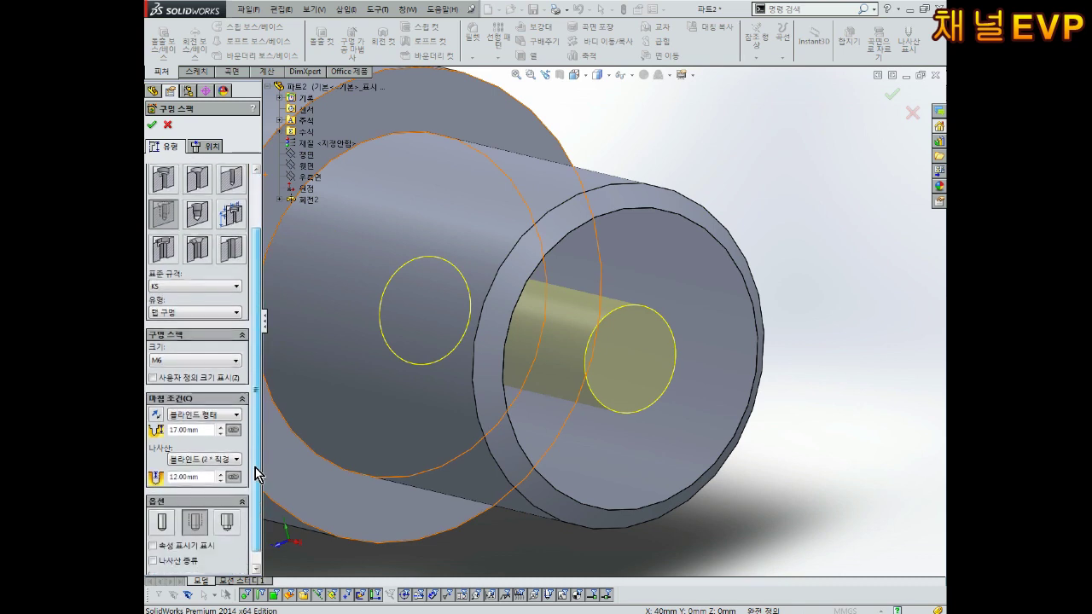
scroll(254, 476, down, 1)
text(10)
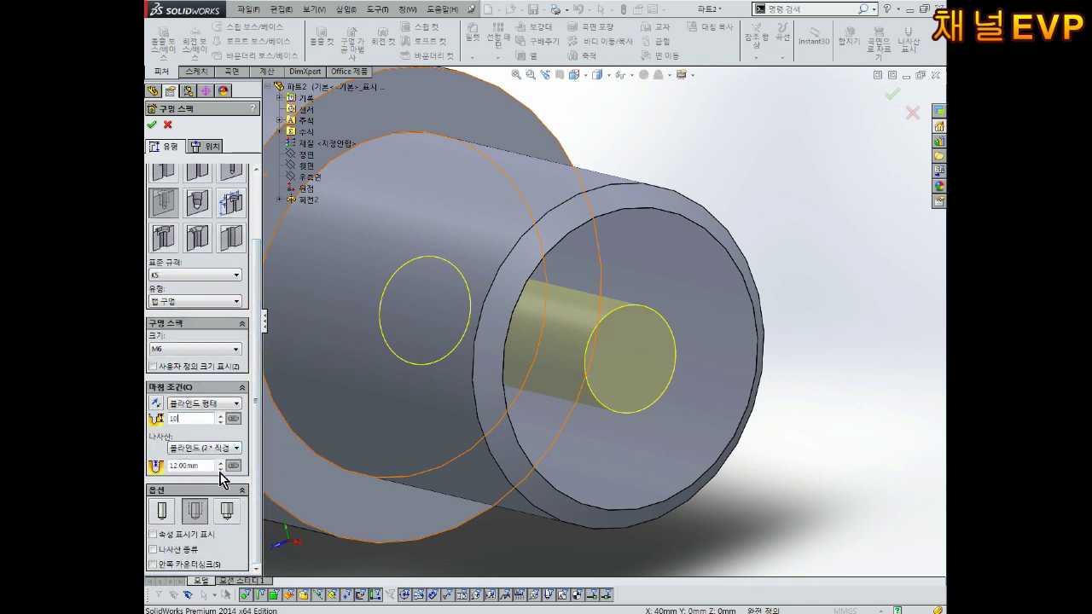
double_click(208, 468)
text(8)
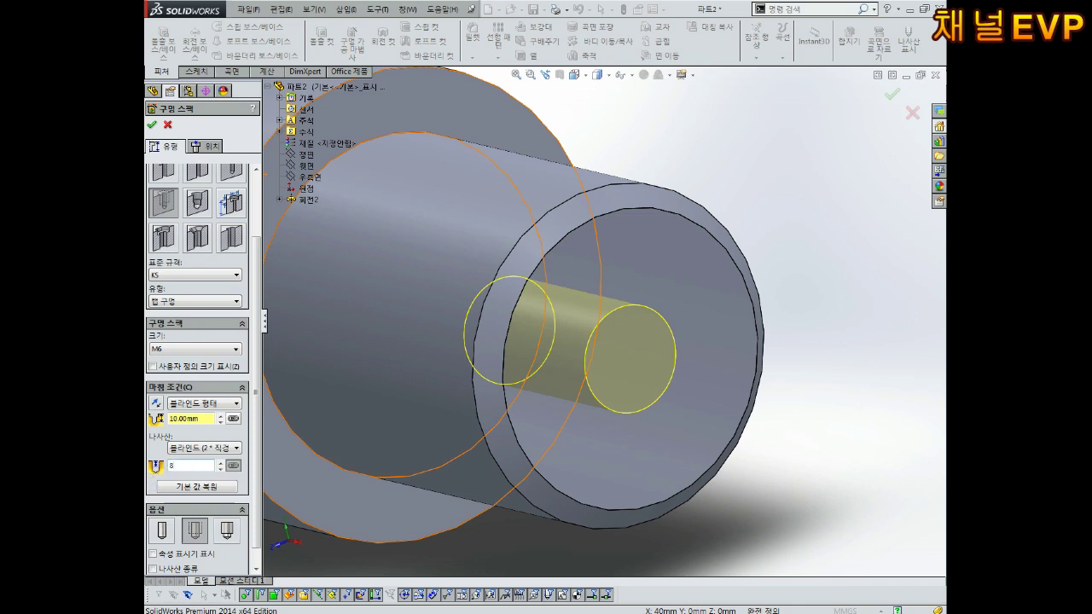
key(Return)
double_click(188, 418)
click(195, 466)
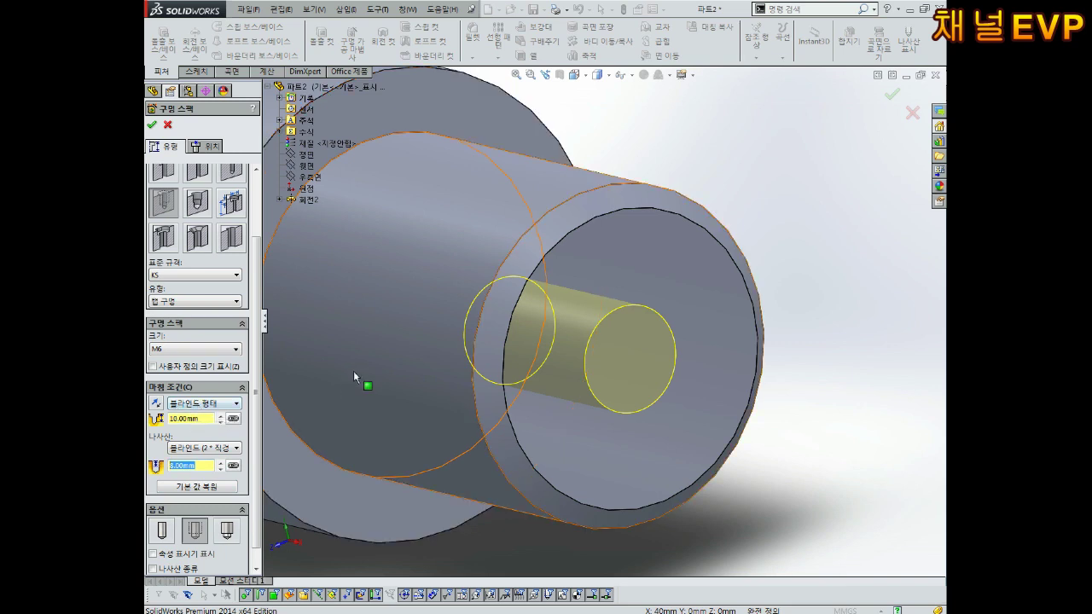
click(153, 125)
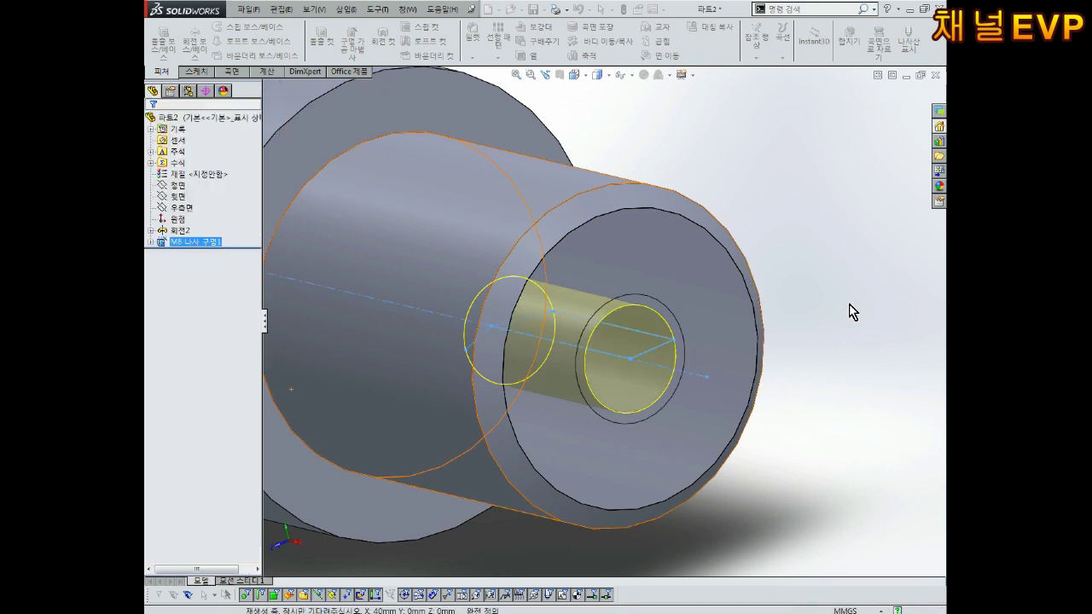
Orbit to view the new hole on the end face and start a Chamfer feature
mouse_move(849, 304)
middle_down()
mouse_move(828, 297)
mouse_move(840, 302)
middle_up()
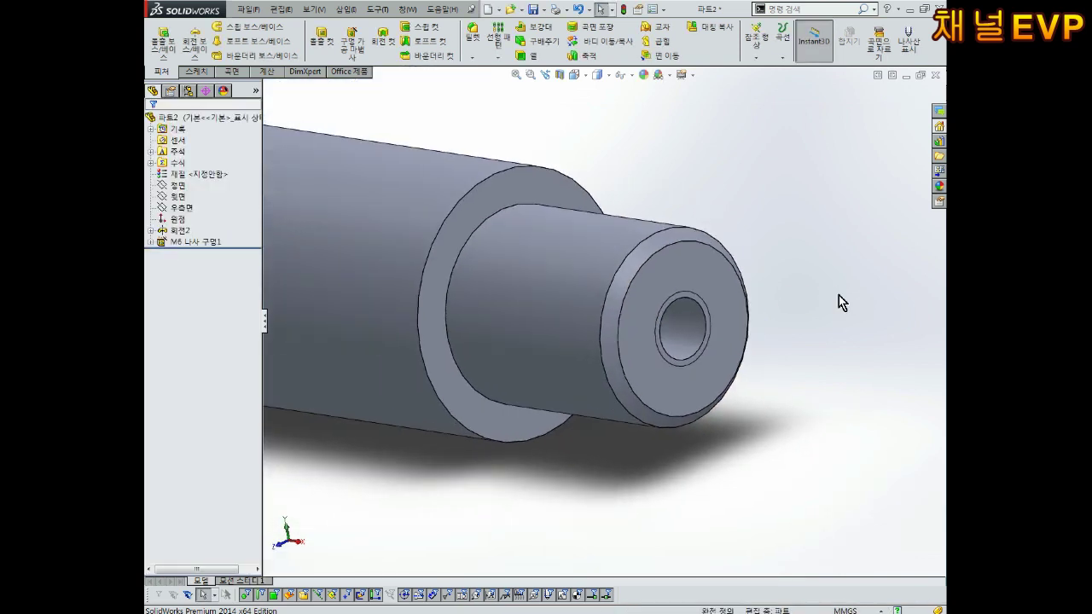
scroll(802, 342, down, 3)
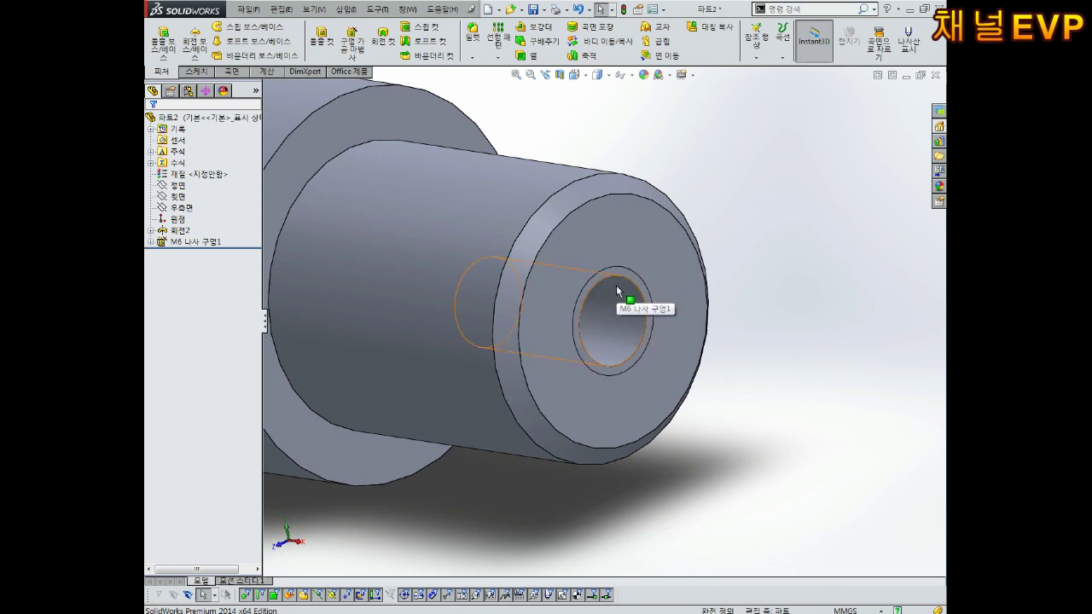
mouse_move(618, 290)
middle_down()
mouse_move(639, 304)
mouse_move(624, 292)
middle_up()
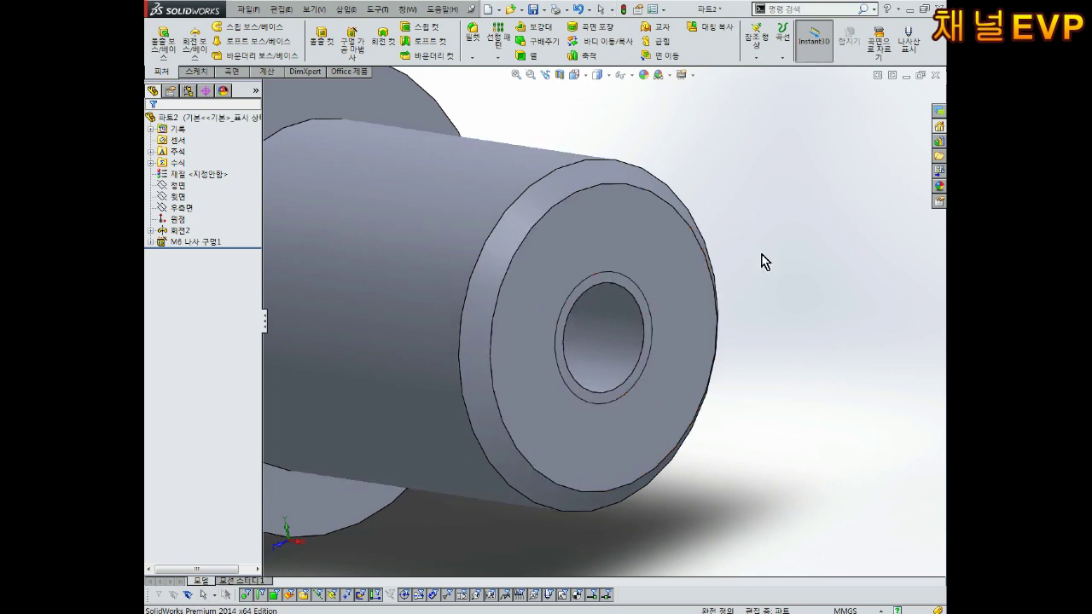
click(469, 58)
click(483, 89)
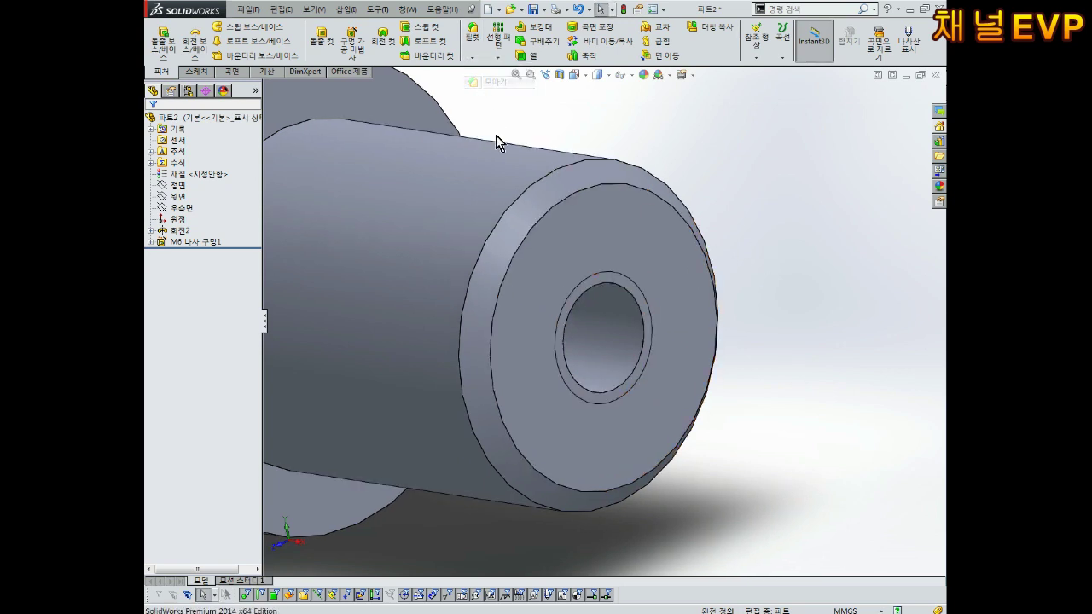
Chamfer the tapped hole's edge by 0.3 mm at 45°
click(629, 296)
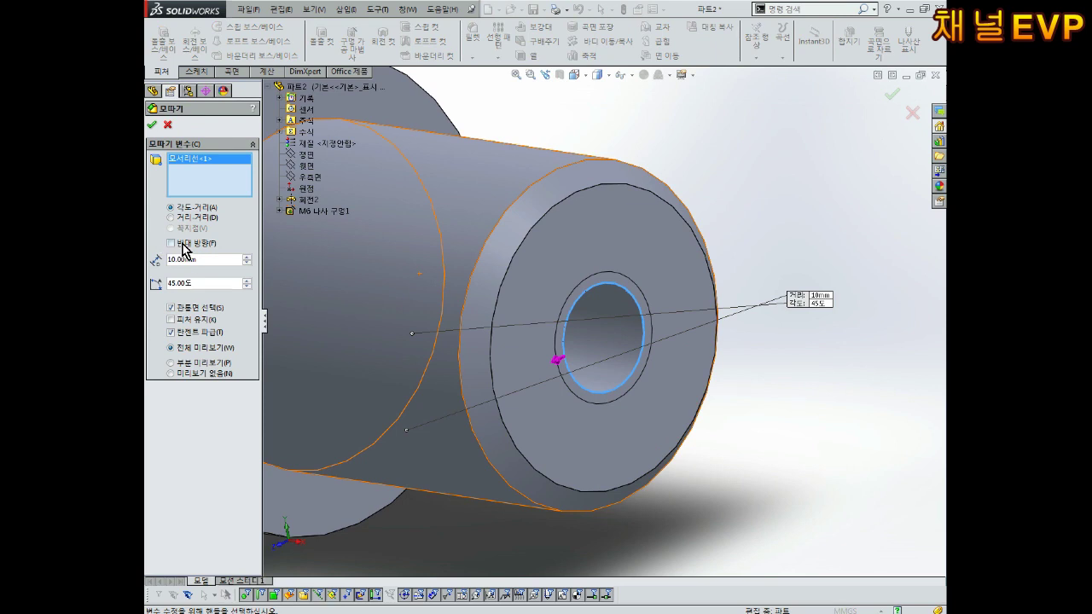
text(0.3)
key(Return)
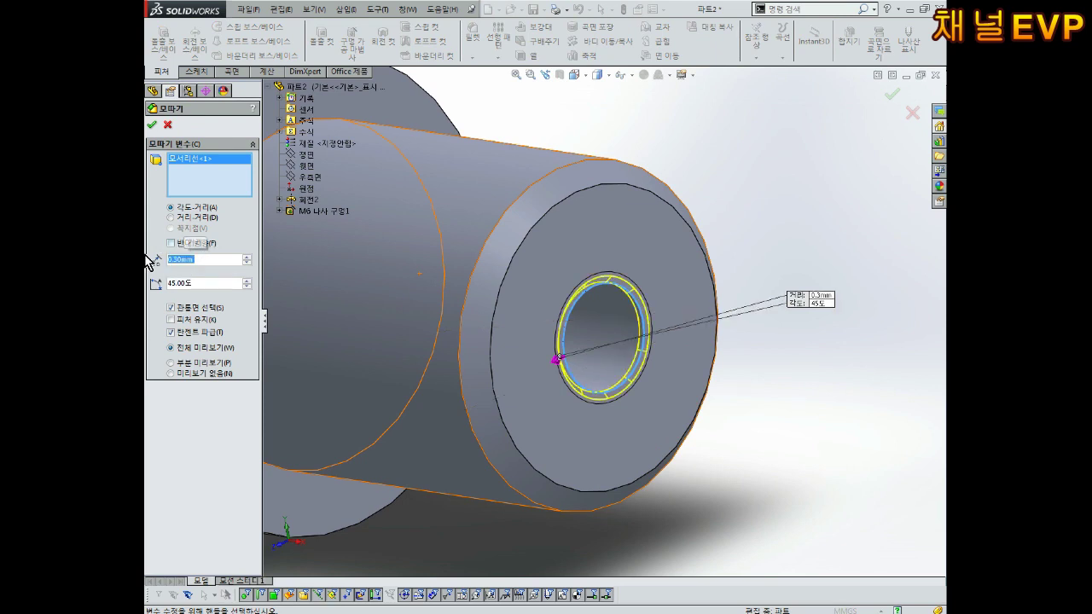
click(151, 125)
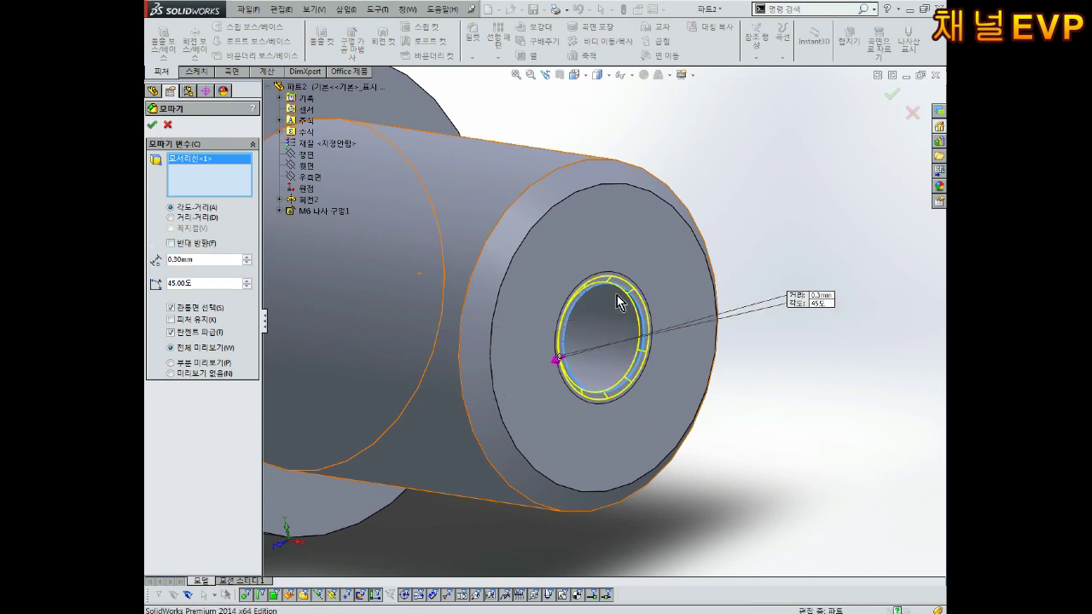
Inspect the chamfered hole from several angles, then bring up the options for part 파트2
scroll(566, 324, down, 2)
scroll(550, 295, down, 3)
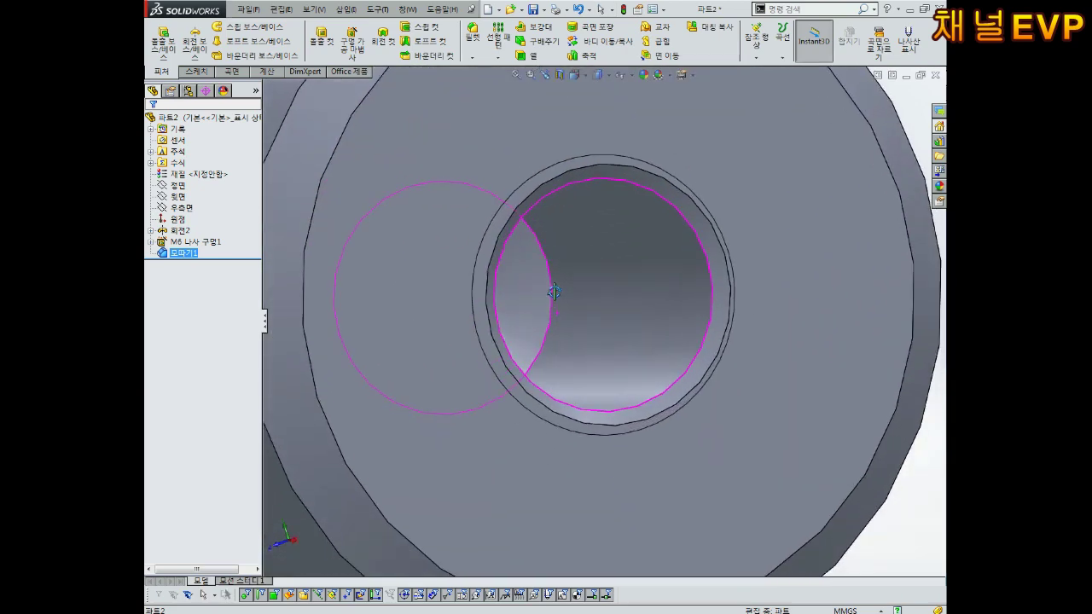
scroll(592, 272, down, 2)
scroll(593, 268, up, 5)
mouse_move(592, 268)
middle_down()
mouse_move(679, 358)
mouse_move(665, 310)
mouse_move(683, 354)
mouse_move(612, 282)
mouse_move(726, 437)
mouse_move(767, 323)
middle_up()
scroll(708, 307, up, 3)
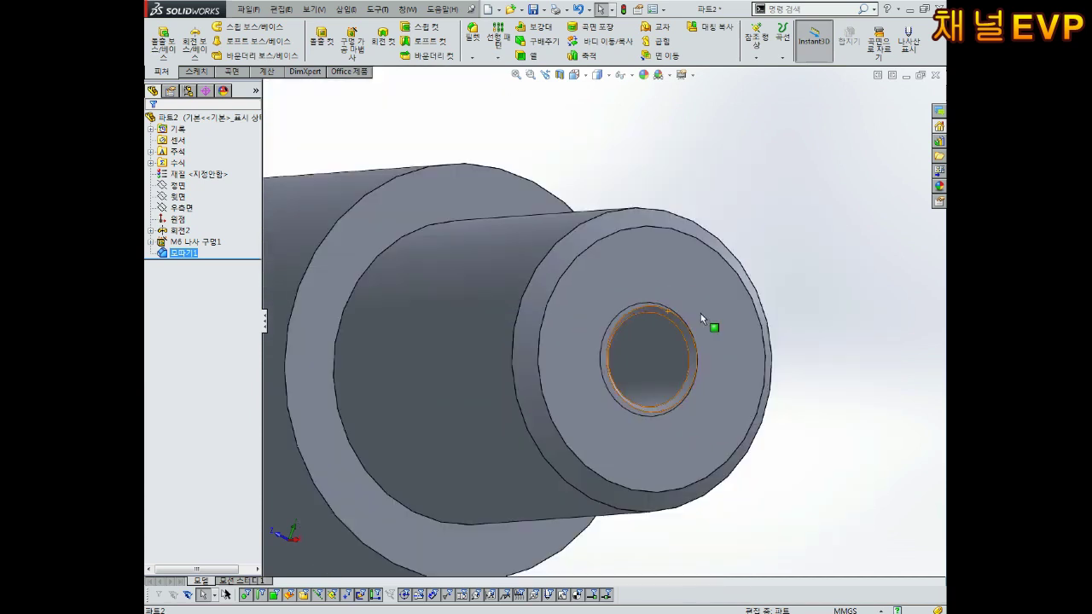
scroll(696, 329, up, 3)
mouse_move(692, 340)
middle_down()
mouse_move(670, 341)
mouse_move(638, 280)
middle_up()
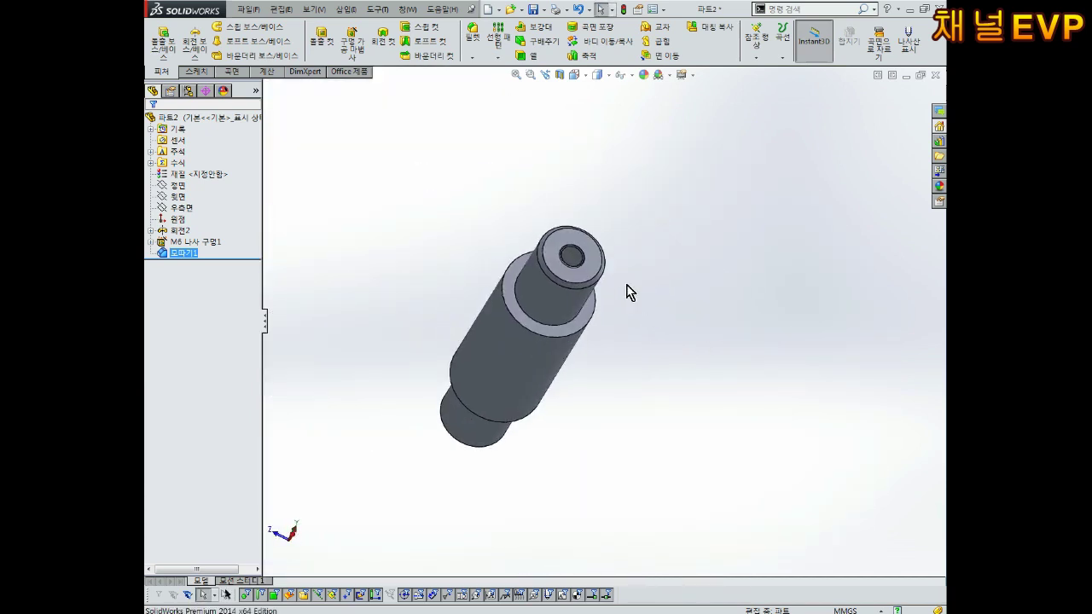
scroll(526, 259, down, 5)
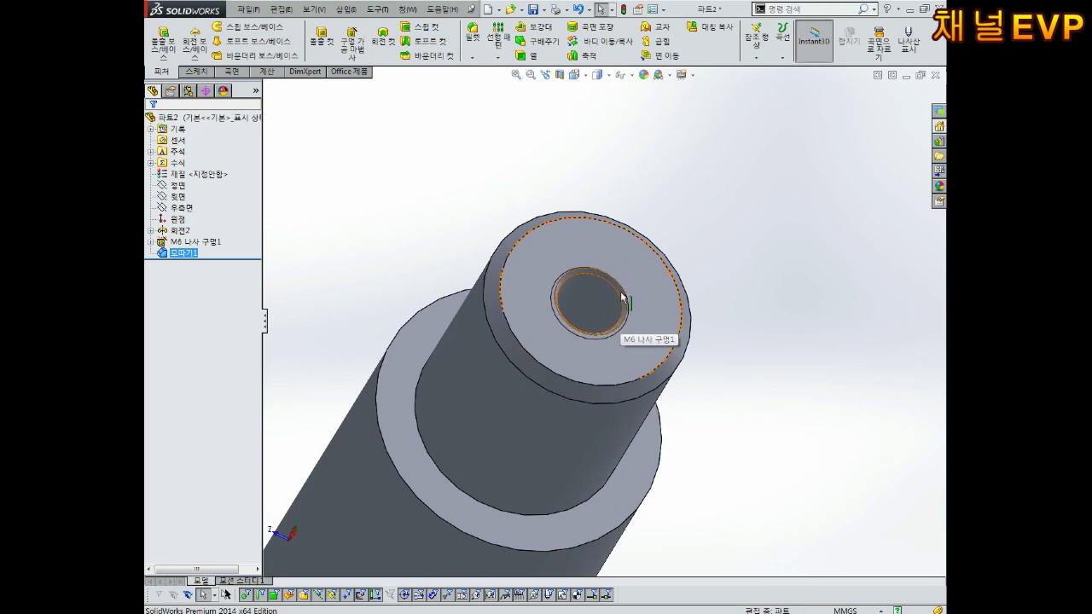
middle_drag(620, 333, 621, 313)
scroll(628, 318, up, 3)
scroll(578, 312, down, 3)
click(191, 120)
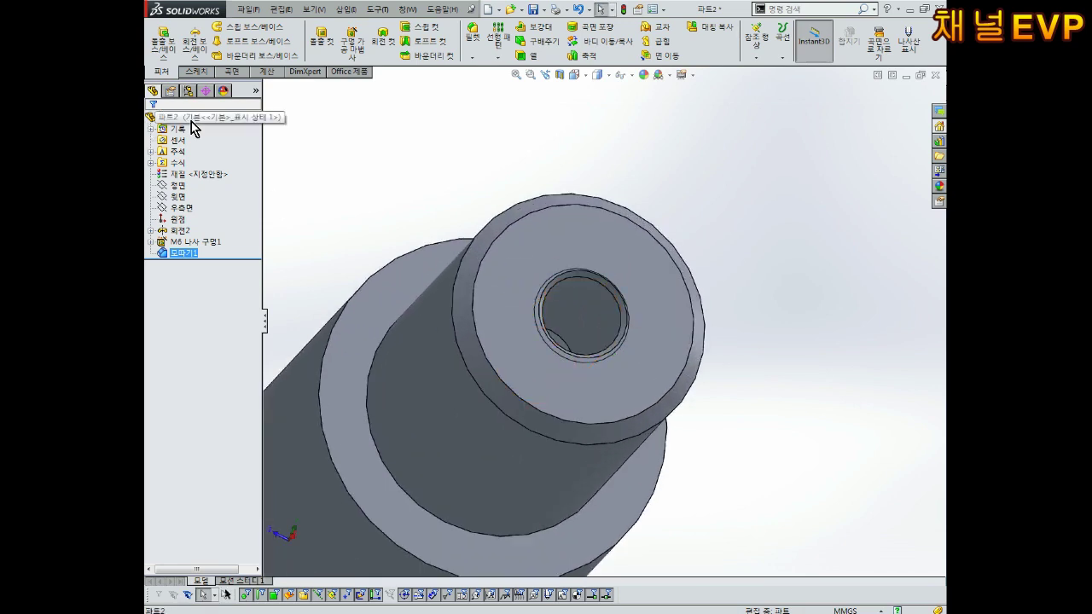
right_click(191, 121)
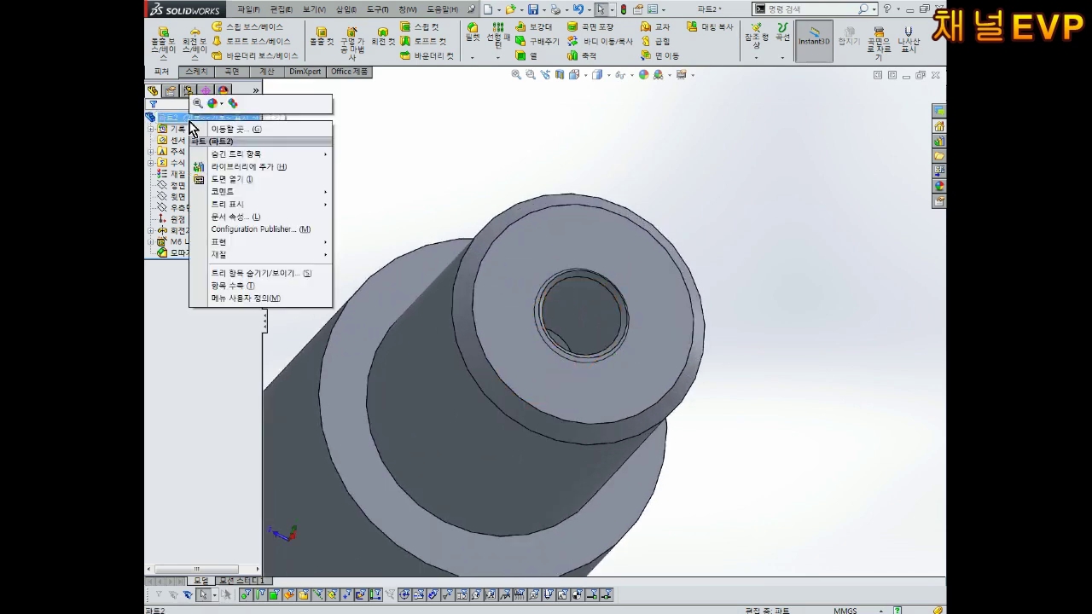
Enable shaded cosmetic threads in the Detailing document properties so the M6 hole shows threads
click(242, 220)
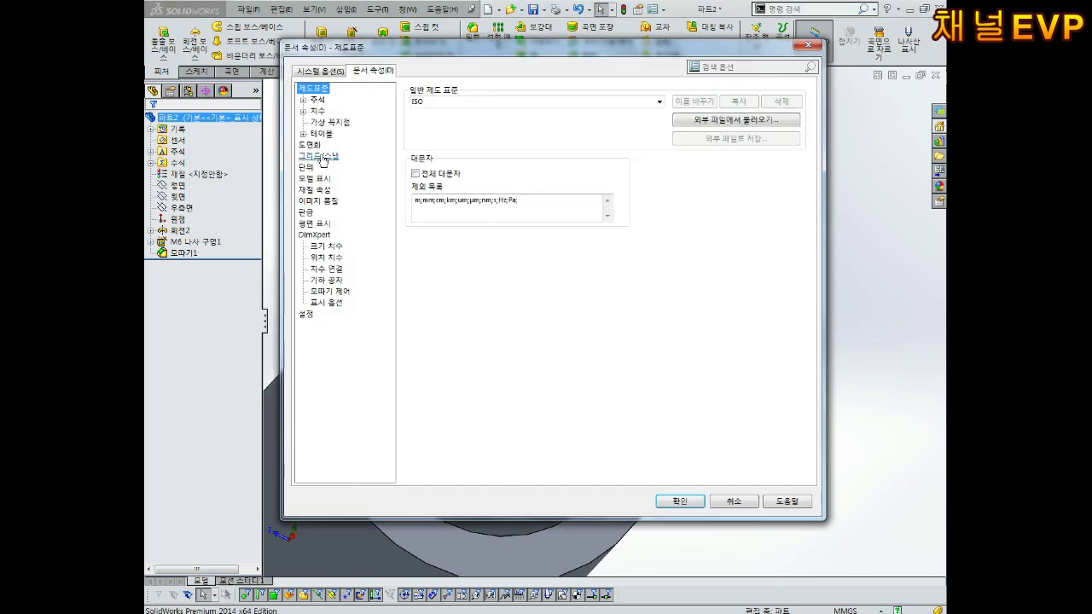
click(312, 146)
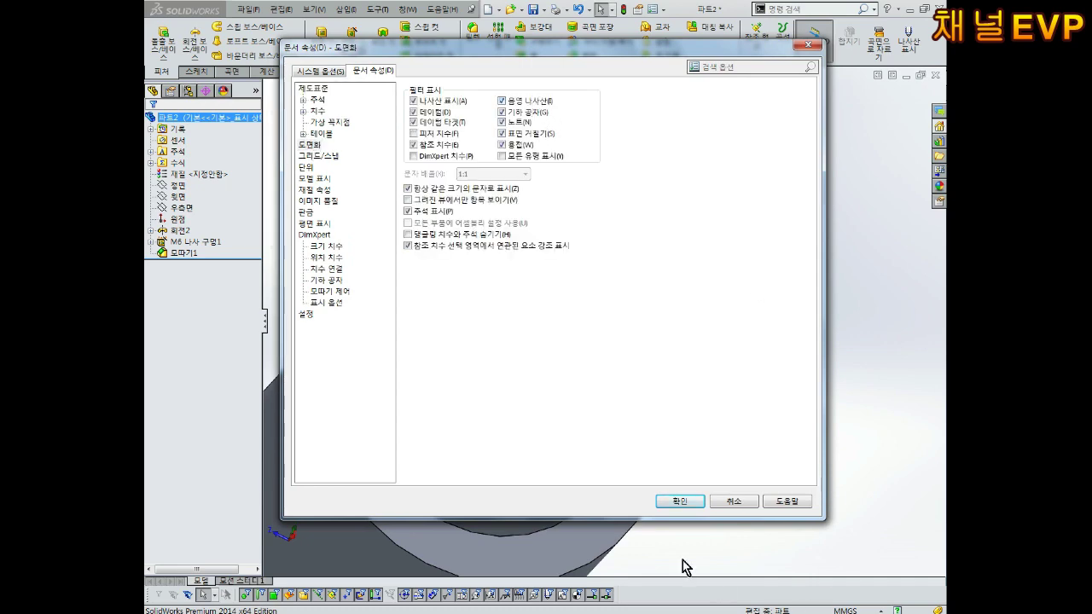
click(674, 502)
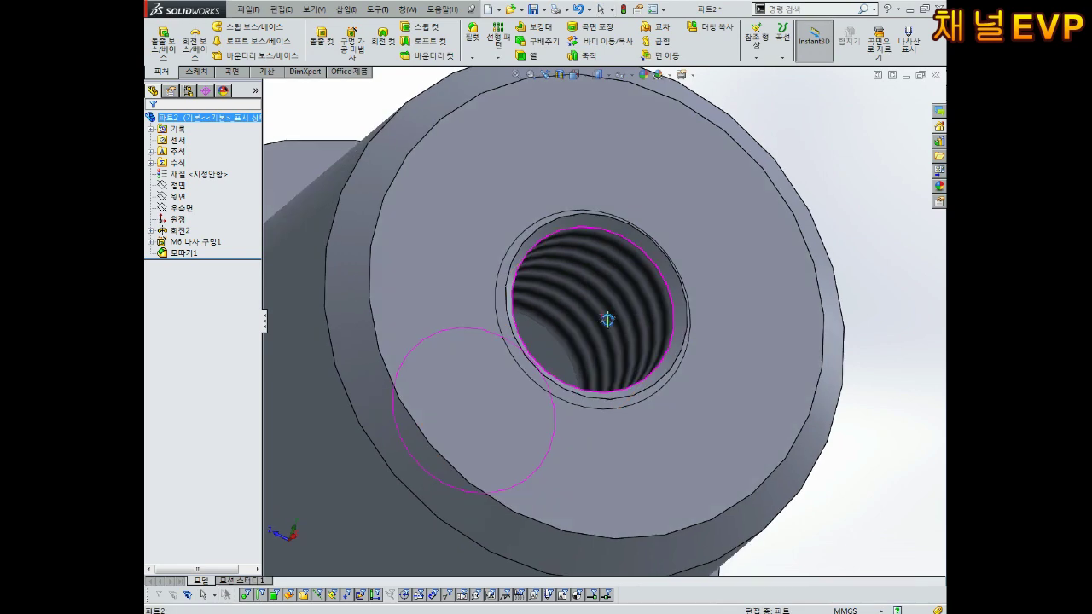
middle_drag(587, 322, 615, 312)
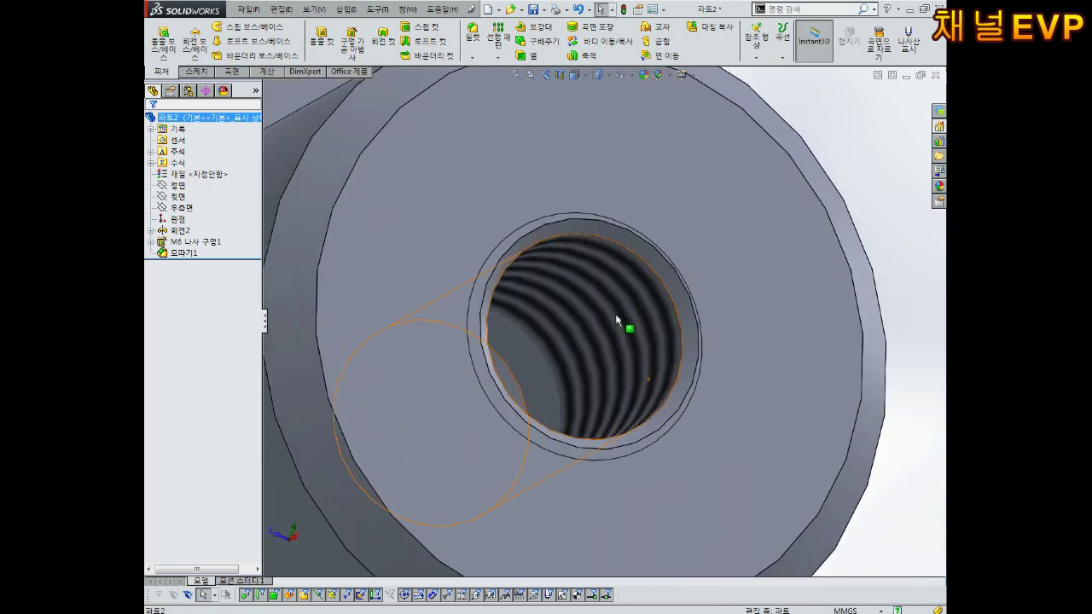
scroll(617, 320, down, 5)
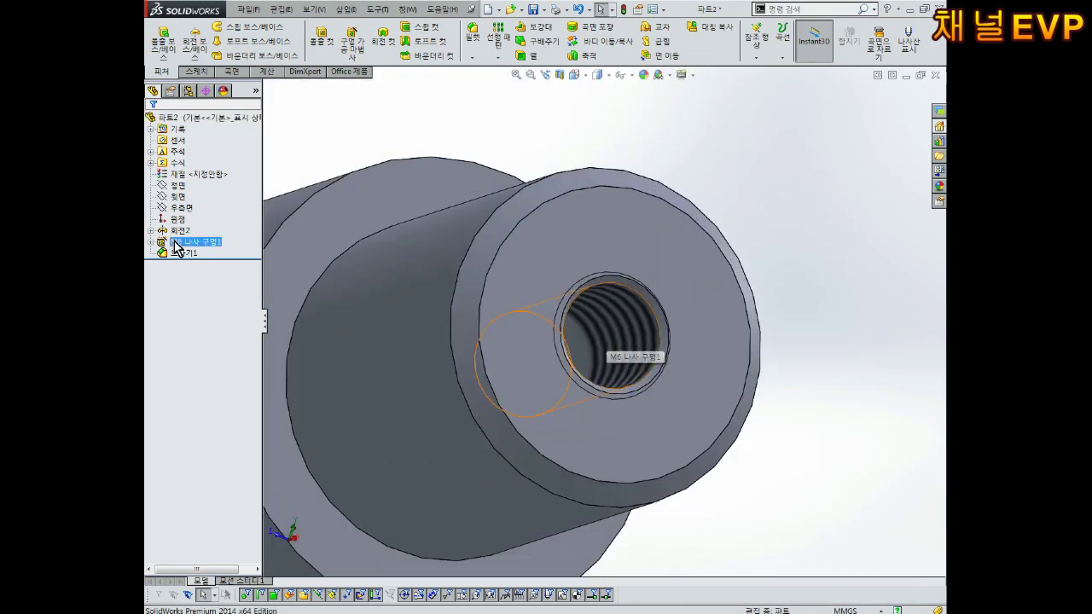
right_click(175, 254)
Edit chamfer 모따기1, changing its distance from 0.3 mm to 0.8 mm at 45°
click(190, 216)
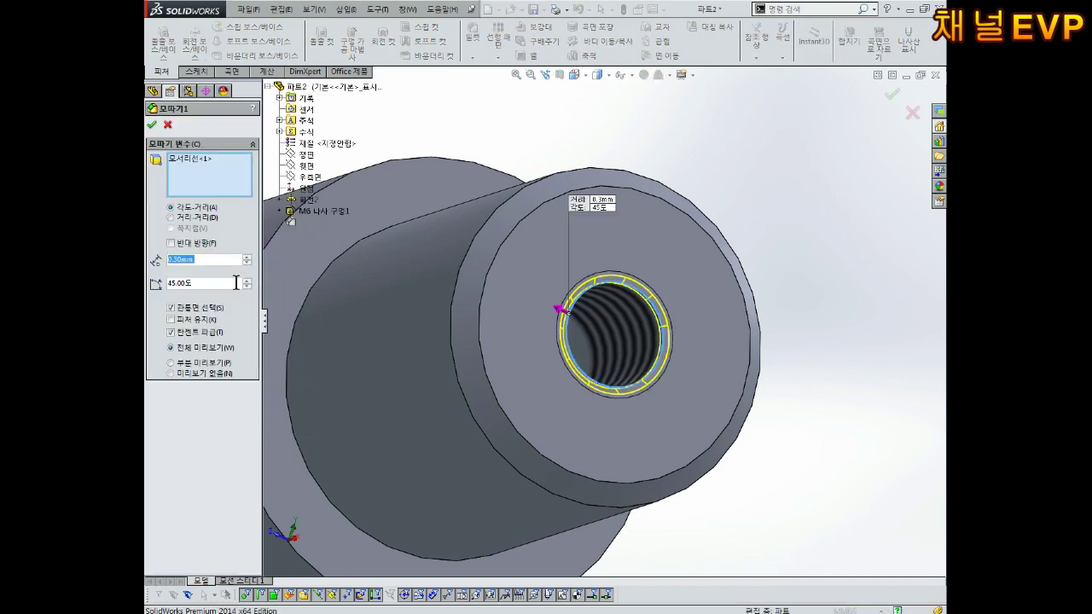
text(1)
key(Return)
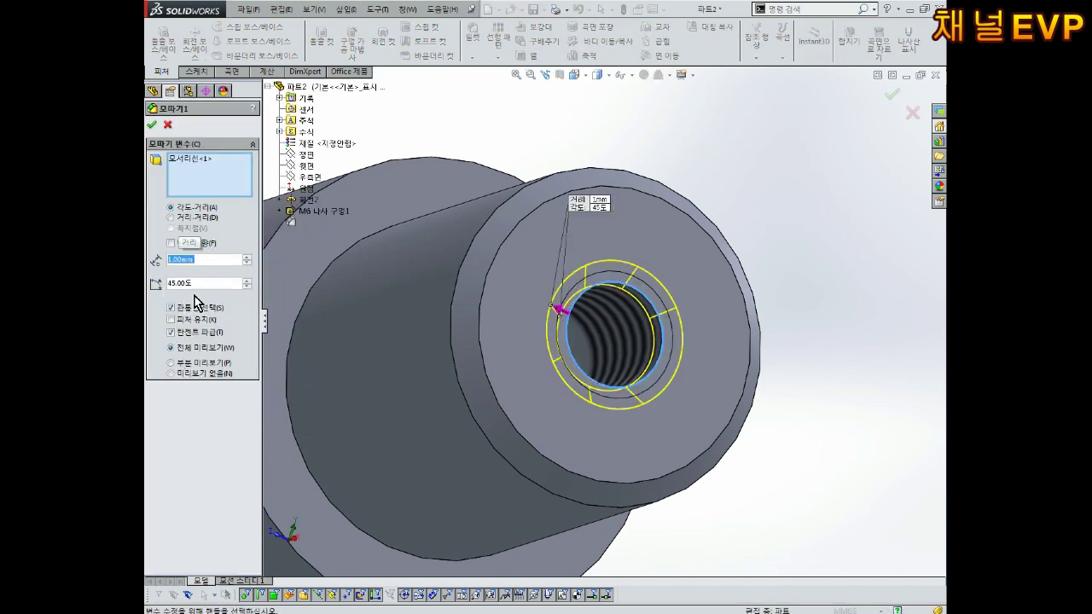
text(0.8)
key(Return)
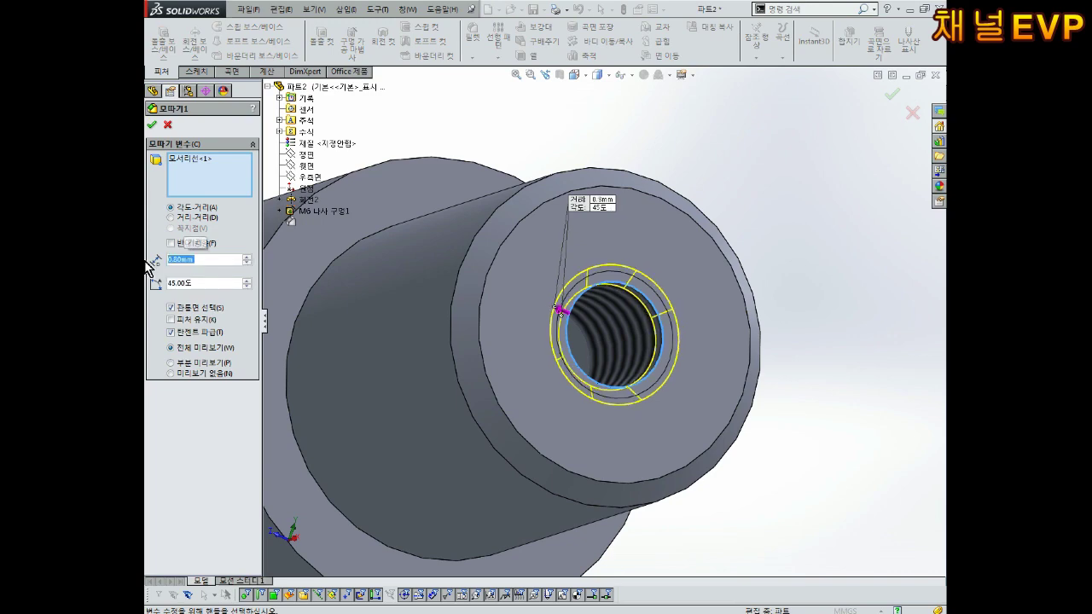
click(152, 125)
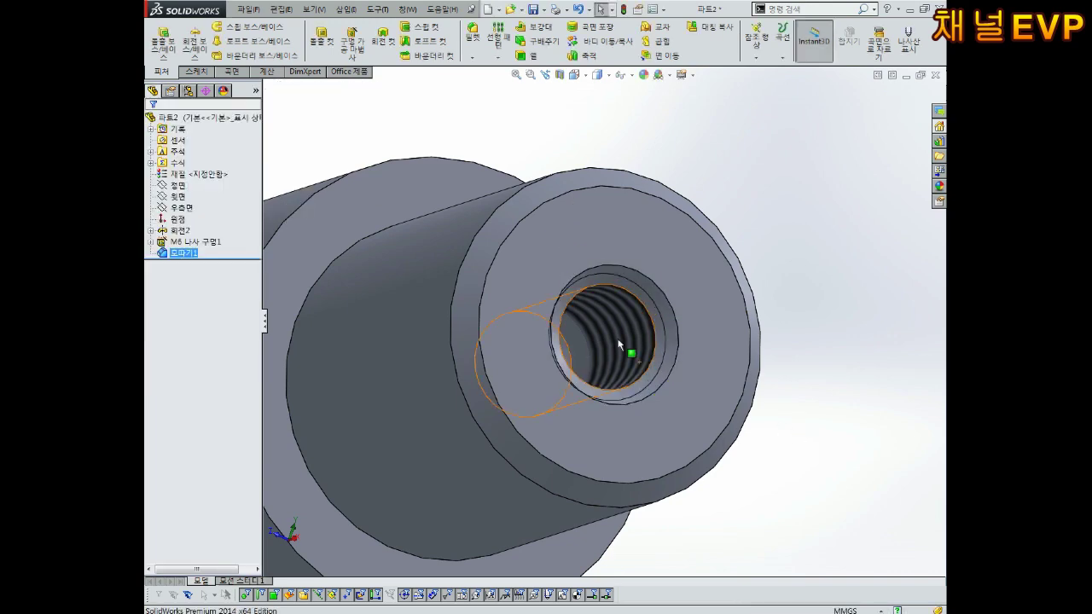
Save the part under the new file name 20
mouse_move(805, 373)
middle_down()
mouse_move(775, 377)
mouse_move(684, 319)
mouse_move(709, 312)
mouse_move(754, 332)
mouse_move(657, 354)
mouse_move(696, 416)
middle_up()
scroll(683, 312, up, 5)
scroll(682, 342, down, 3)
scroll(713, 380, up, 3)
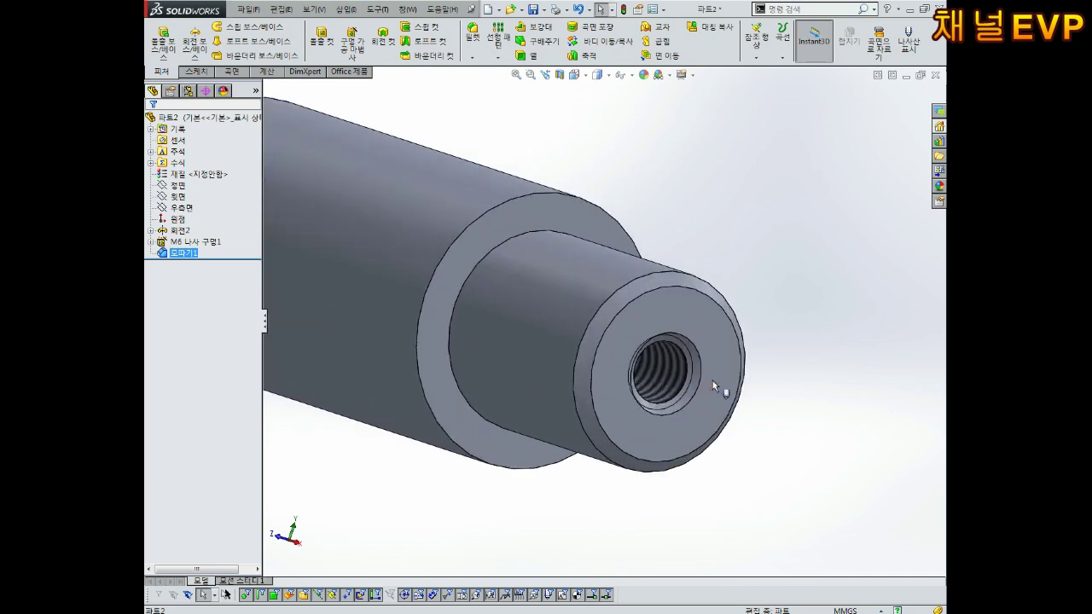
click(804, 478)
scroll(621, 354, up, 1)
scroll(622, 354, up, 1)
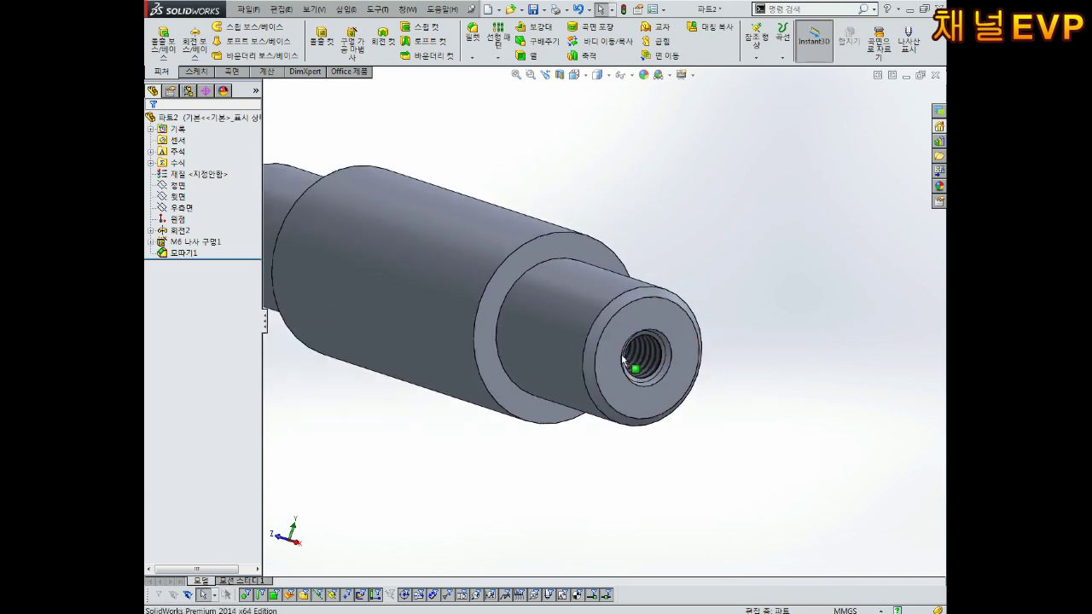
key(ctrl+s)
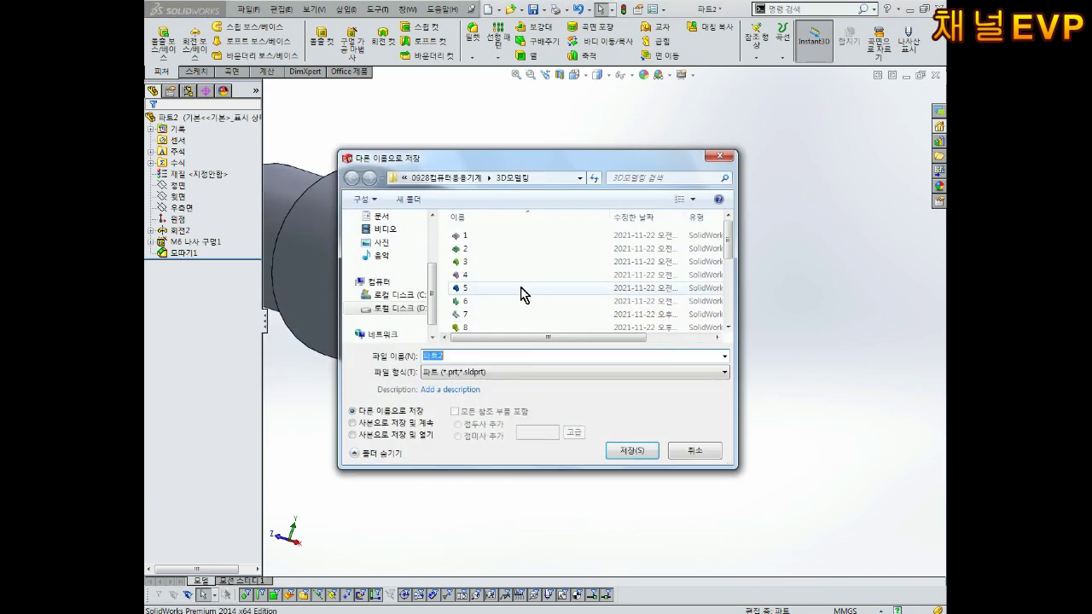
double_click(486, 356)
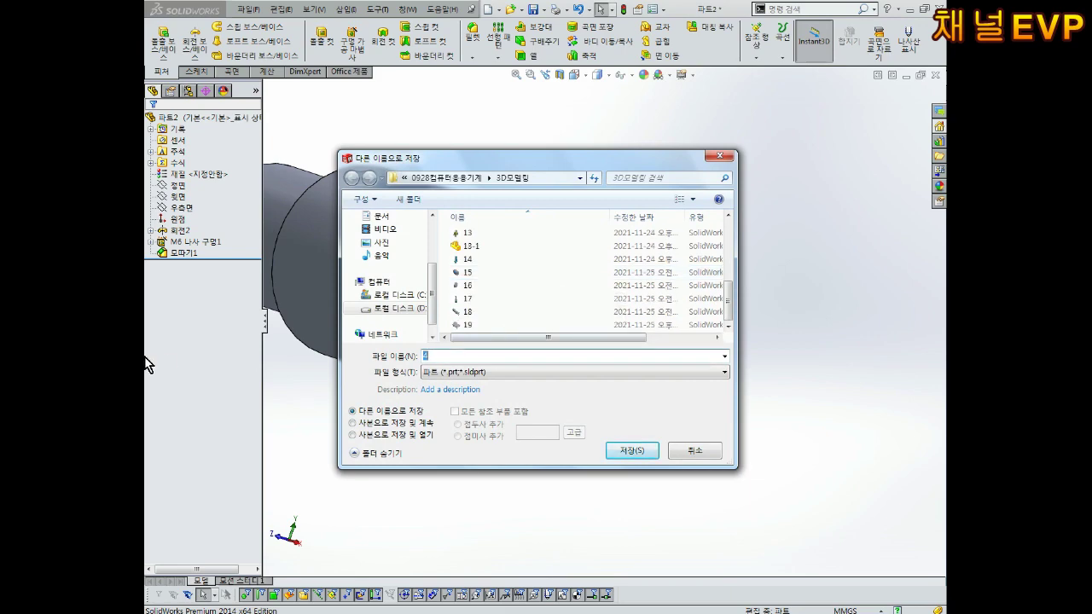
text(20)
key(Return)
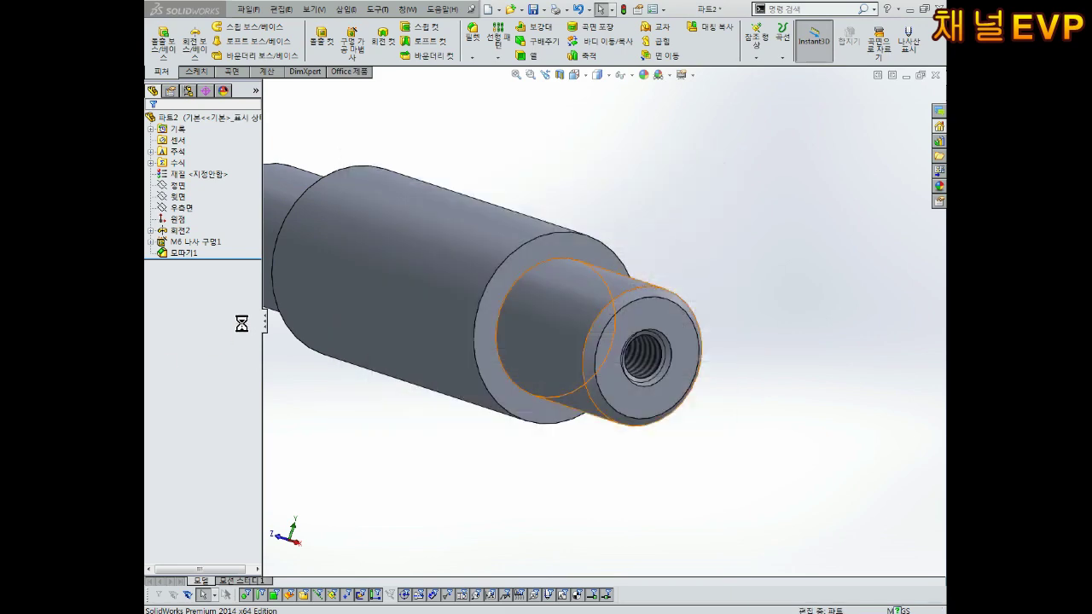
Orbit the saved shaft to view it from a more side-on angle
scroll(369, 282, up, 2)
middle_drag(368, 283, 530, 372)
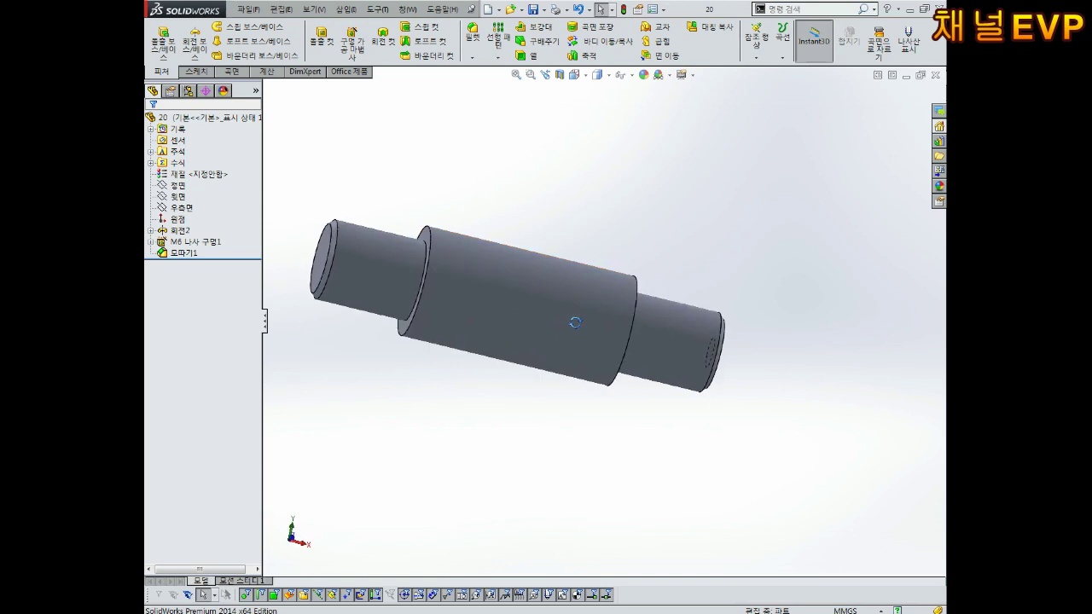
middle_drag(530, 372, 515, 293)
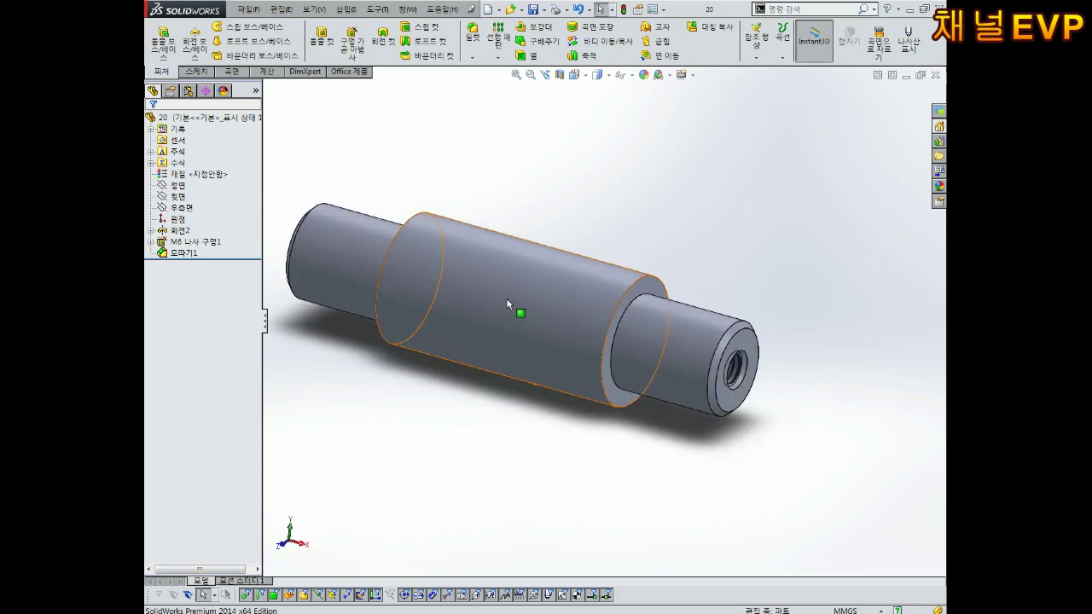
mouse_move(645, 302)
middle_down()
mouse_move(470, 253)
mouse_move(493, 262)
middle_up()
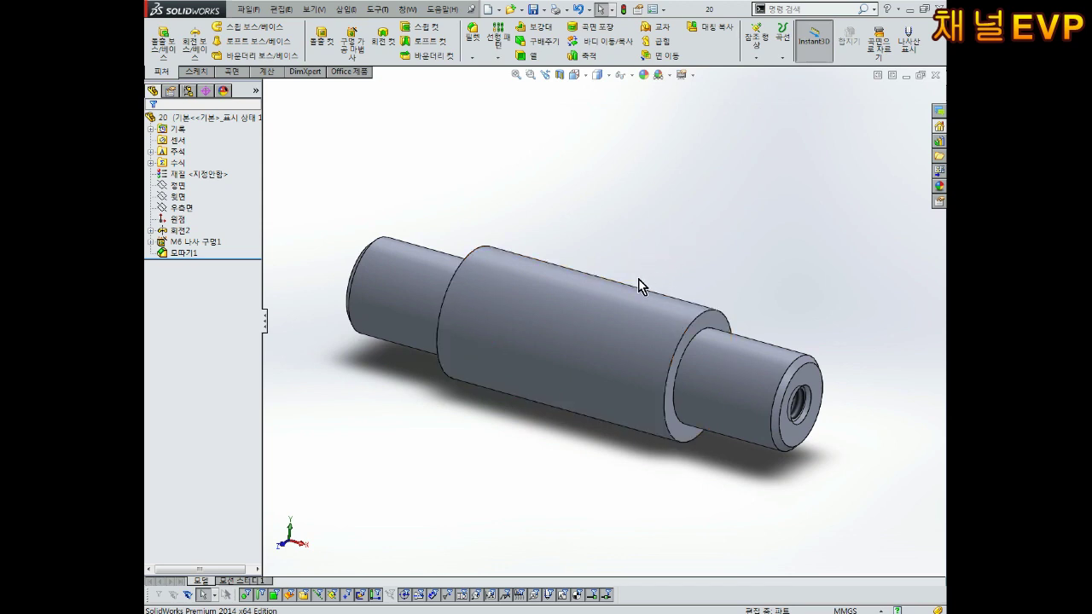
click(563, 78)
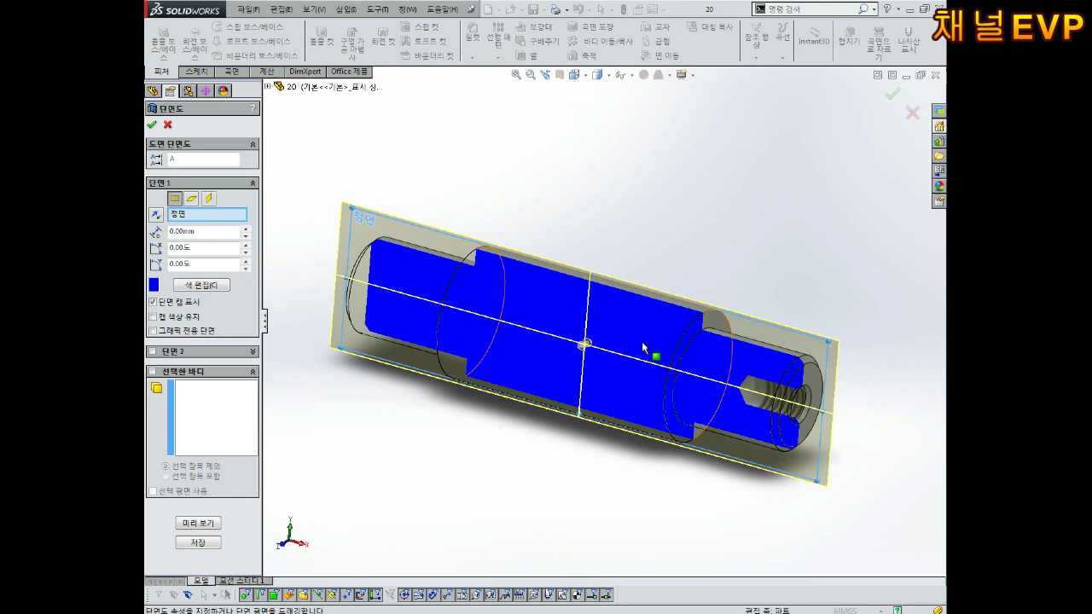
click(151, 124)
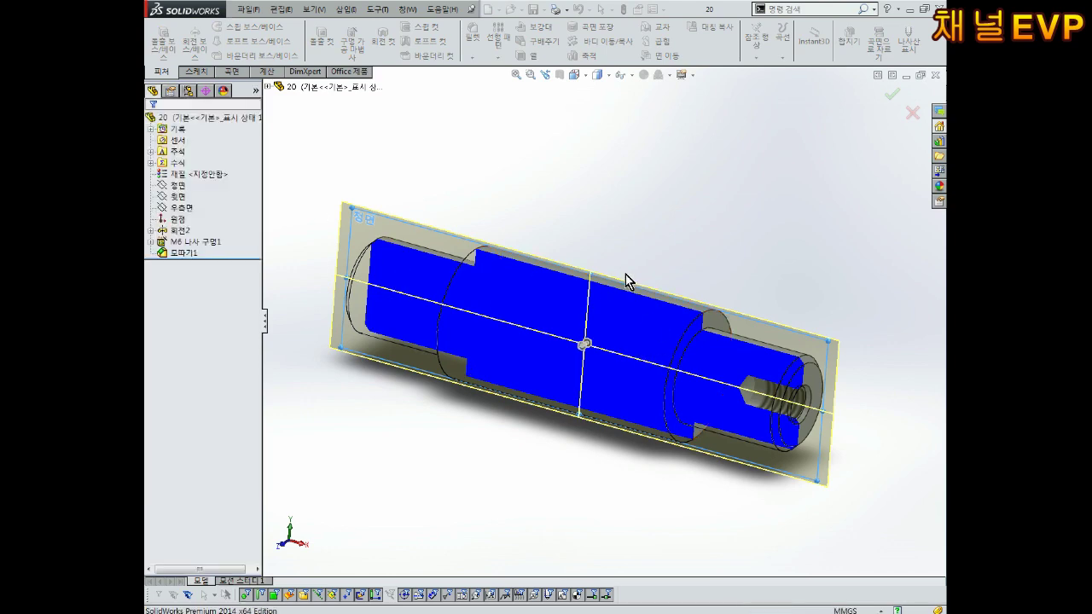
middle_drag(748, 312, 790, 270)
scroll(807, 344, down, 3)
middle_drag(807, 344, 743, 338)
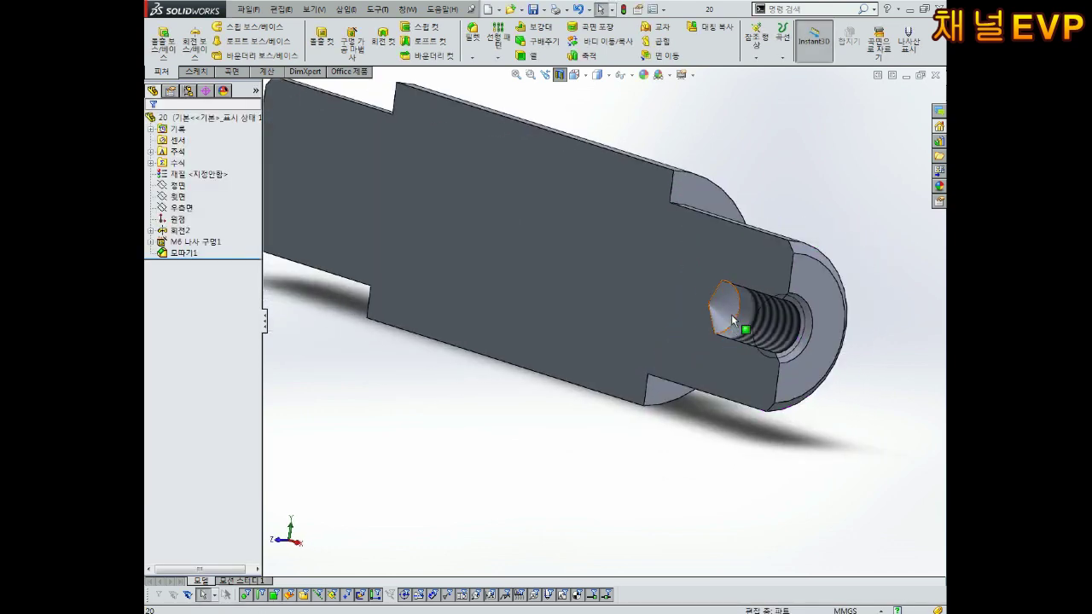
scroll(757, 256, down, 3)
scroll(765, 284, up, 3)
scroll(766, 283, up, 3)
scroll(559, 239, down, 3)
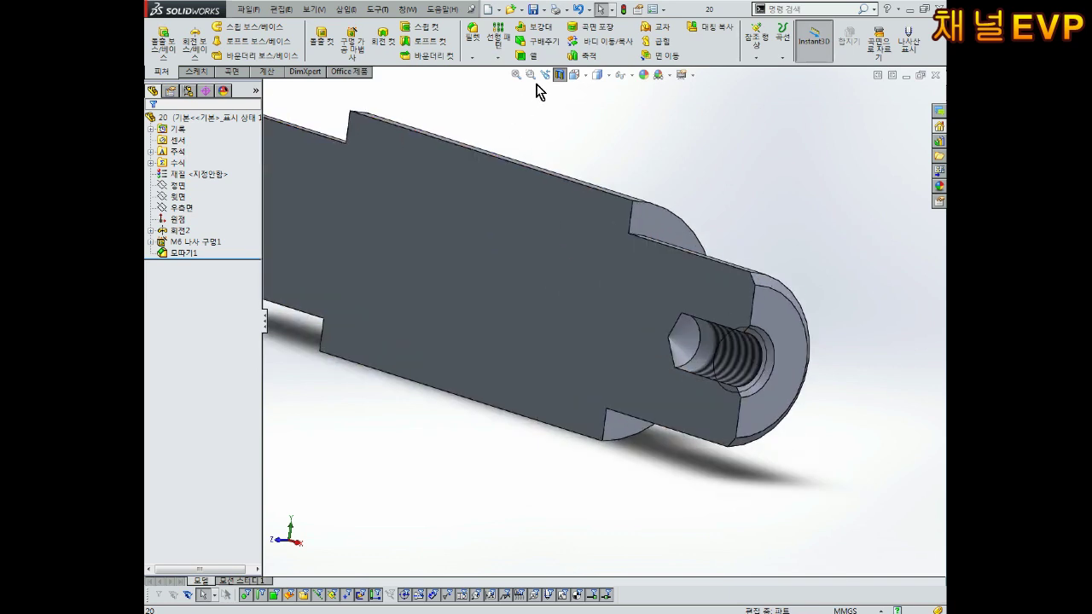
click(560, 77)
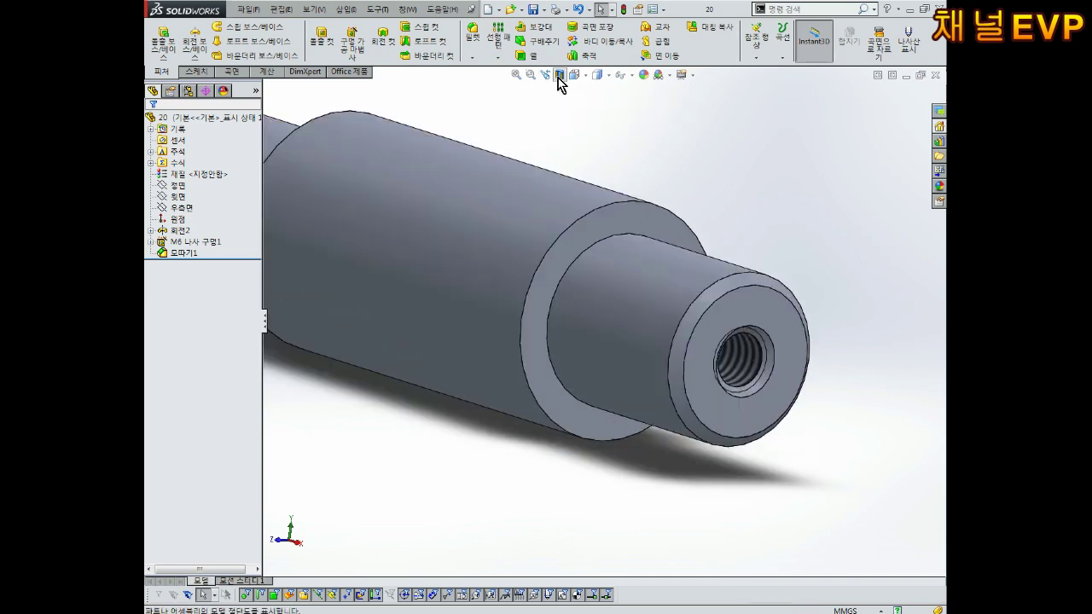
click(560, 77)
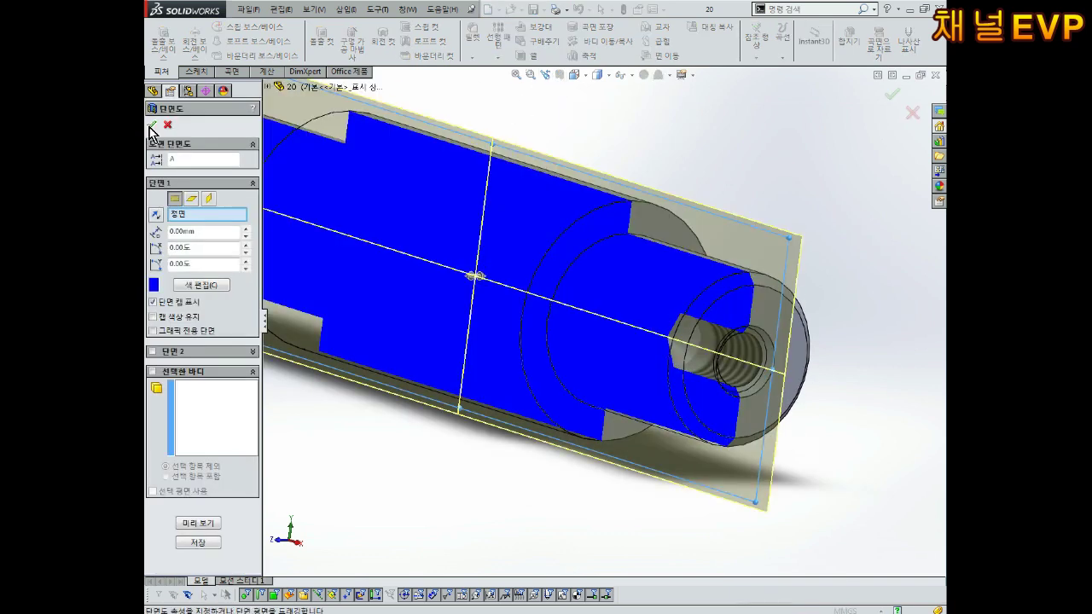
click(151, 126)
mouse_move(756, 197)
middle_down()
mouse_move(797, 185)
mouse_move(709, 177)
mouse_move(780, 188)
middle_up()
click(559, 75)
scroll(629, 195, up, 3)
mouse_move(629, 196)
middle_down()
mouse_move(593, 291)
mouse_move(504, 297)
mouse_move(515, 361)
middle_up()
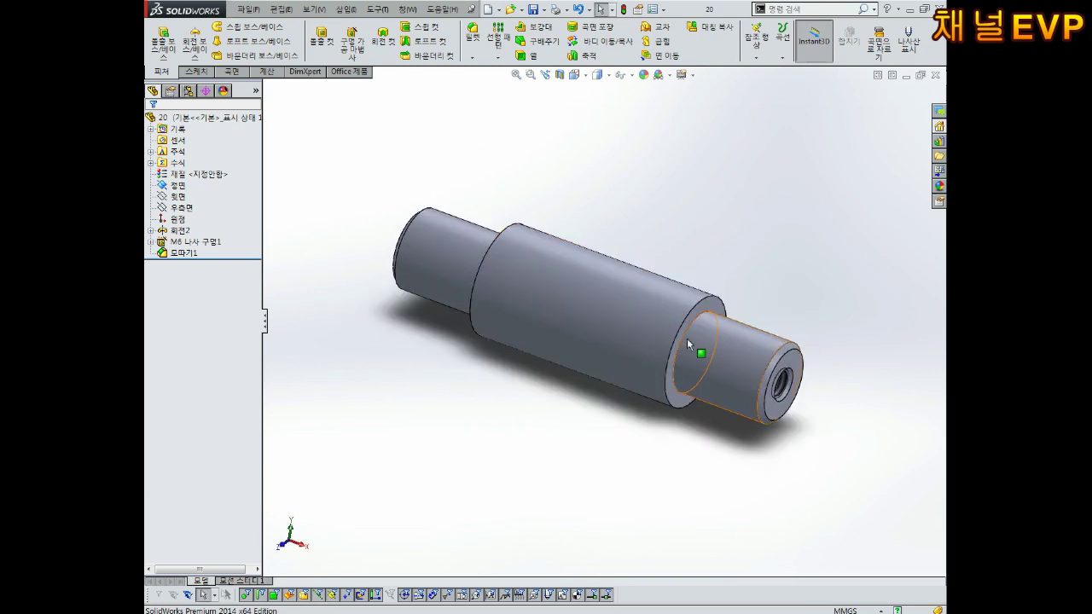
click(583, 79)
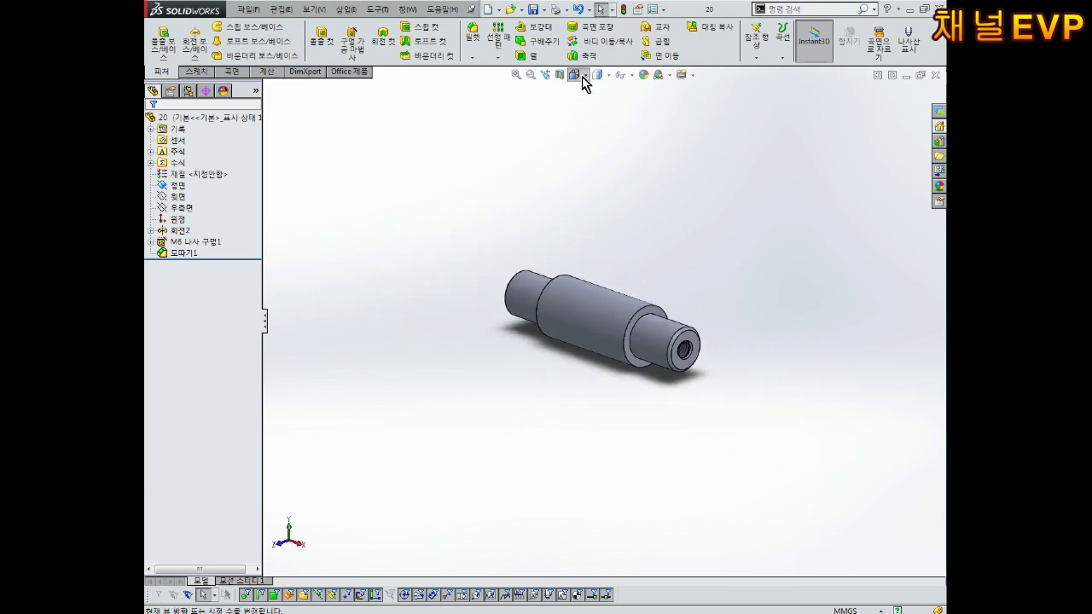
click(583, 80)
click(600, 285)
click(576, 76)
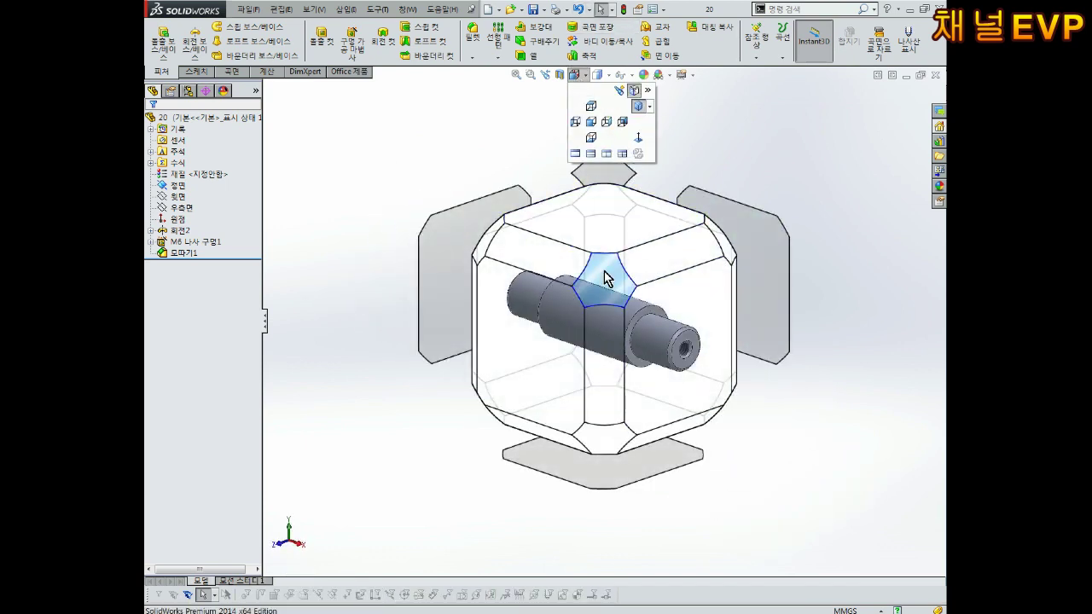
click(613, 285)
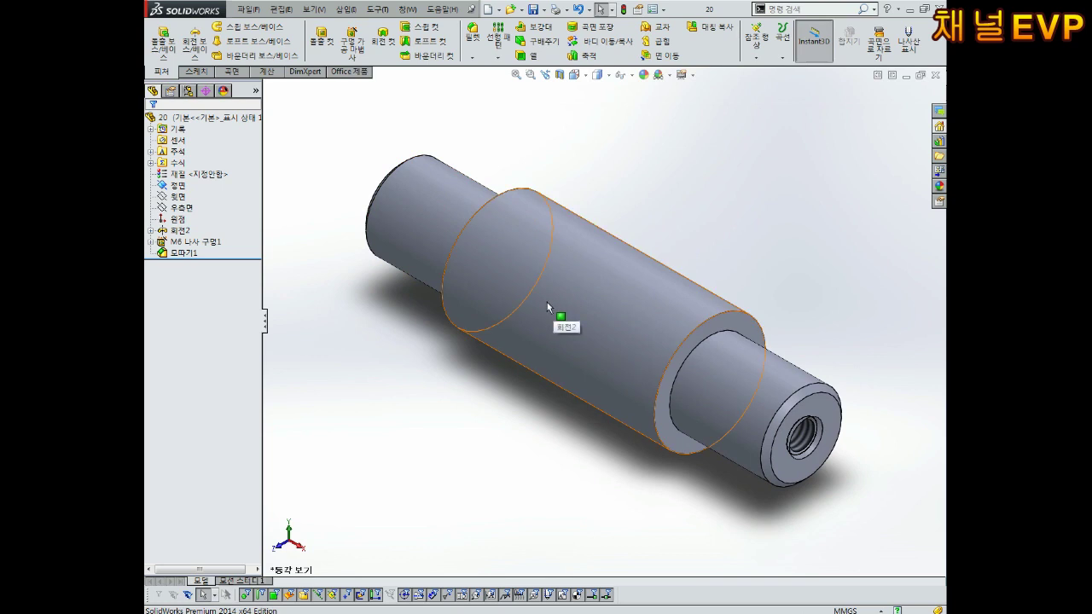
Start a reference plane using the Front plane and the middle cylinder face as references
click(755, 57)
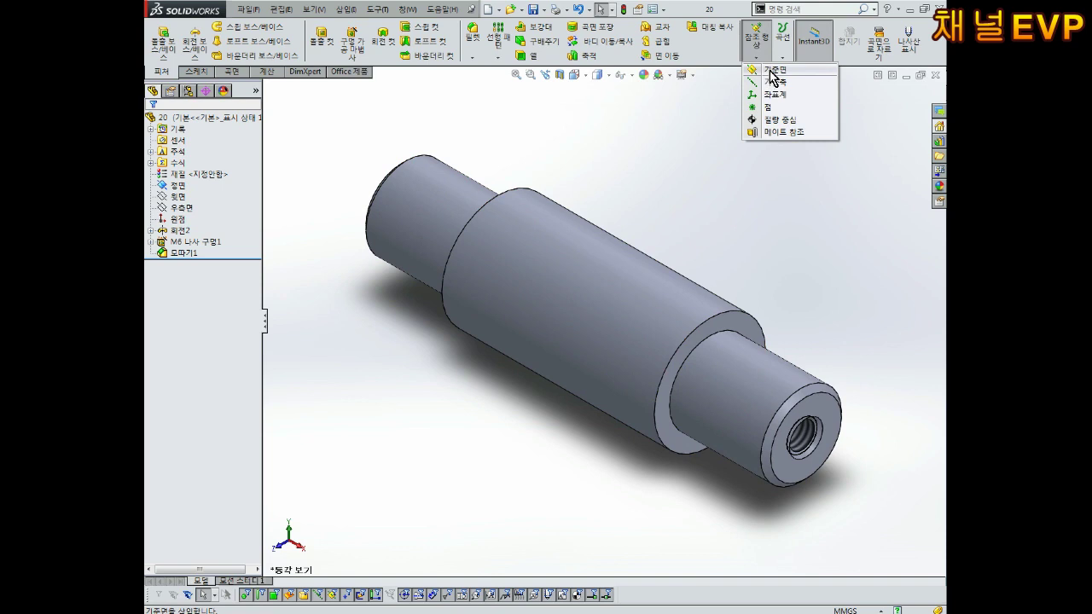
click(755, 52)
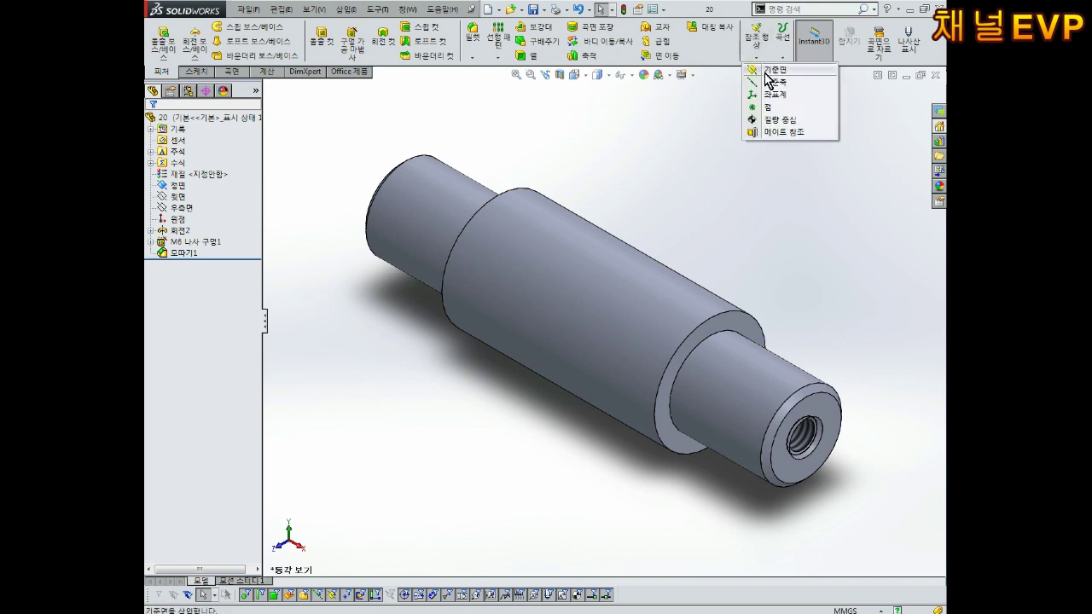
click(768, 72)
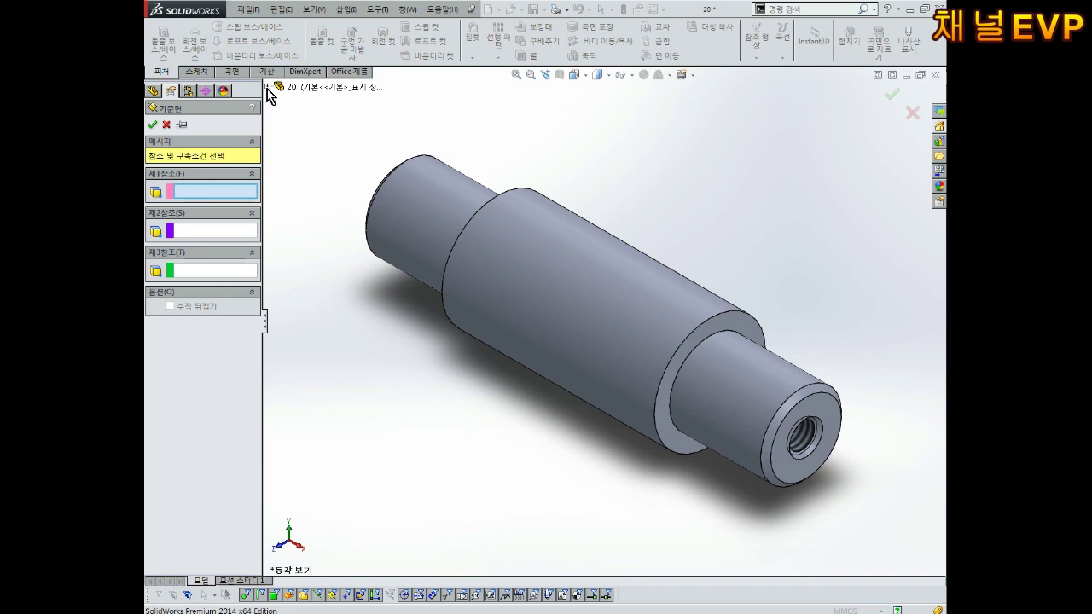
click(267, 87)
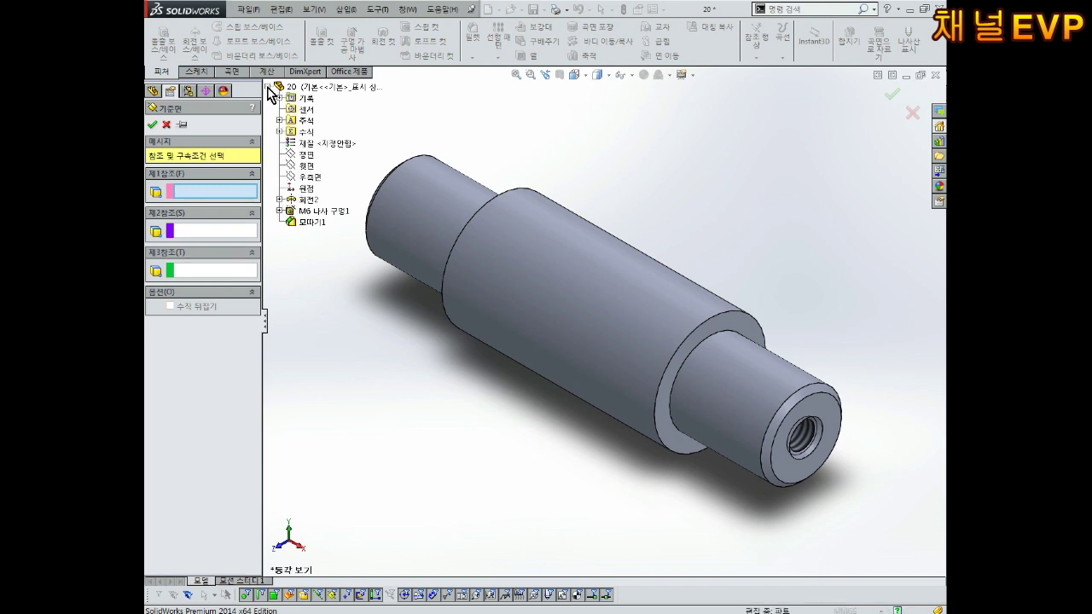
click(310, 160)
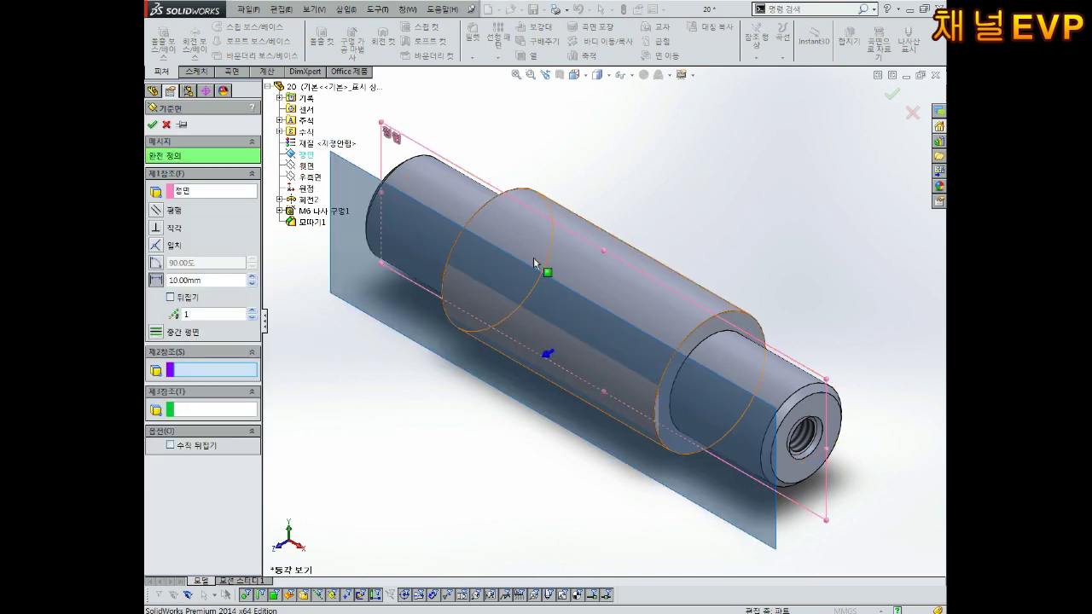
click(600, 284)
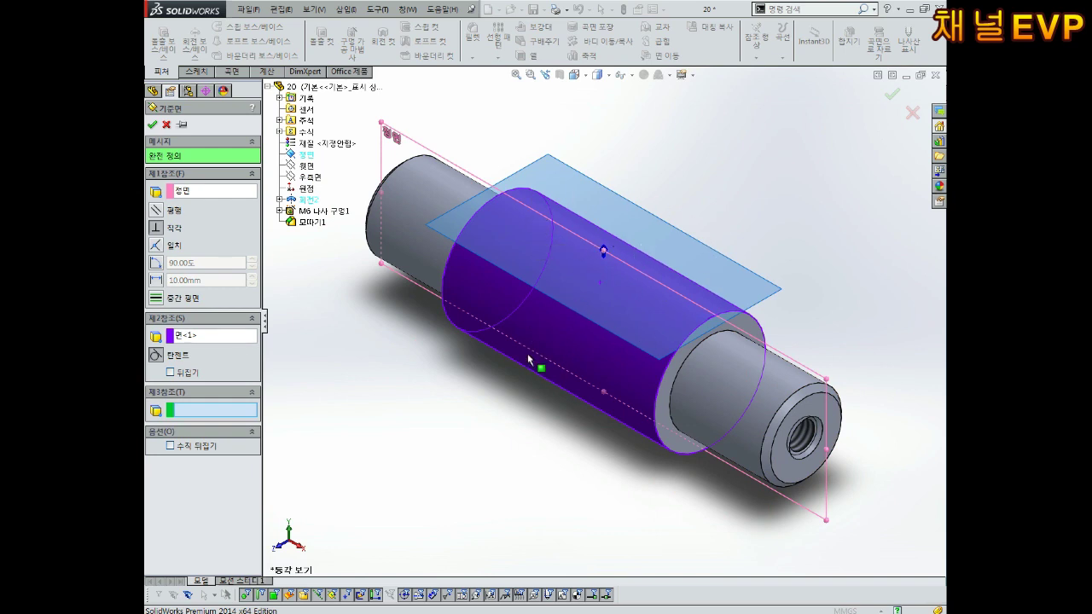
Make the plane parallel to Front and tangent to the cylinder, check the preview, and accept it
click(155, 211)
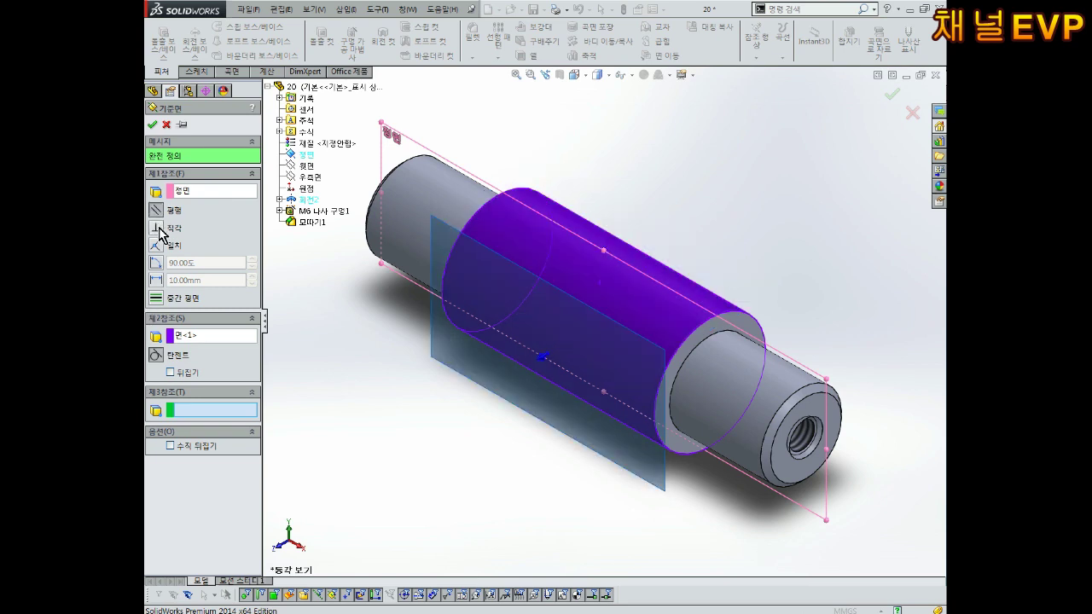
click(156, 228)
click(156, 212)
mouse_move(742, 235)
middle_down()
mouse_move(681, 242)
mouse_move(739, 224)
mouse_move(691, 242)
mouse_move(729, 246)
mouse_move(720, 266)
middle_up()
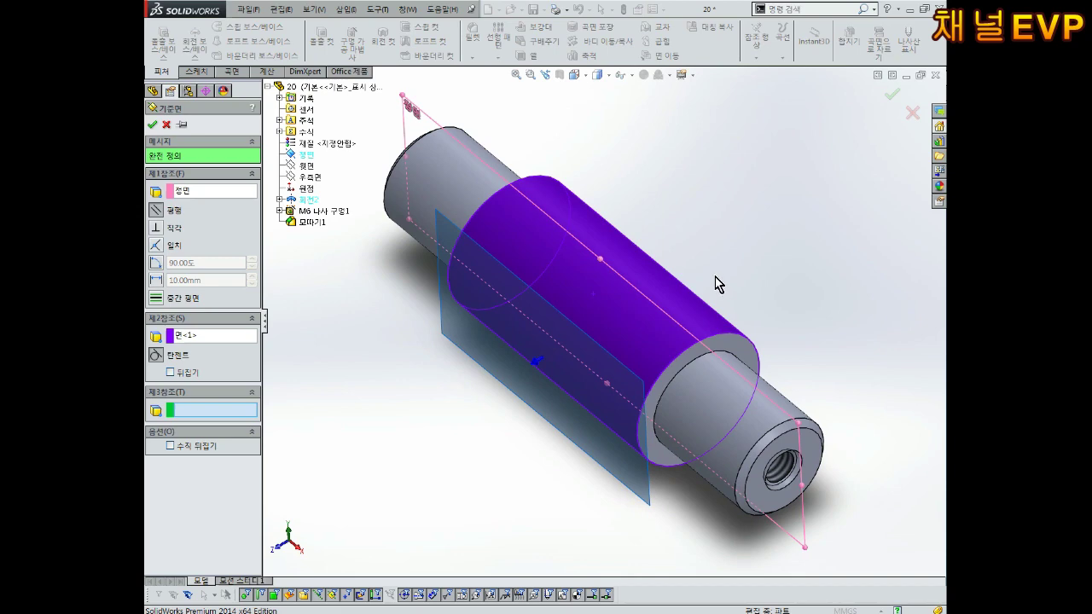
middle_drag(717, 305, 527, 231)
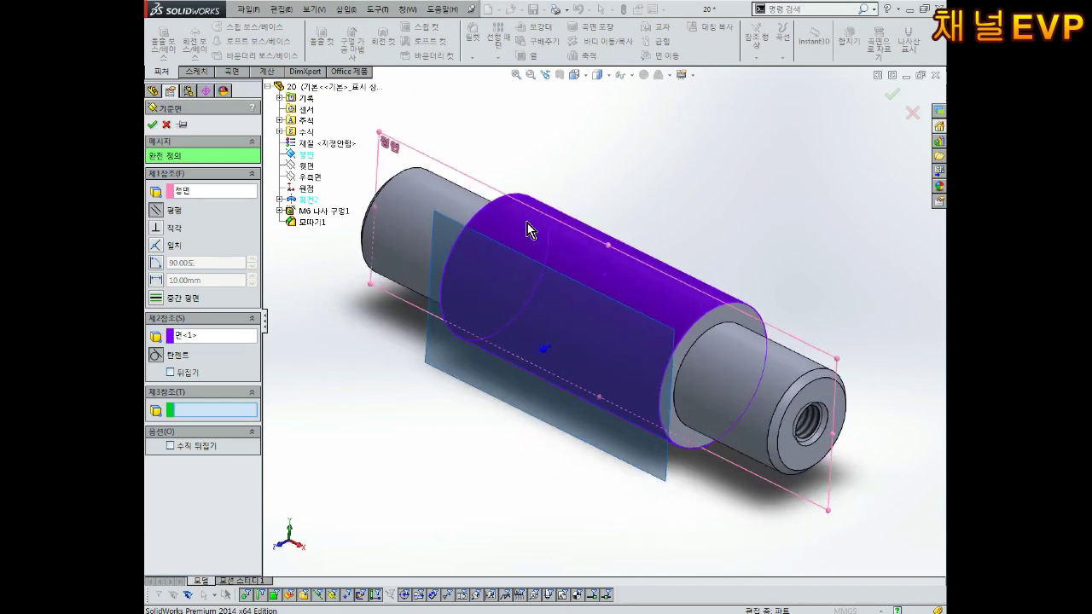
click(152, 126)
mouse_move(665, 224)
middle_down()
mouse_move(527, 280)
mouse_move(550, 273)
middle_up()
Open a new sketch on plane 평면1
scroll(528, 280, down, 5)
scroll(551, 273, up, 3)
scroll(483, 361, down, 3)
middle_drag(463, 275, 546, 326)
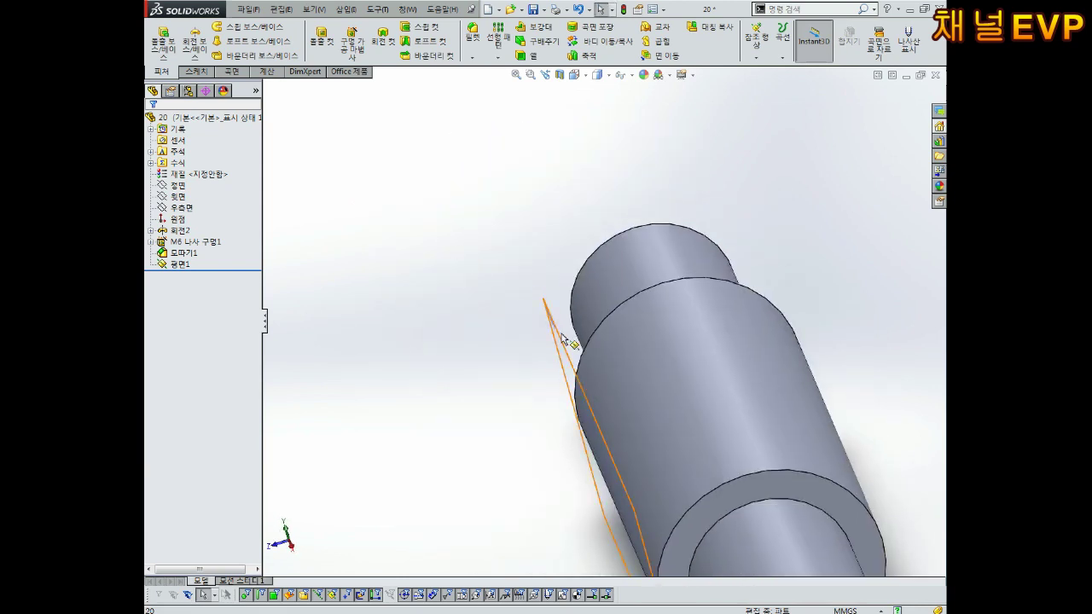
scroll(547, 327, down, 3)
click(558, 336)
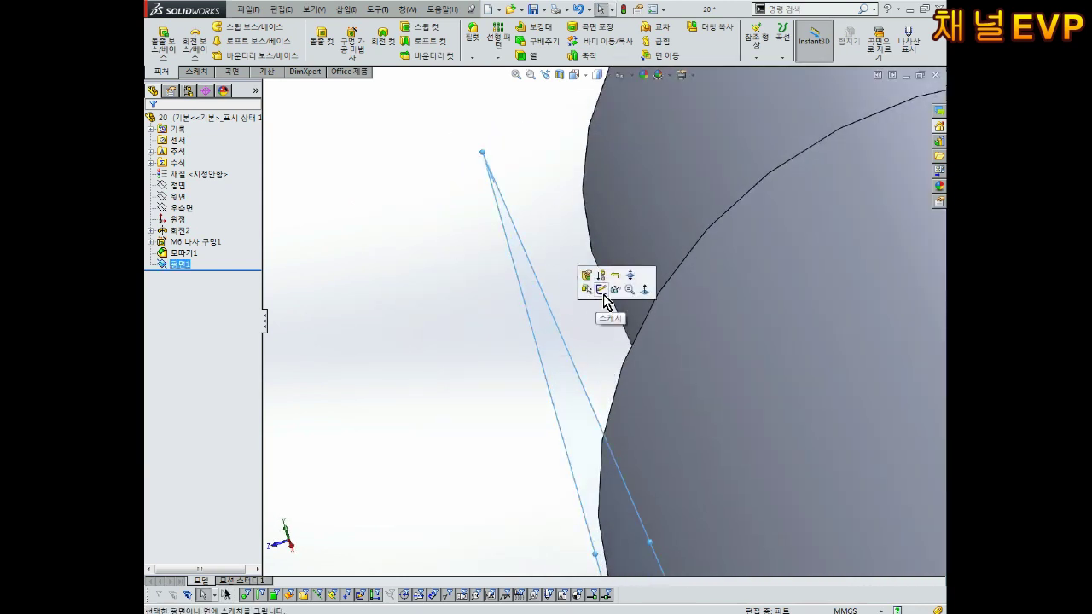
click(551, 351)
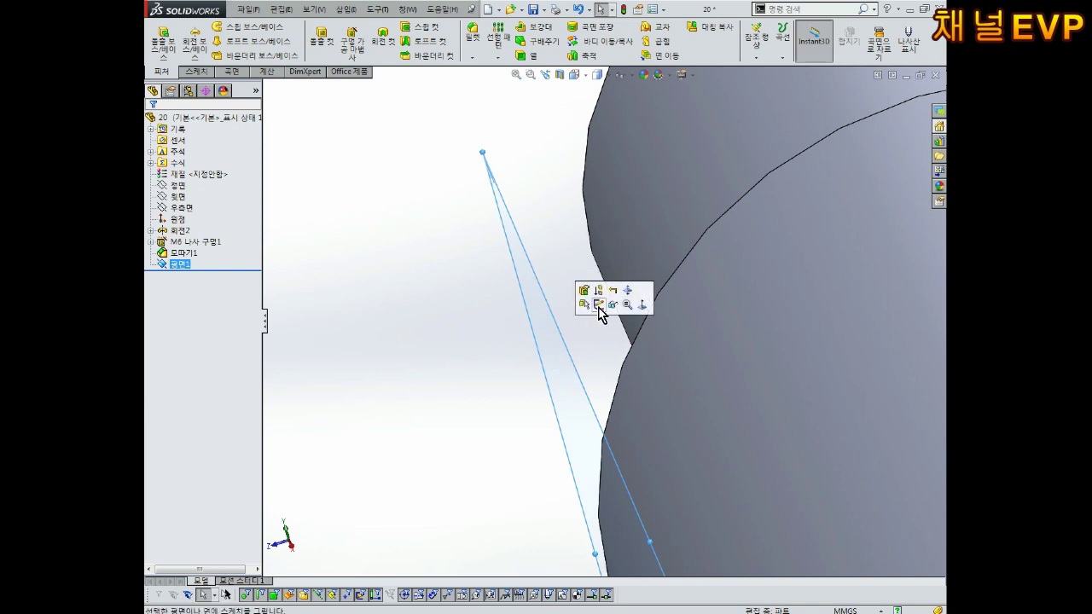
click(599, 308)
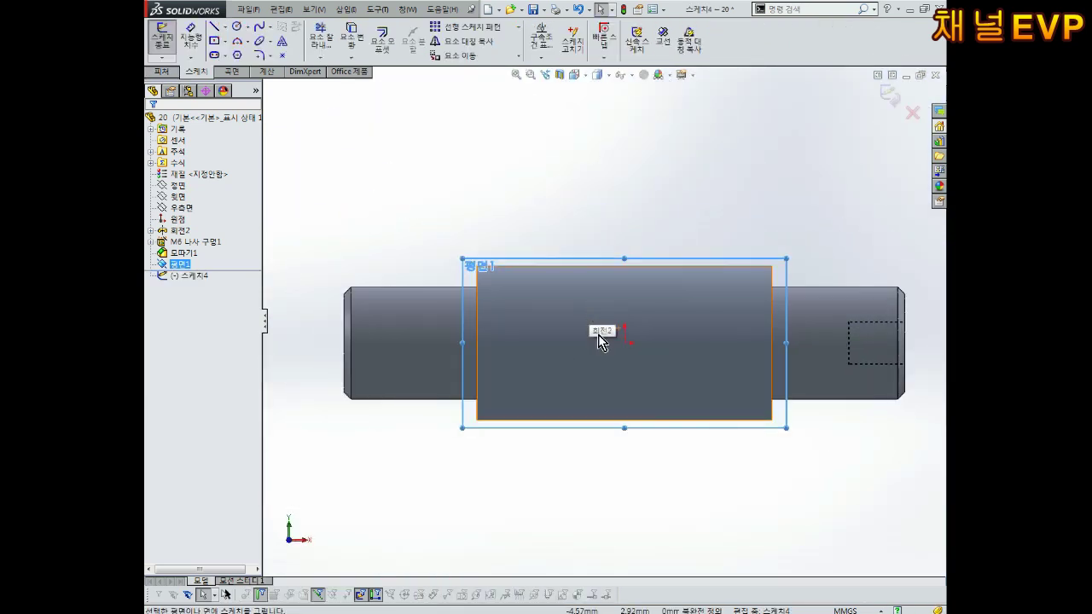
Draw a centerline across the middle cylinder from its left edge to its right edge
click(225, 26)
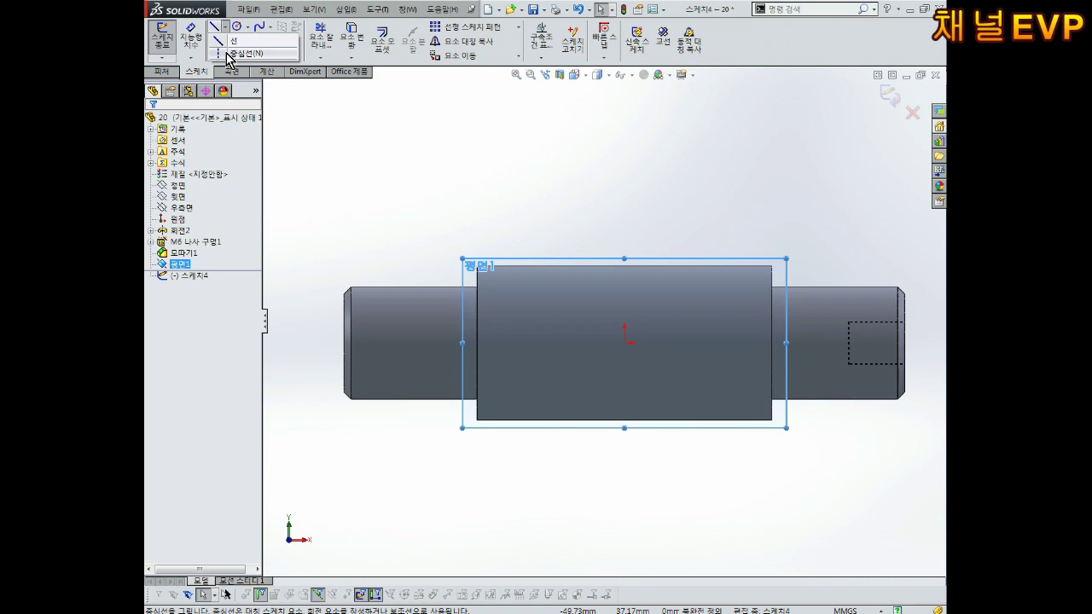
click(224, 54)
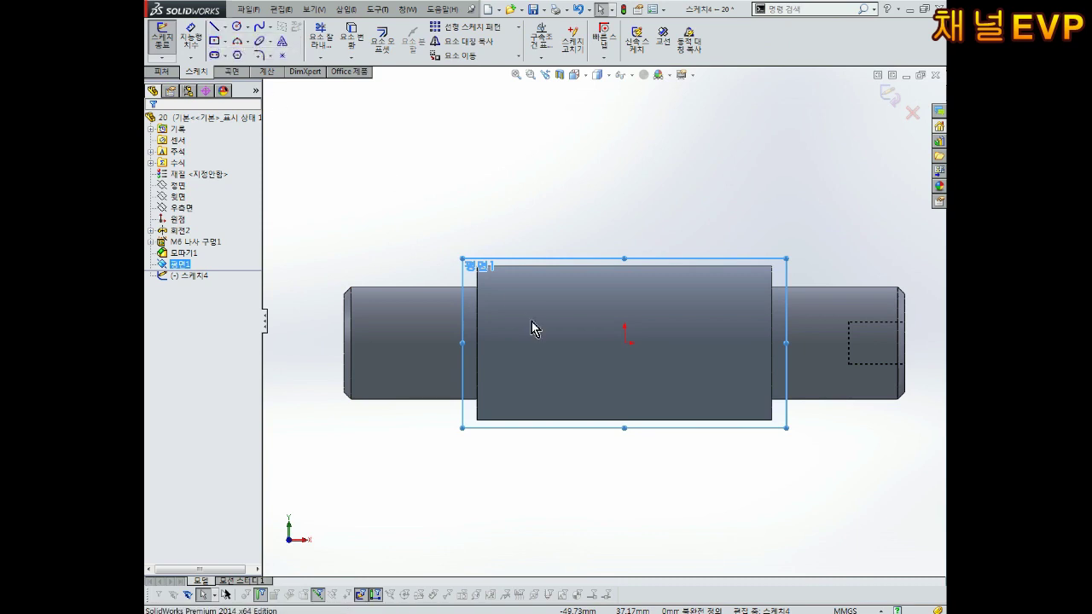
click(493, 392)
click(477, 376)
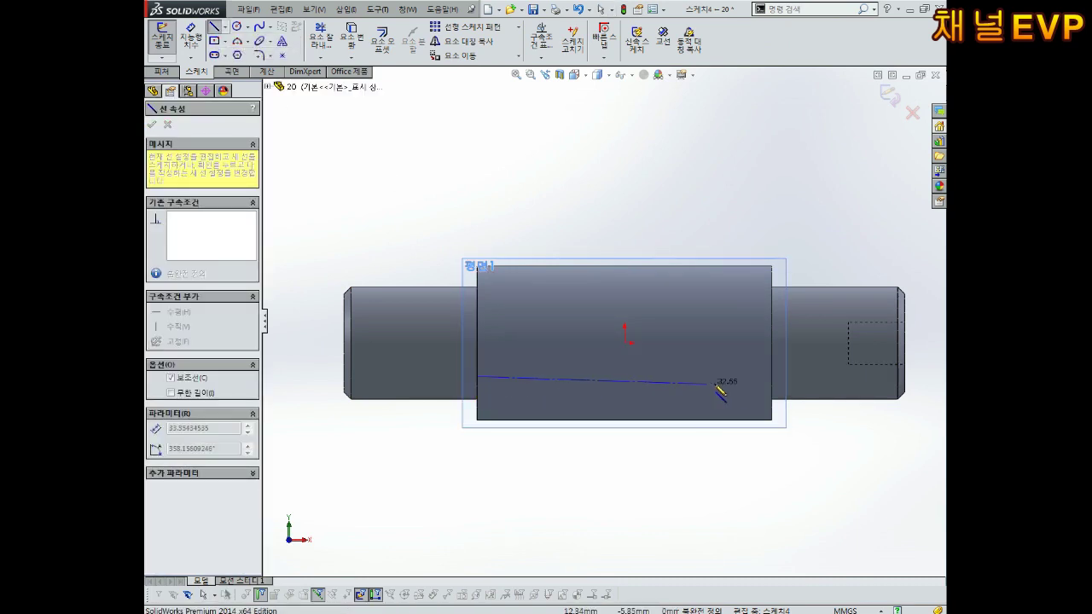
click(772, 376)
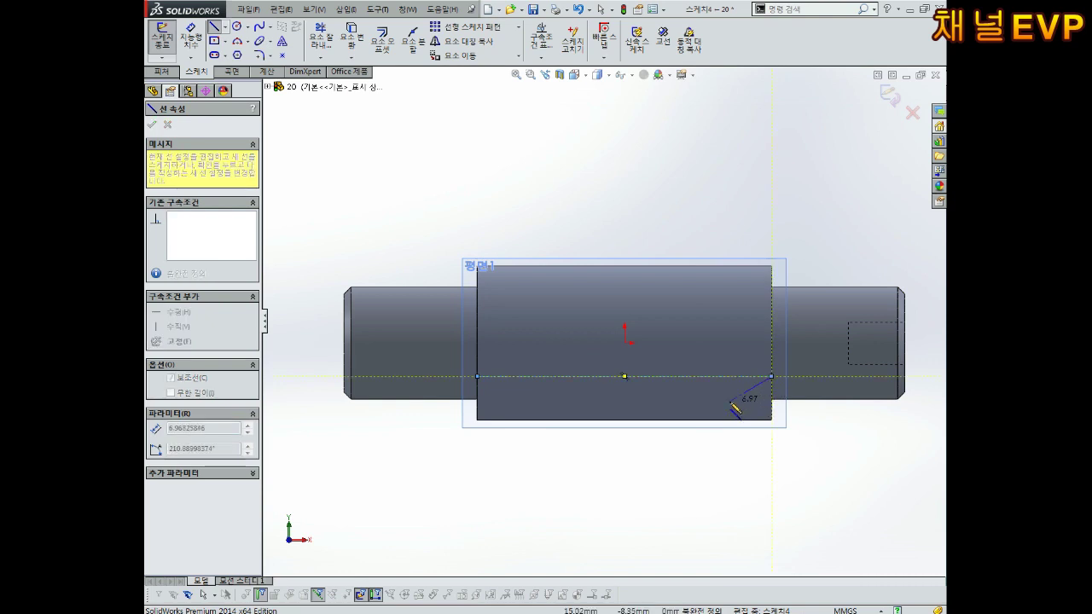
key(Escape)
Dimension the centerline 8 mm above the cylinder's bottom edge
right_drag(621, 478, 609, 381)
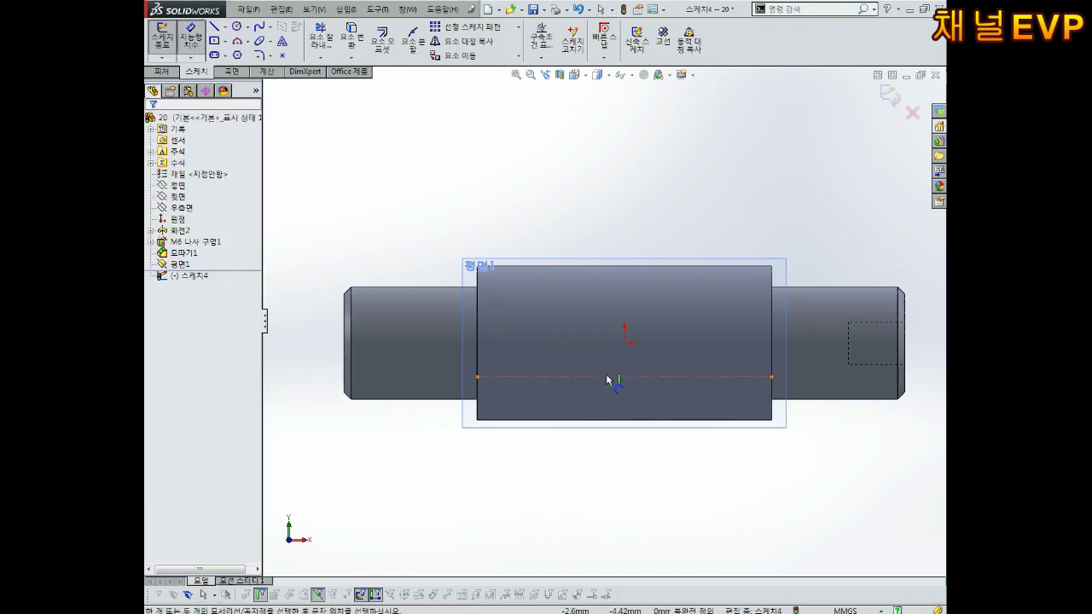
click(593, 419)
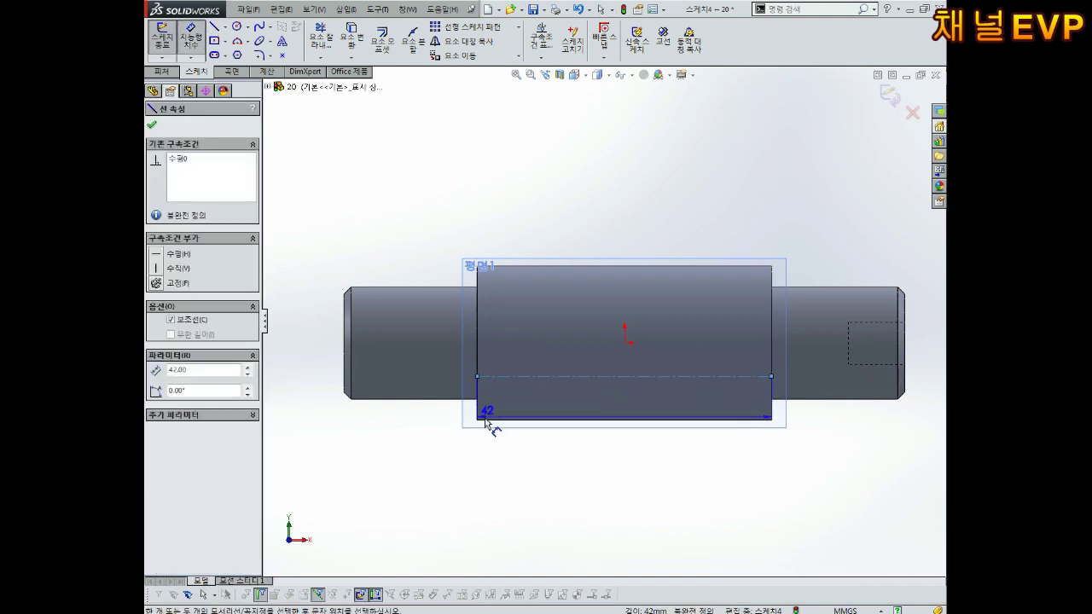
click(478, 376)
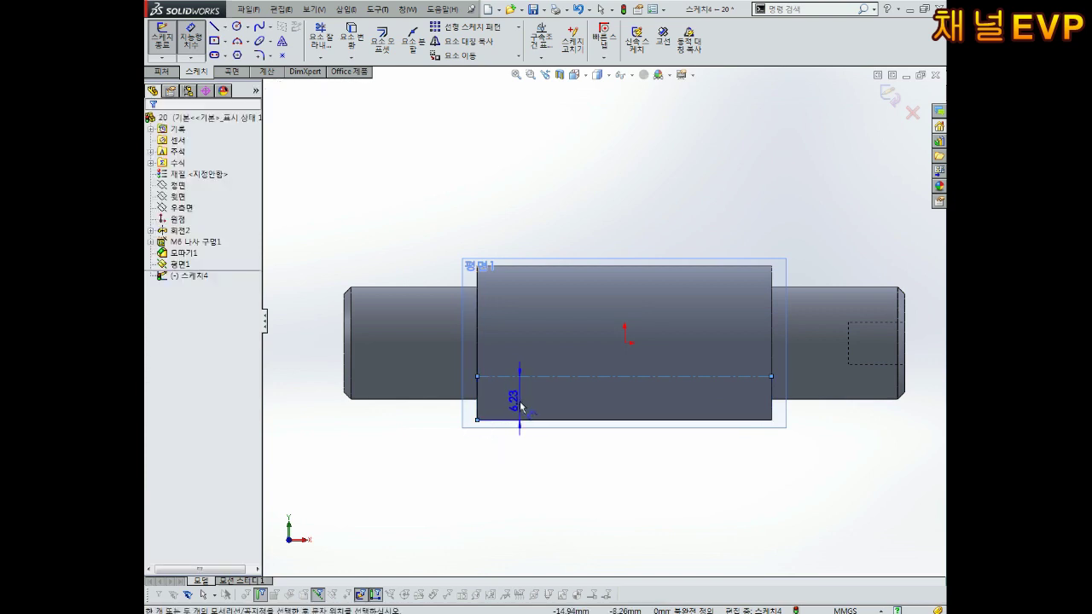
click(522, 408)
text(8)
key(Return)
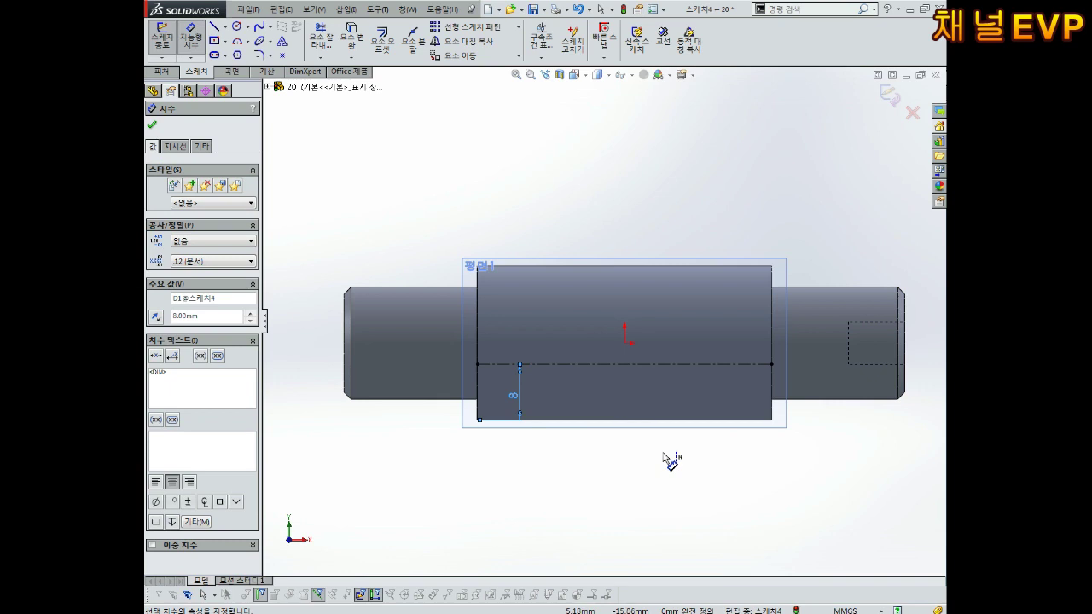
scroll(546, 409, down, 1)
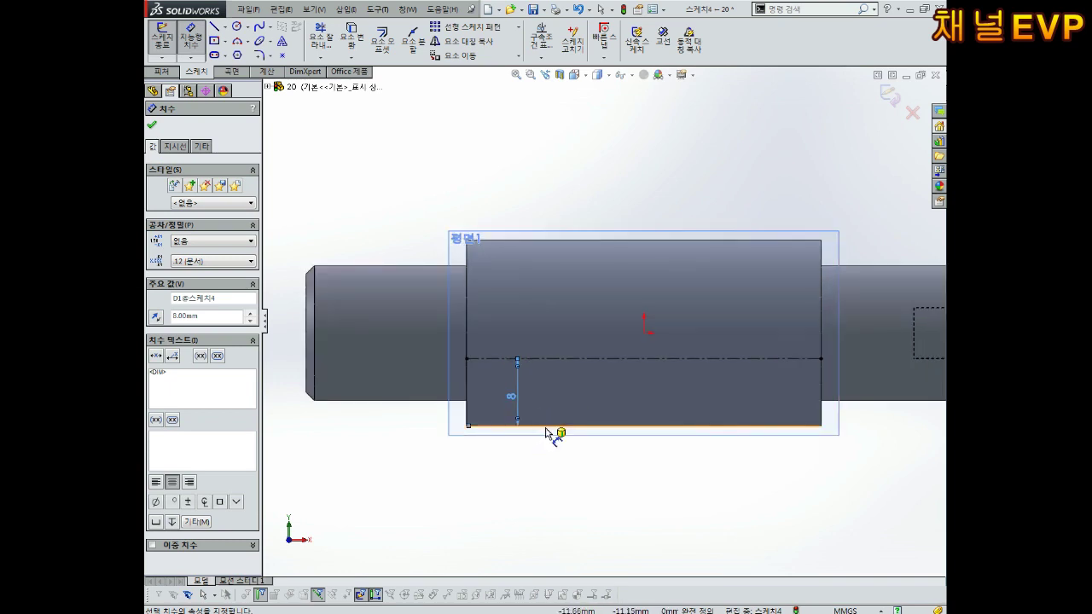
scroll(638, 333, down, 1)
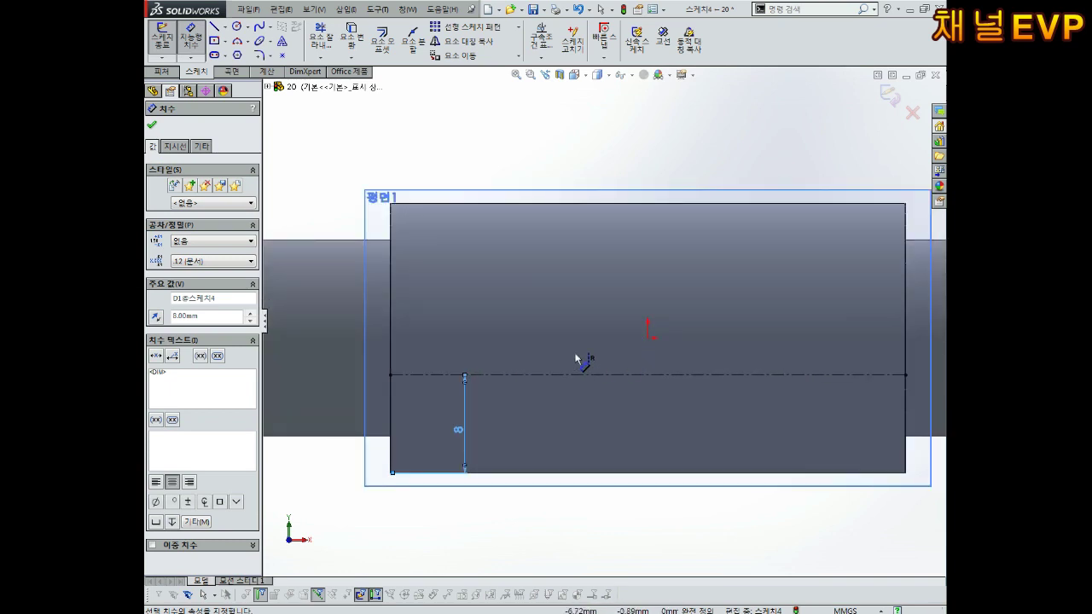
Place sketch text 파트설계부품번호20 along the centerline and turn off the document font
click(284, 41)
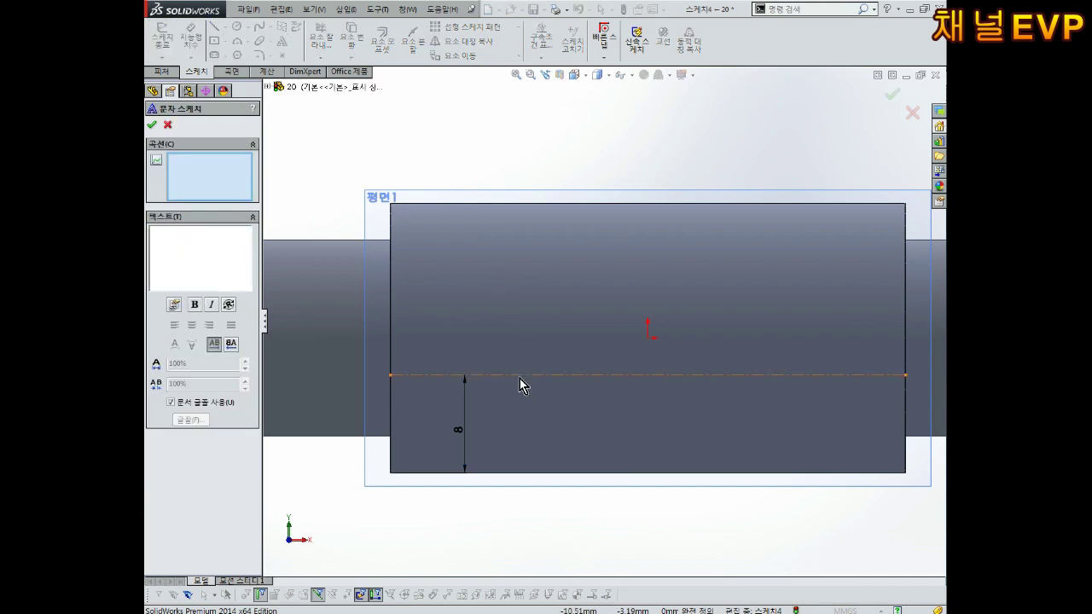
click(513, 374)
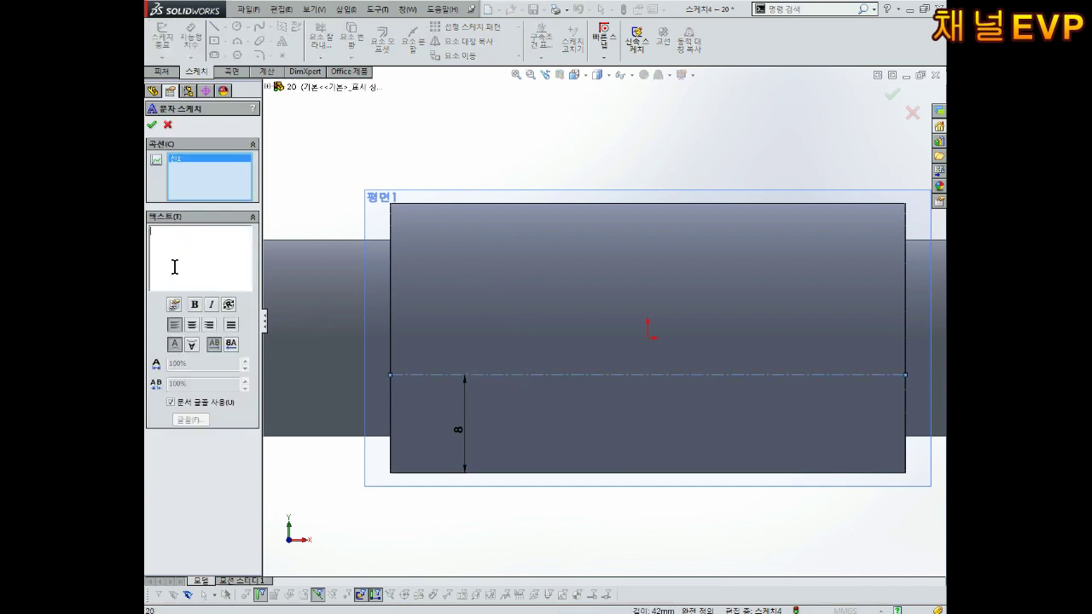
text(VK)
key(BackSpace)
key(BackSpace)
text(트설계부품번호20)
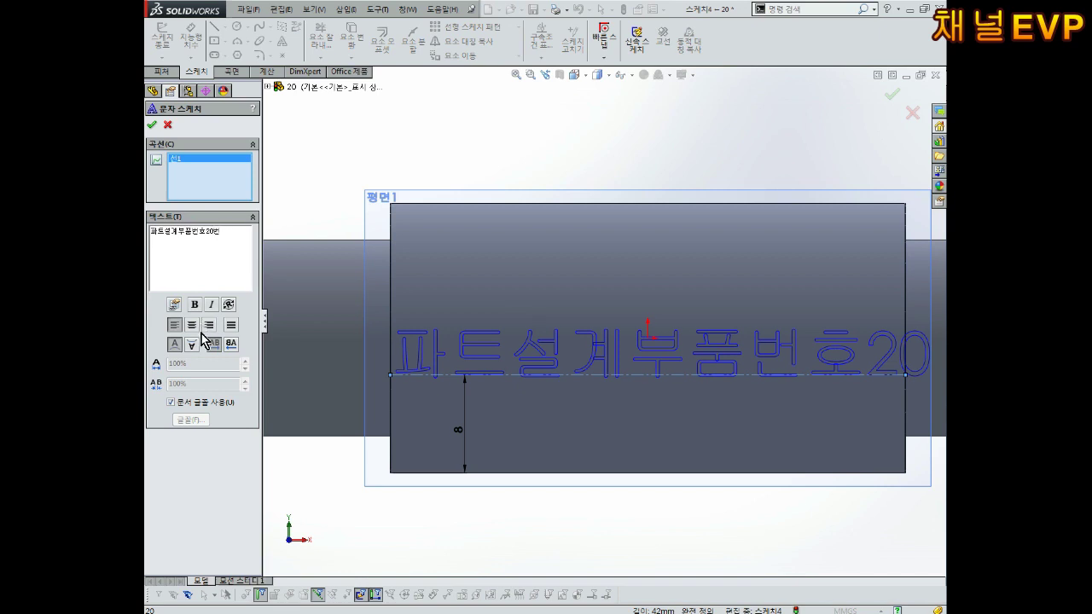
click(208, 404)
Set the sketch text's font to 맑은 고딕, sized by points
click(195, 420)
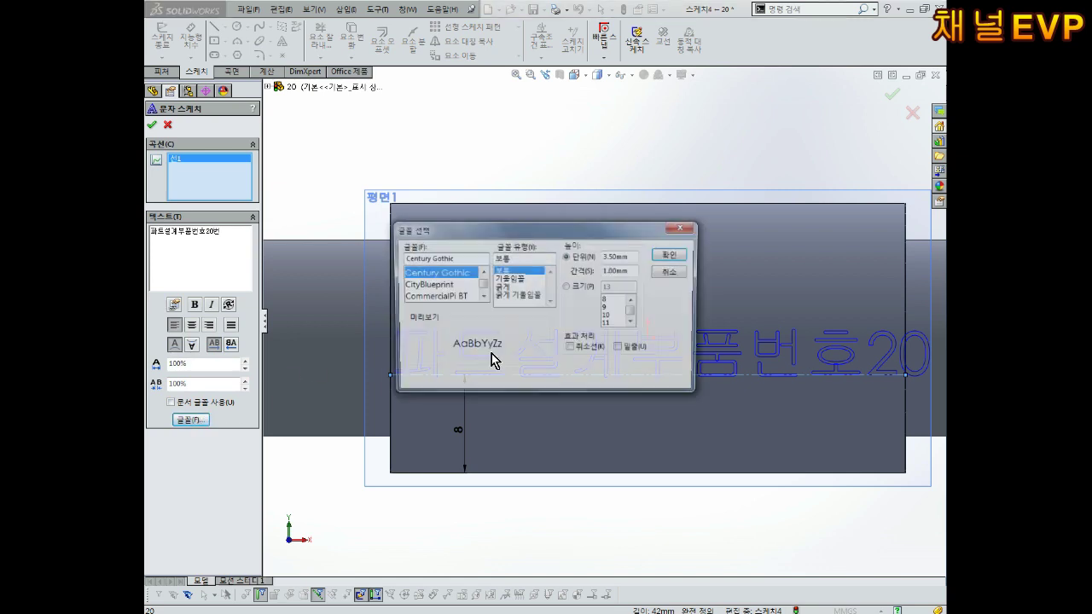
click(583, 287)
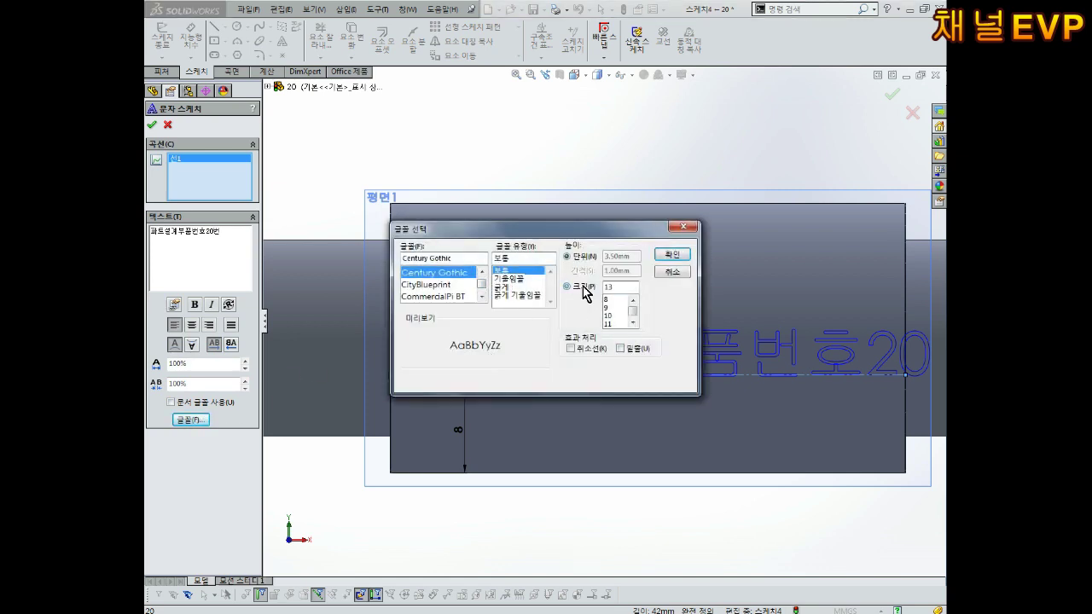
text(8)
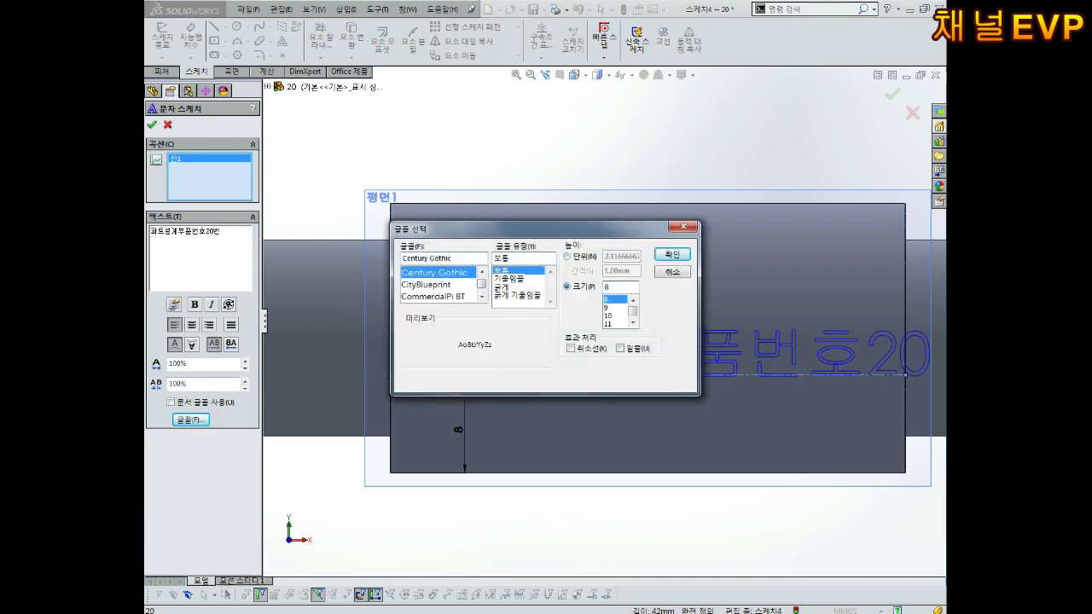
drag(406, 259, 452, 259)
text(A)
text(맑)
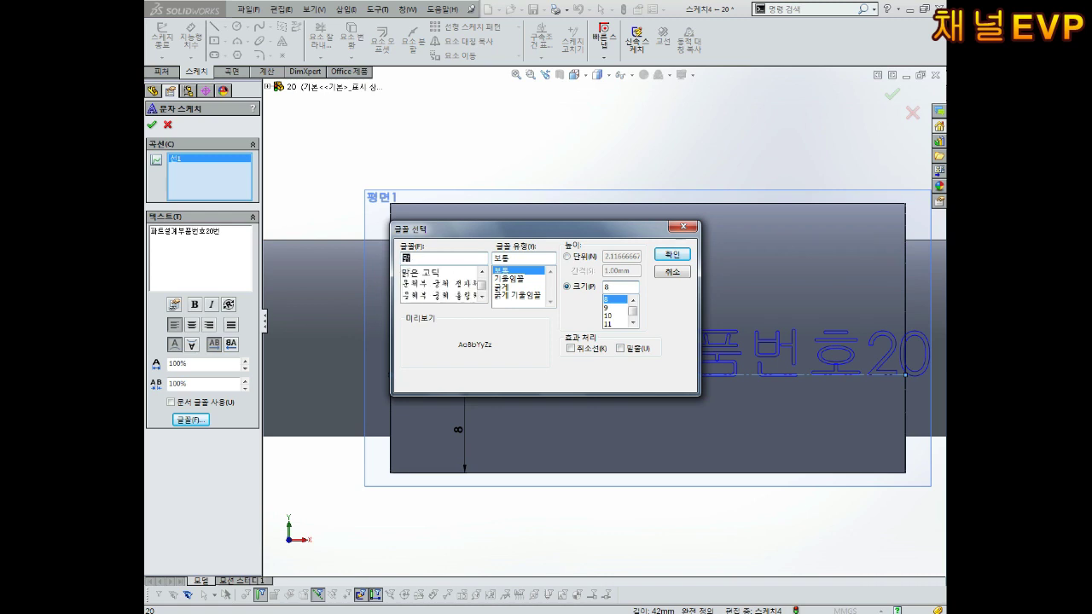
click(440, 273)
click(670, 255)
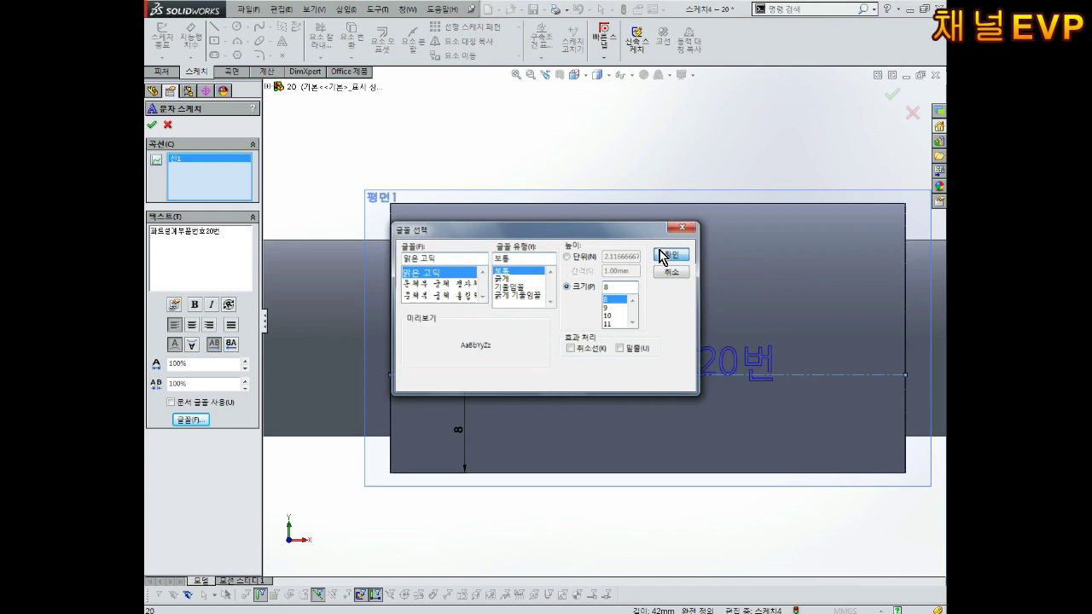
click(199, 417)
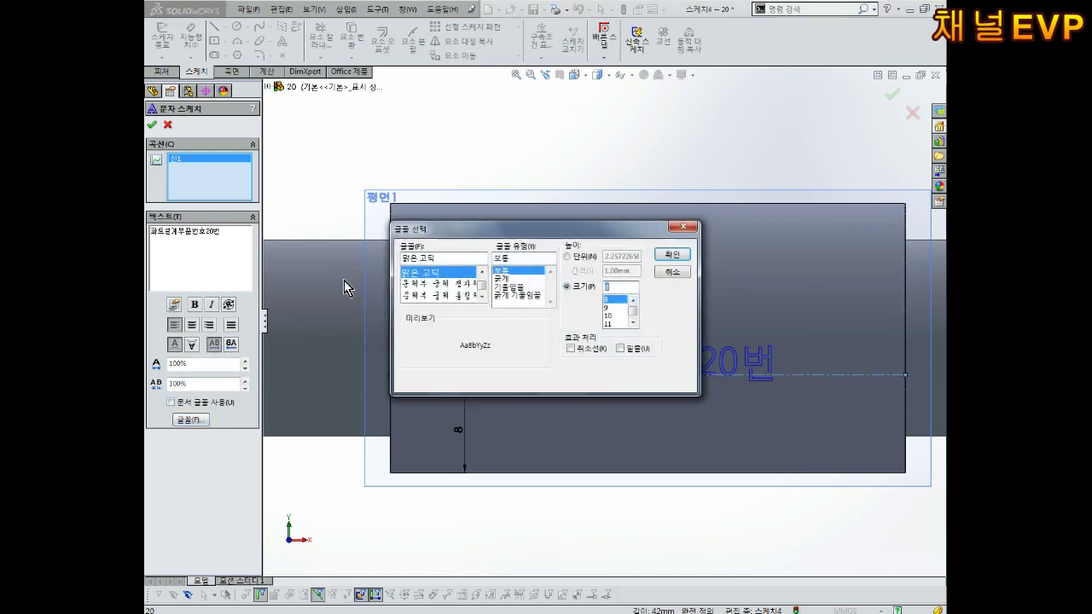
key(Return)
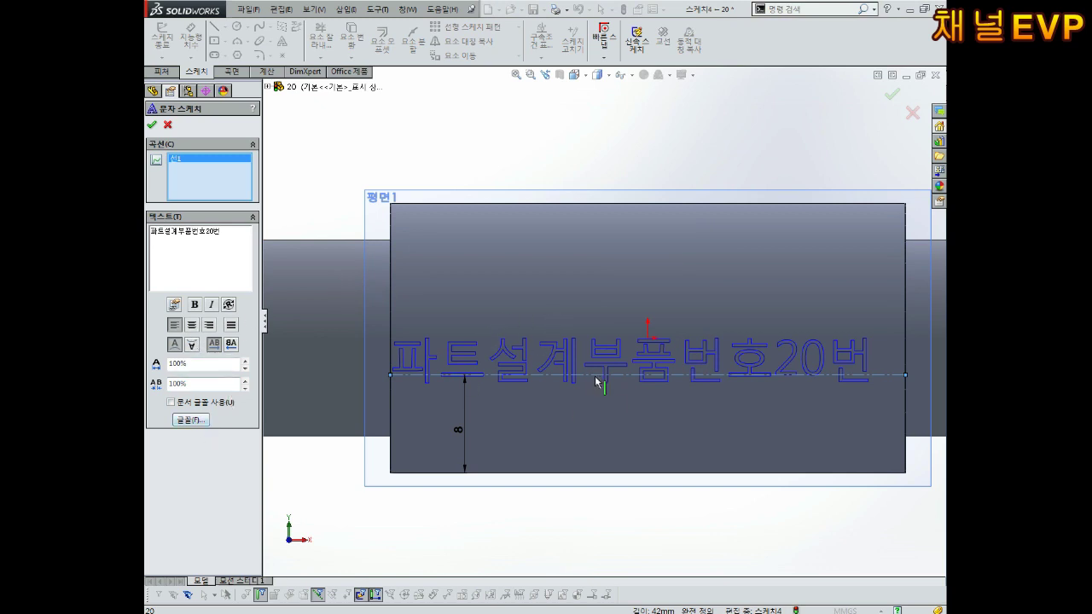
Centre-align the text, switch the display to Hidden Lines Removed, and close the font settings
click(192, 331)
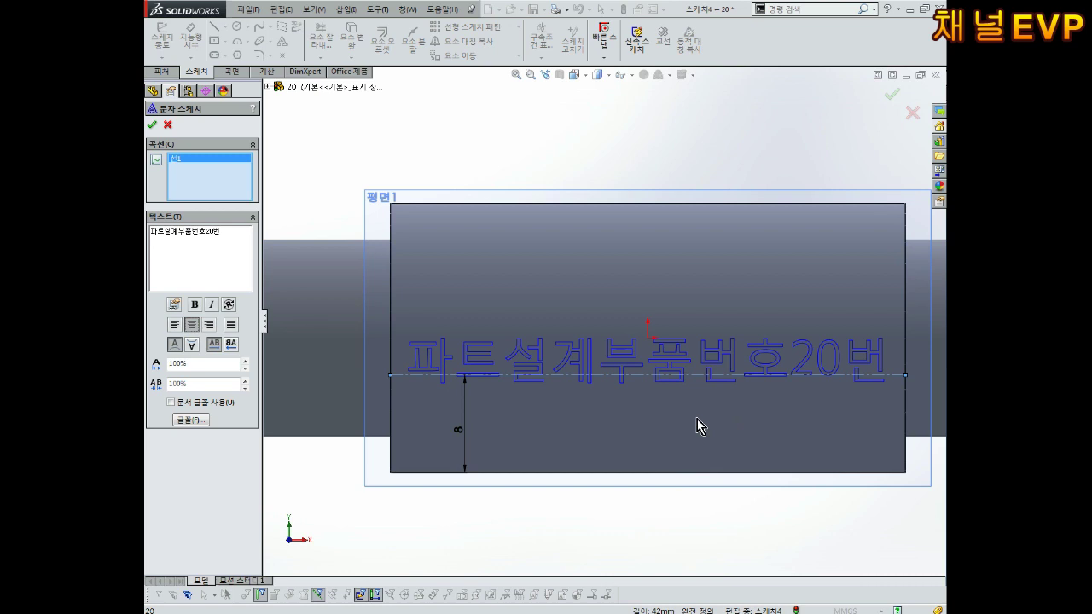
click(603, 76)
click(603, 134)
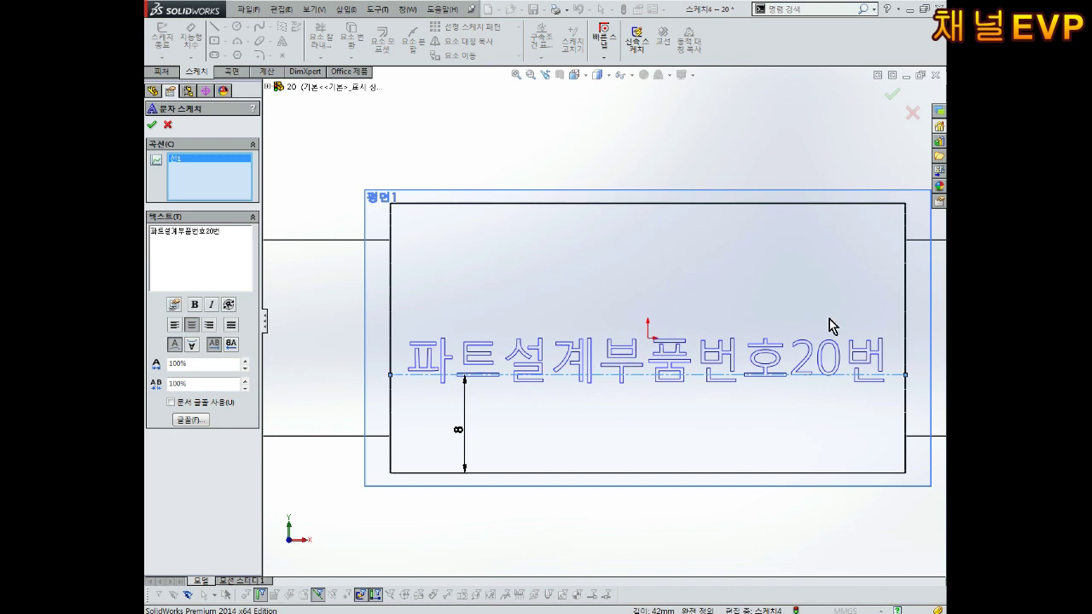
click(206, 419)
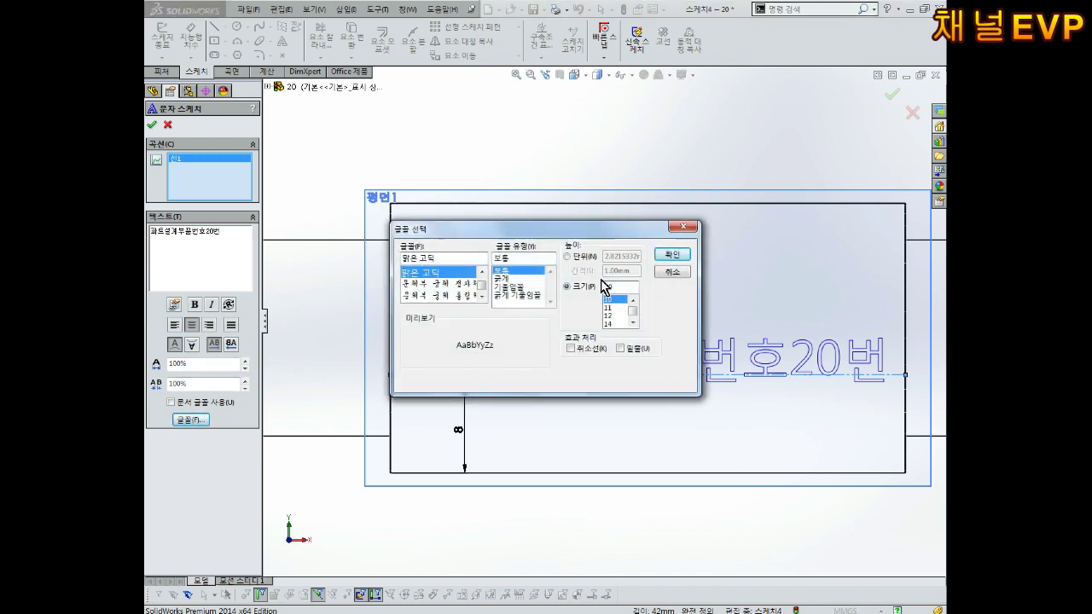
click(675, 271)
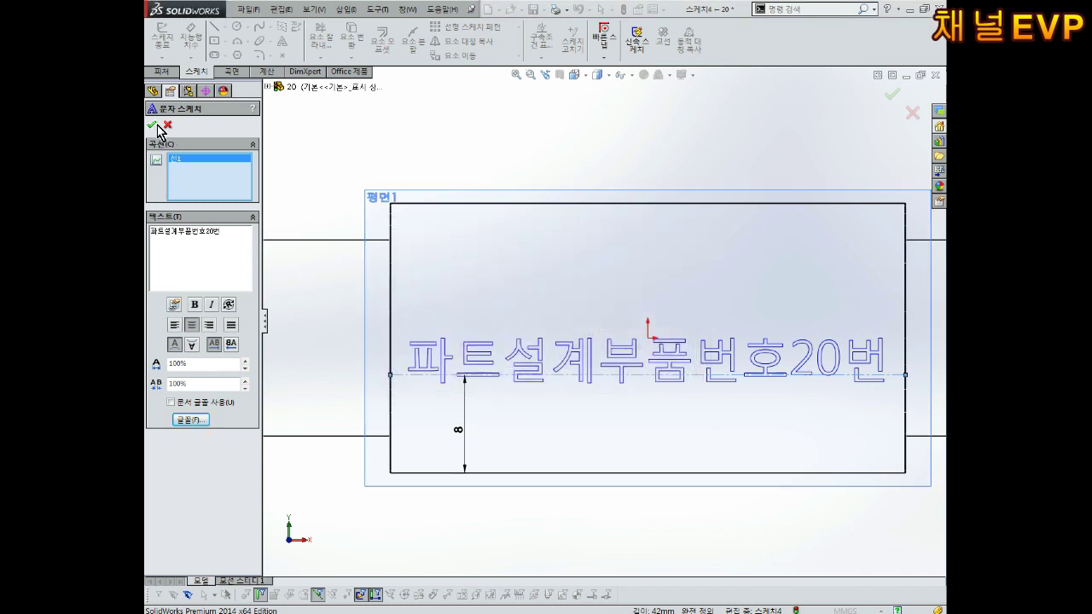
Accept the sketch text, change the centerline offset from 8 to 9.5 mm, and exit the sketch
click(152, 126)
click(464, 435)
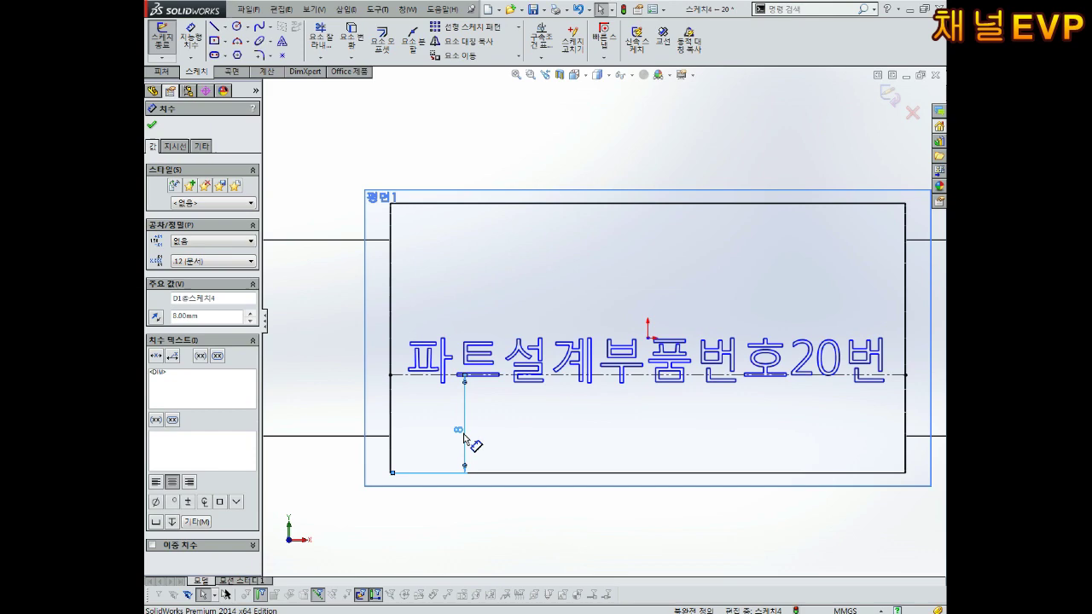
double_click(464, 437)
text(10)
key(Return)
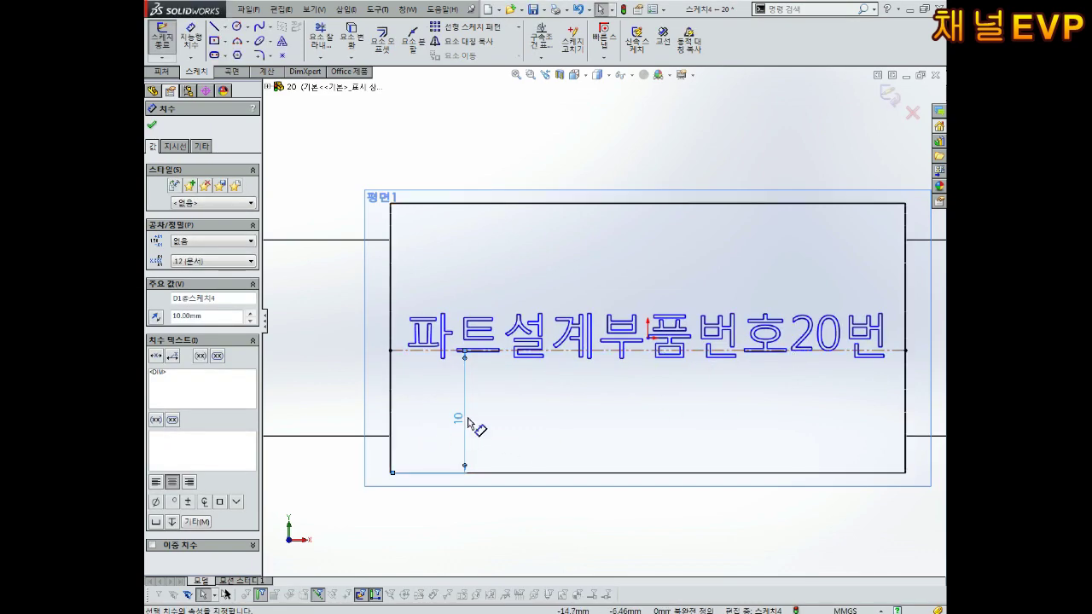
double_click(461, 419)
text(9.5)
key(Return)
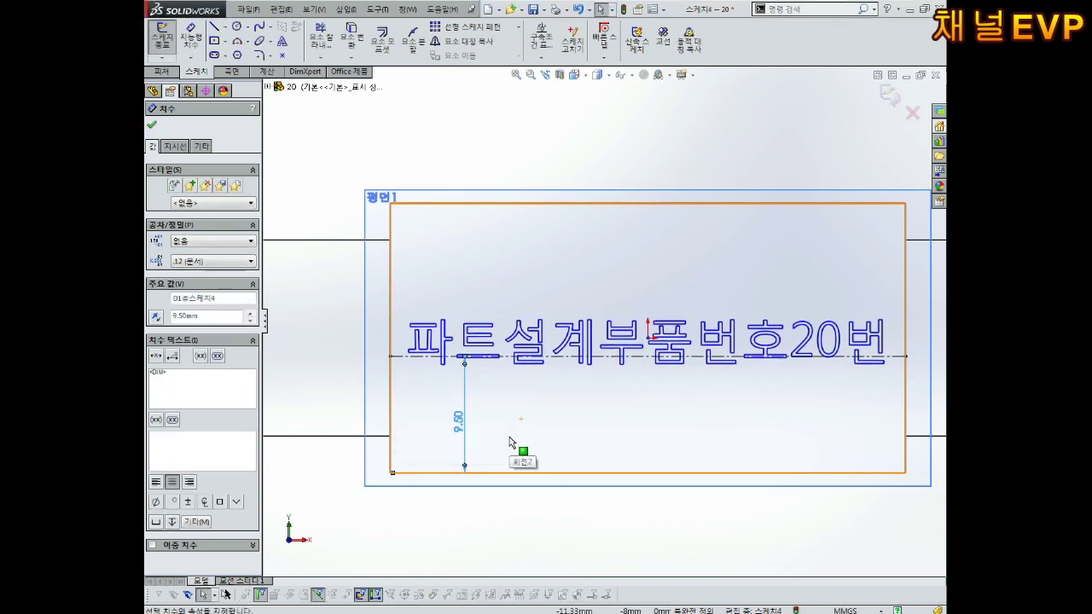
click(510, 437)
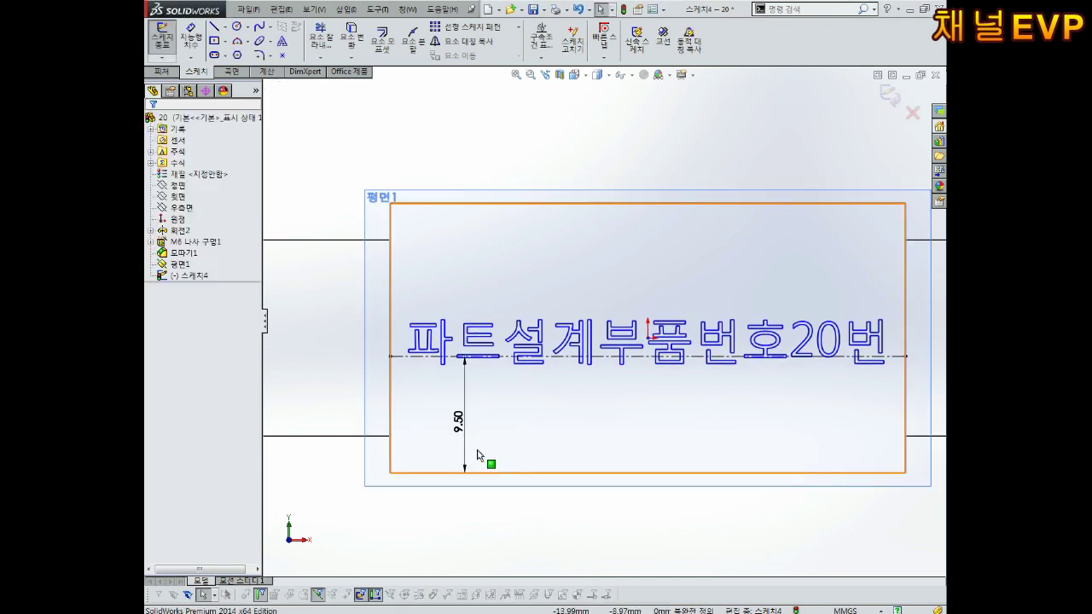
drag(446, 437, 425, 439)
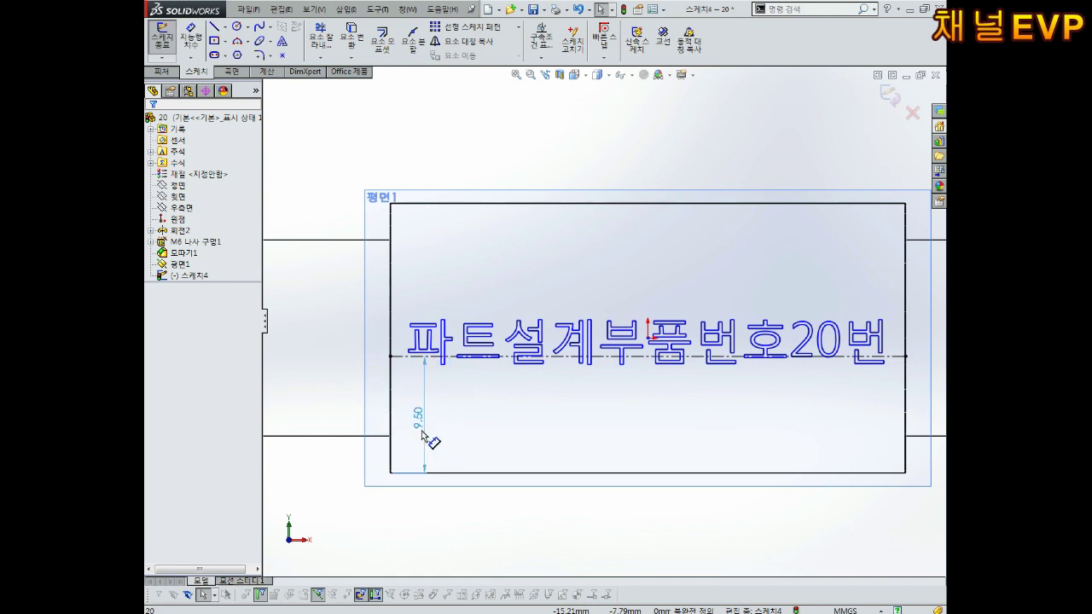
key(Escape)
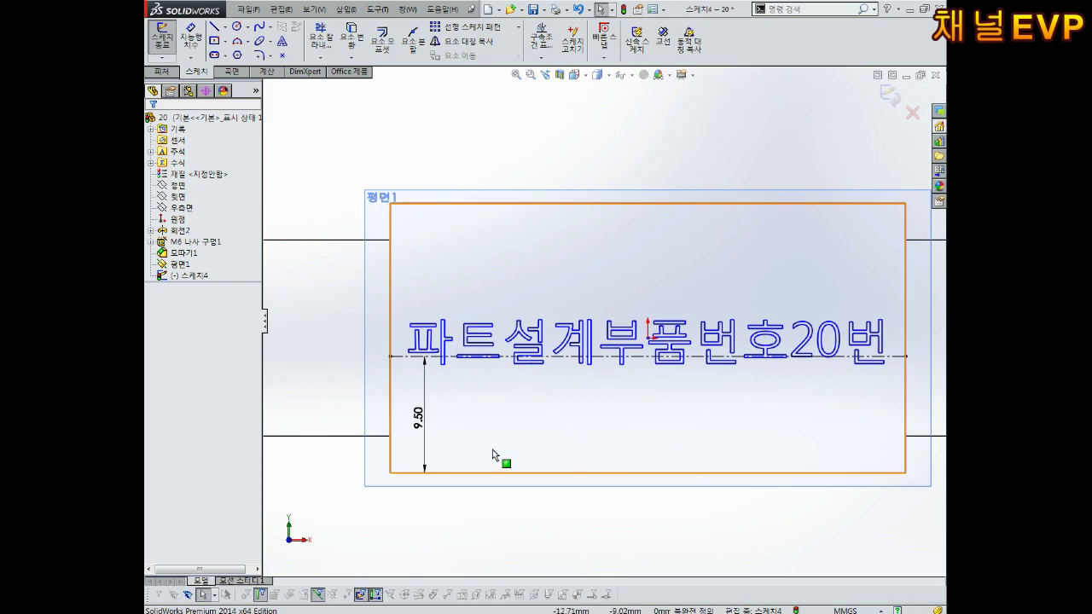
click(890, 95)
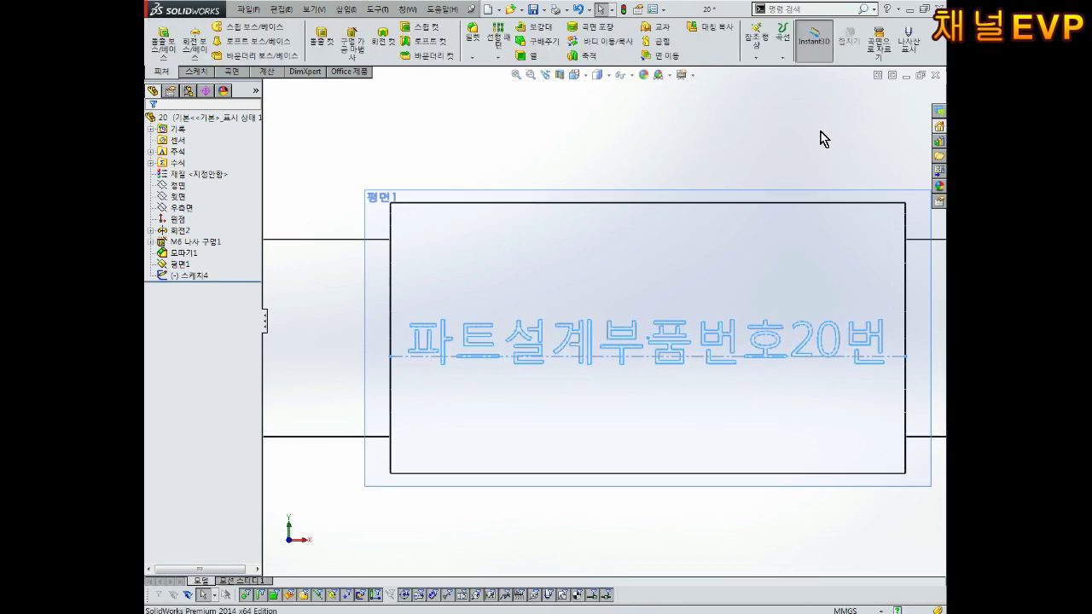
Switch to Shaded With Edges and orbit to an oblique view of the text-bearing middle cylinder
key(f)
mouse_move(817, 139)
middle_down()
mouse_move(768, 166)
mouse_move(754, 214)
mouse_move(765, 247)
middle_up()
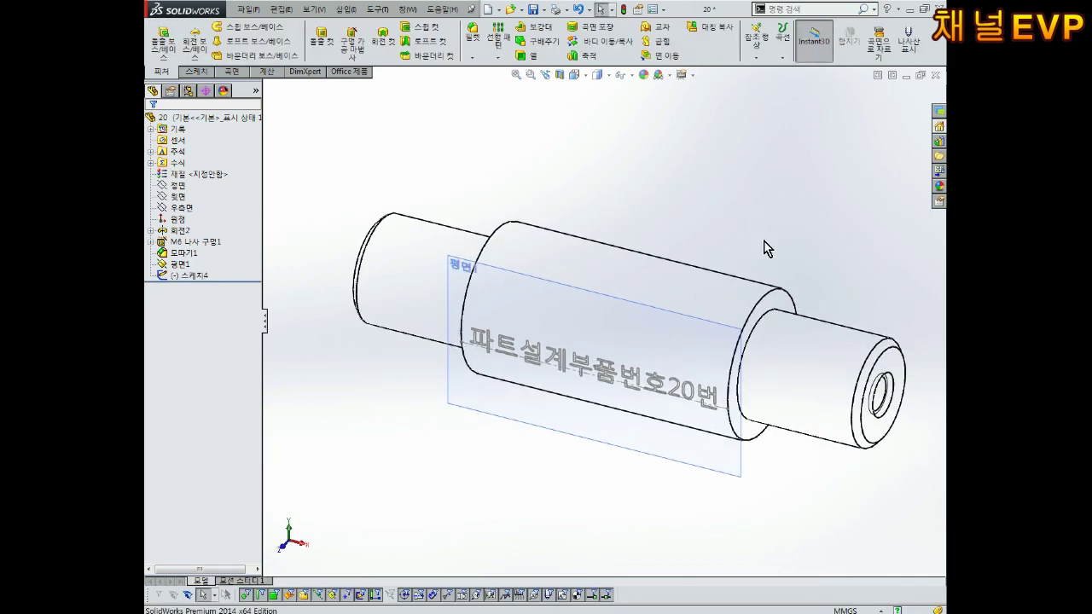
click(600, 96)
mouse_move(666, 244)
middle_down()
mouse_move(658, 171)
mouse_move(655, 217)
mouse_move(631, 234)
mouse_move(651, 215)
middle_up()
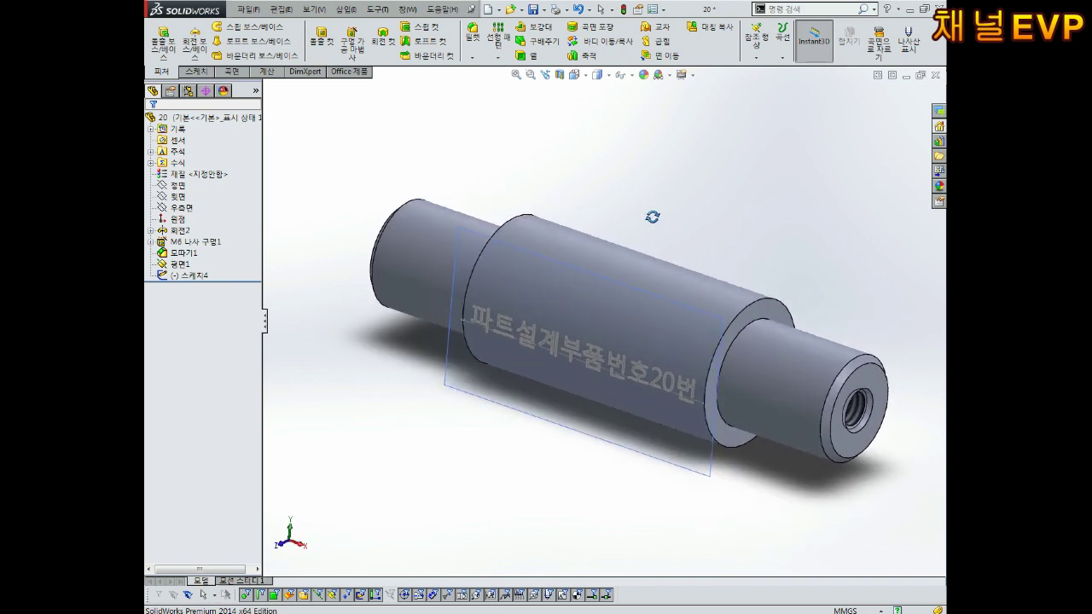
middle_drag(695, 256, 683, 244)
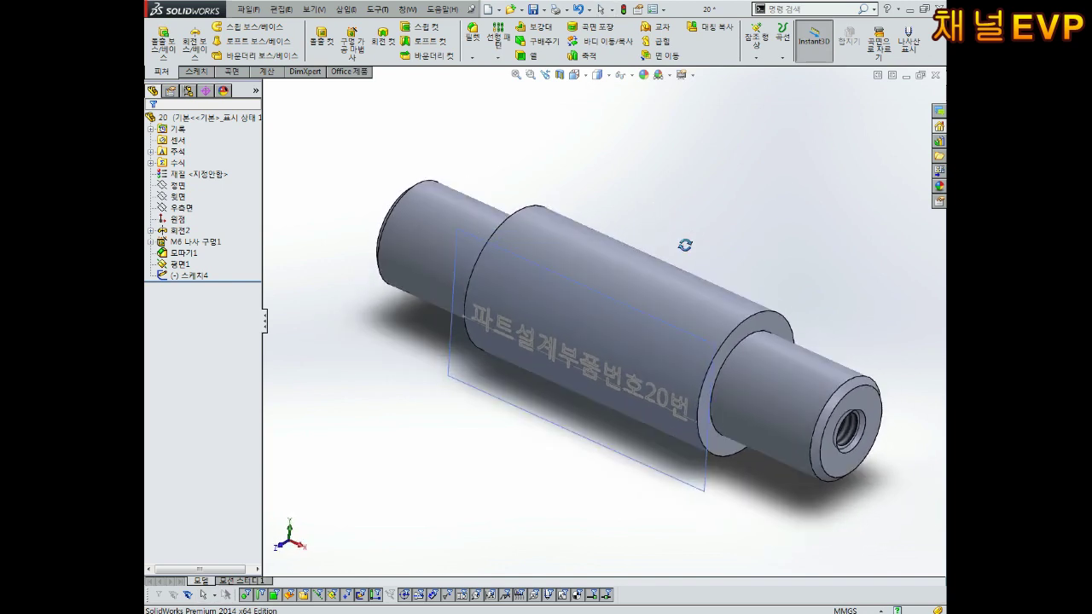
Wrap Sketch4's part-number text onto the middle cylinder face as a 0.01 mm deboss
click(595, 36)
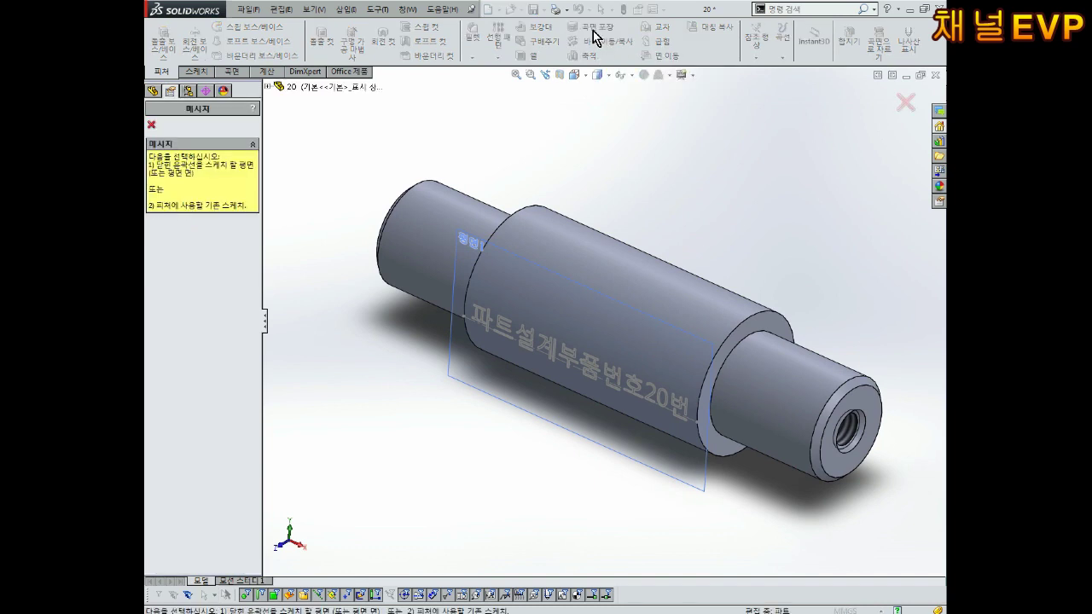
click(270, 86)
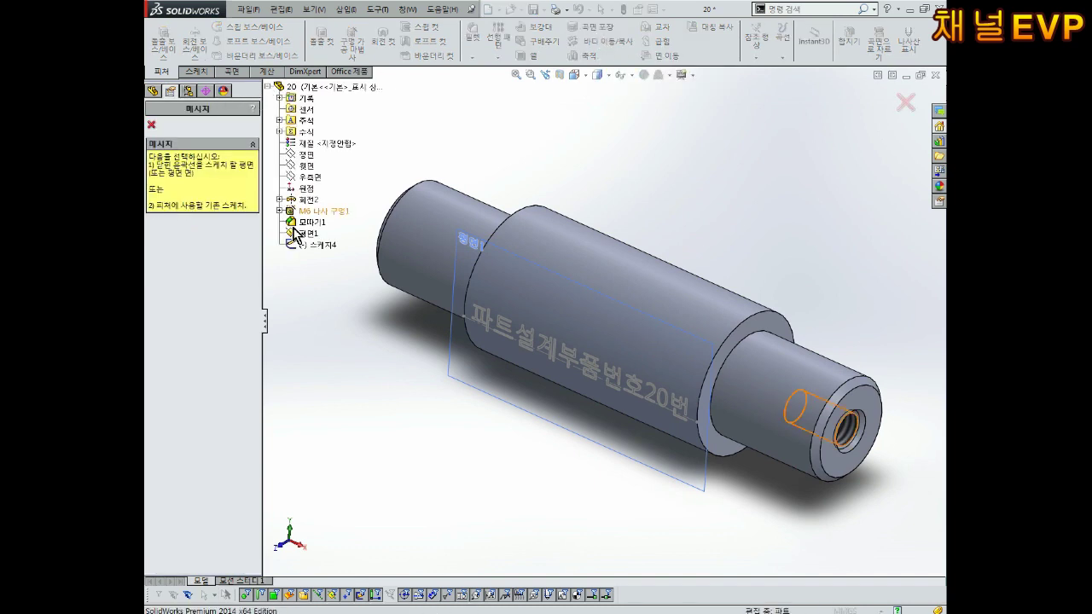
click(311, 243)
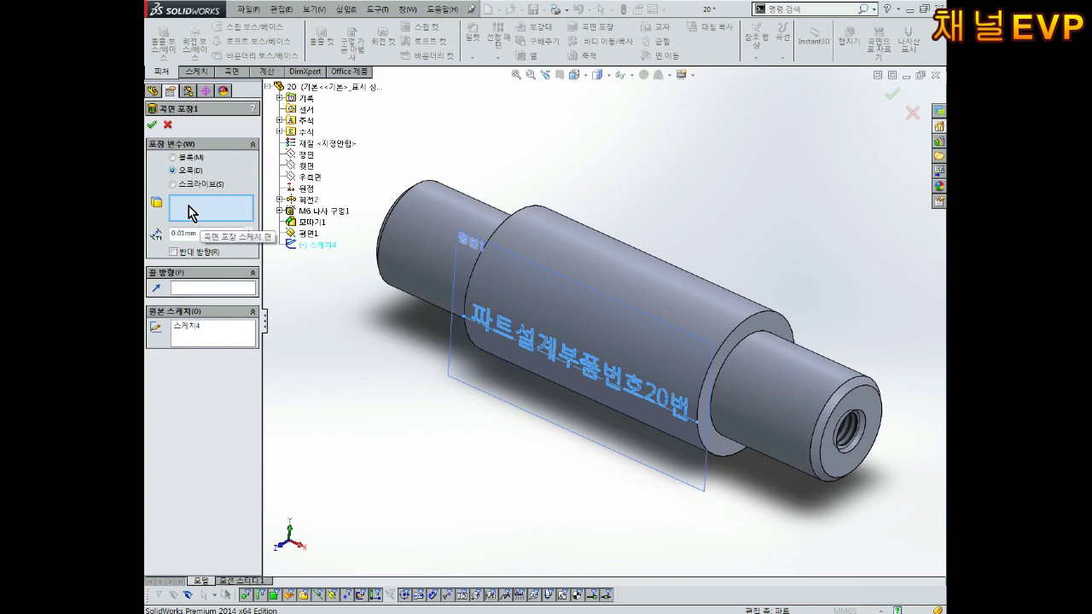
click(662, 289)
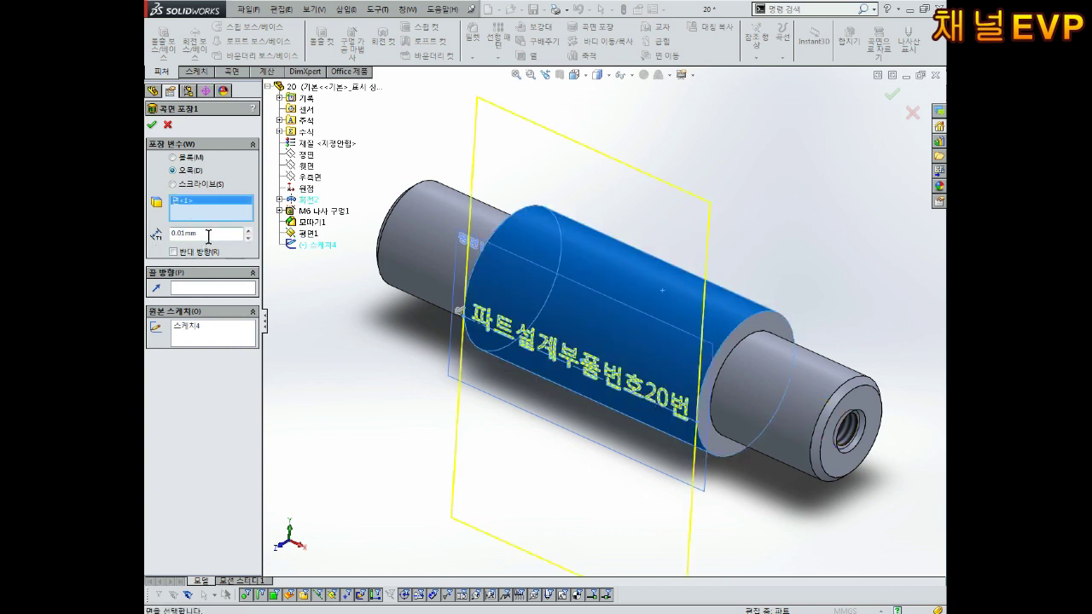
drag(209, 236, 150, 248)
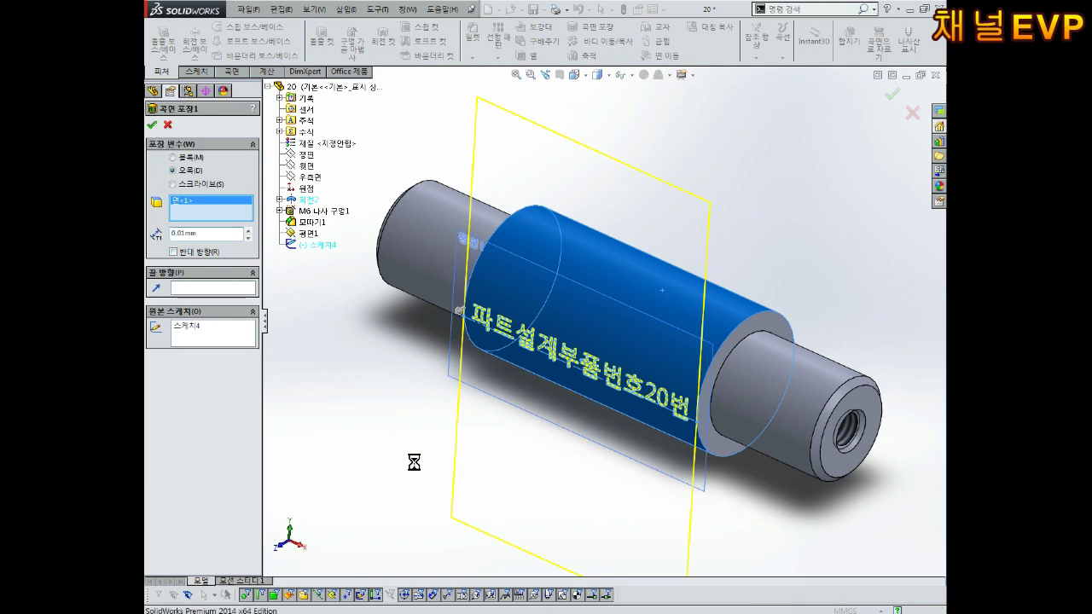
scroll(608, 352, up, 3)
mouse_move(556, 453)
middle_down()
mouse_move(608, 351)
mouse_move(580, 333)
middle_up()
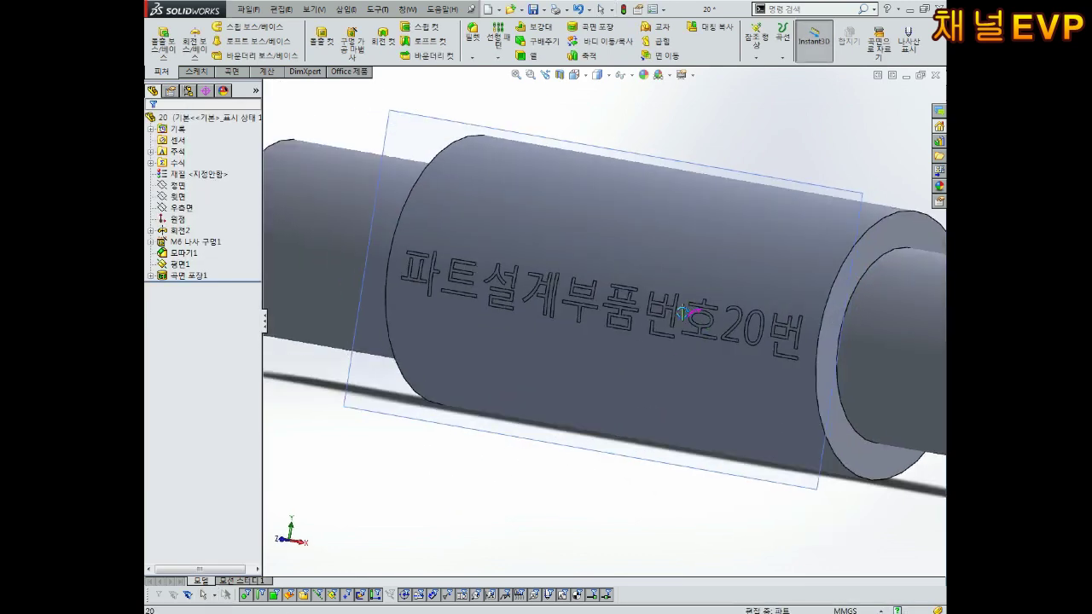
Give the Wrap1 feature an orange appearance (RGB 255, 136, 47)
scroll(580, 333, up, 2)
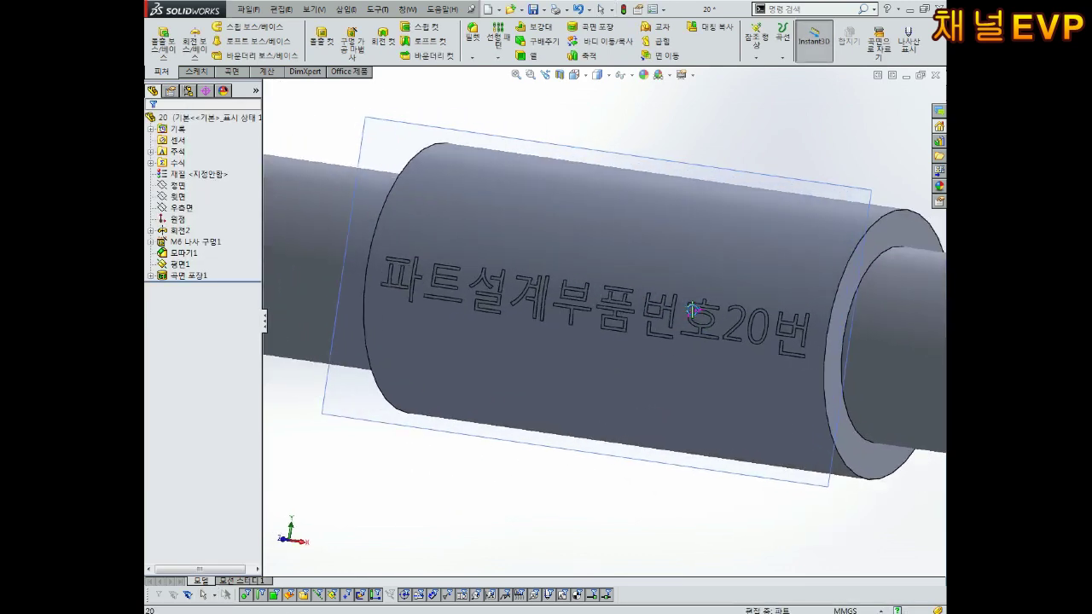
right_click(189, 277)
click(245, 259)
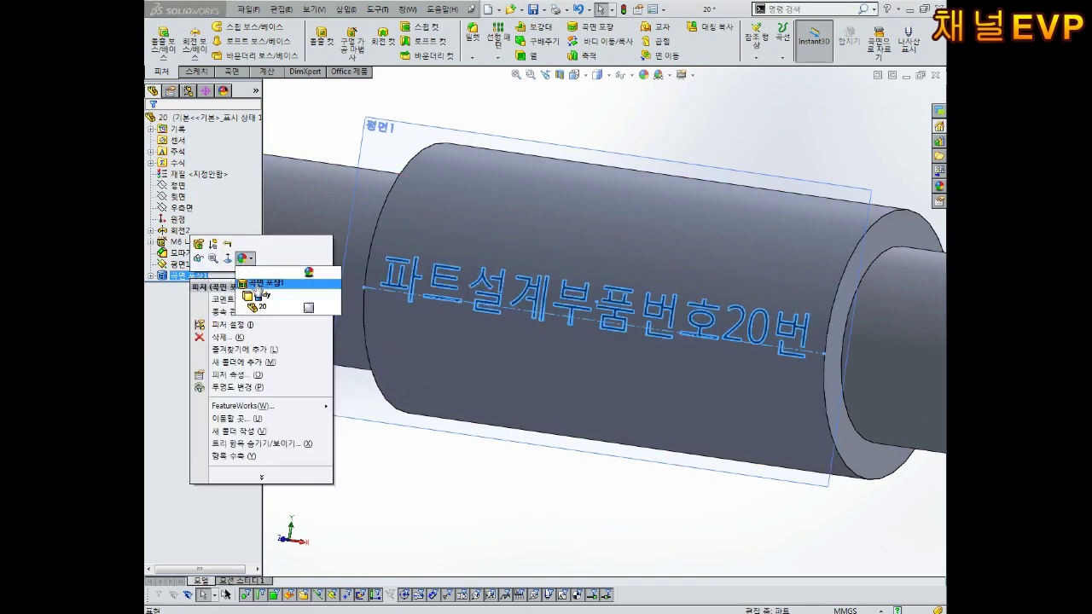
click(263, 307)
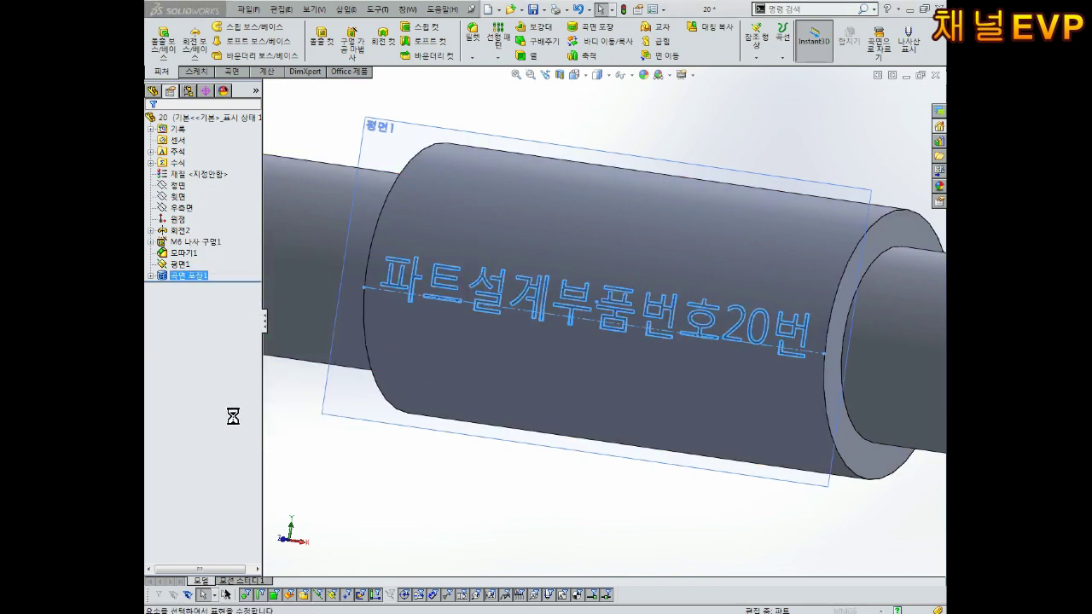
click(171, 425)
click(152, 125)
Orbit and zoom around the shaft to inspect the orange engraved text from several angles
scroll(606, 422, up, 4)
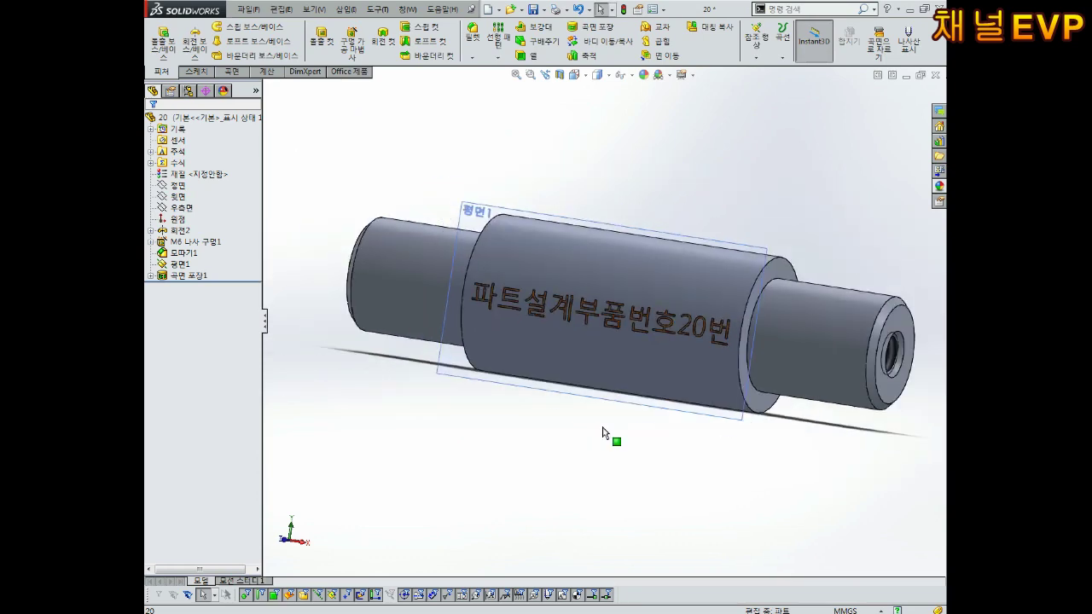
scroll(592, 273, down, 3)
mouse_move(592, 273)
middle_down()
mouse_move(623, 303)
mouse_move(507, 293)
mouse_move(554, 208)
middle_up()
scroll(639, 300, up, 3)
scroll(575, 261, down, 3)
click(574, 267)
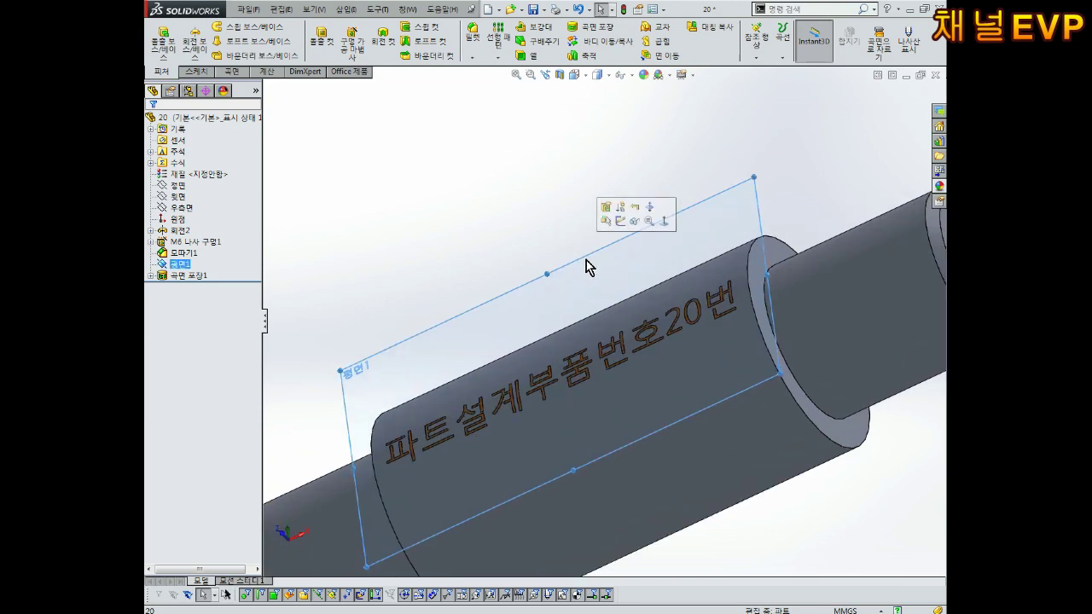
click(629, 226)
scroll(627, 224, up, 3)
mouse_move(626, 225)
middle_down()
mouse_move(607, 210)
mouse_move(619, 303)
middle_up()
scroll(619, 303, up, 2)
scroll(580, 390, down, 3)
scroll(580, 390, down, 2)
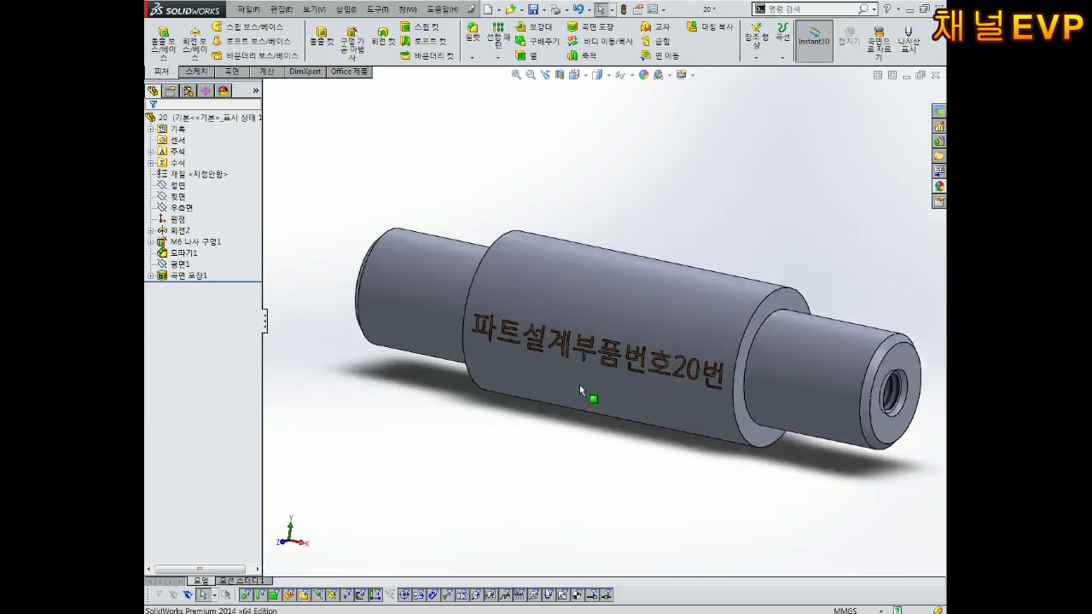